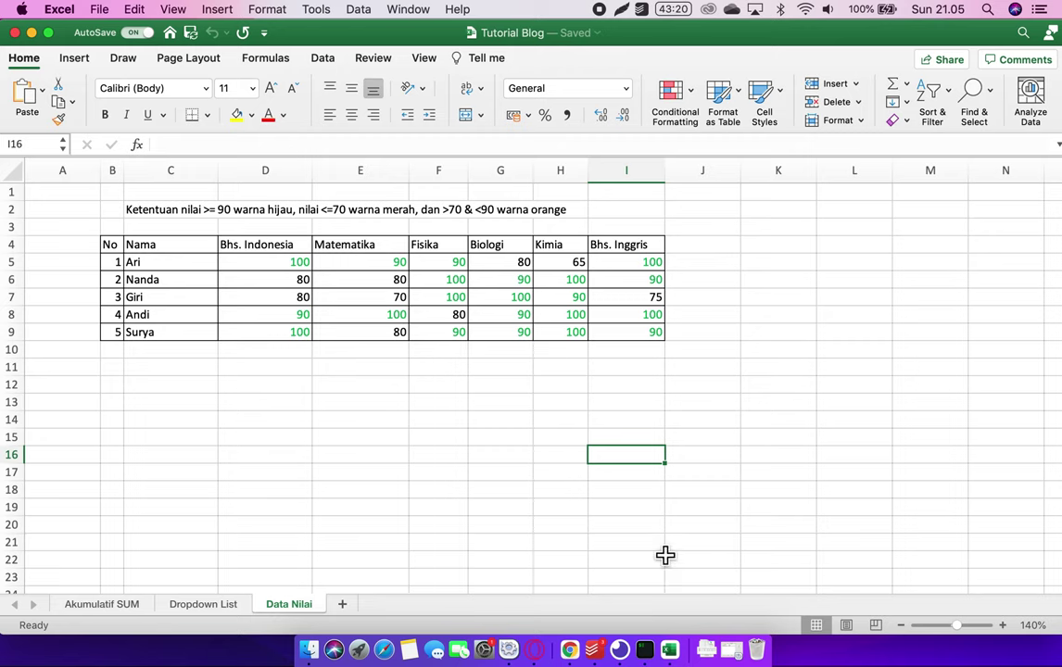
- Capture the grade table as a screenshot and save it as 'scan gambar excel'
left_click(621, 10)
left_click(669, 28)
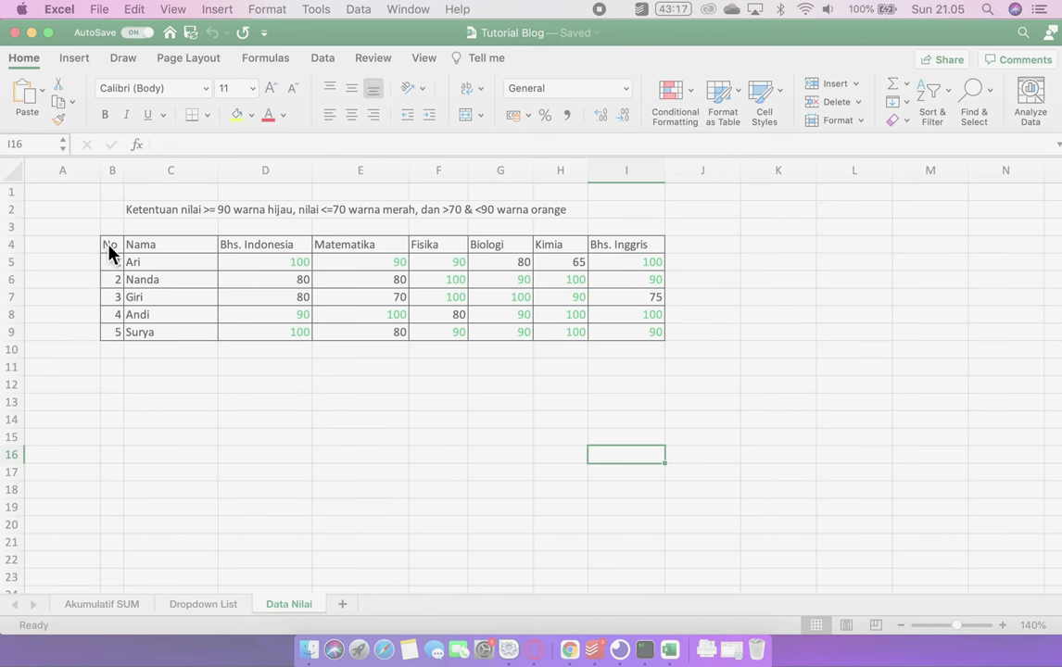
left_click_drag(94, 215, 681, 372)
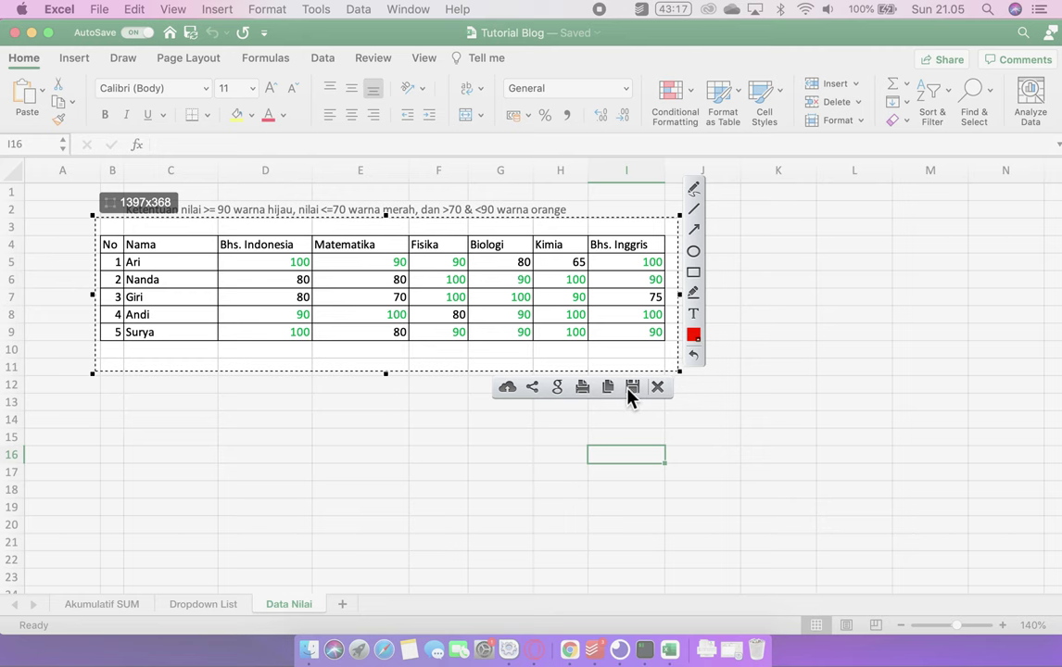
left_click(631, 390)
type("scan gambar excel")
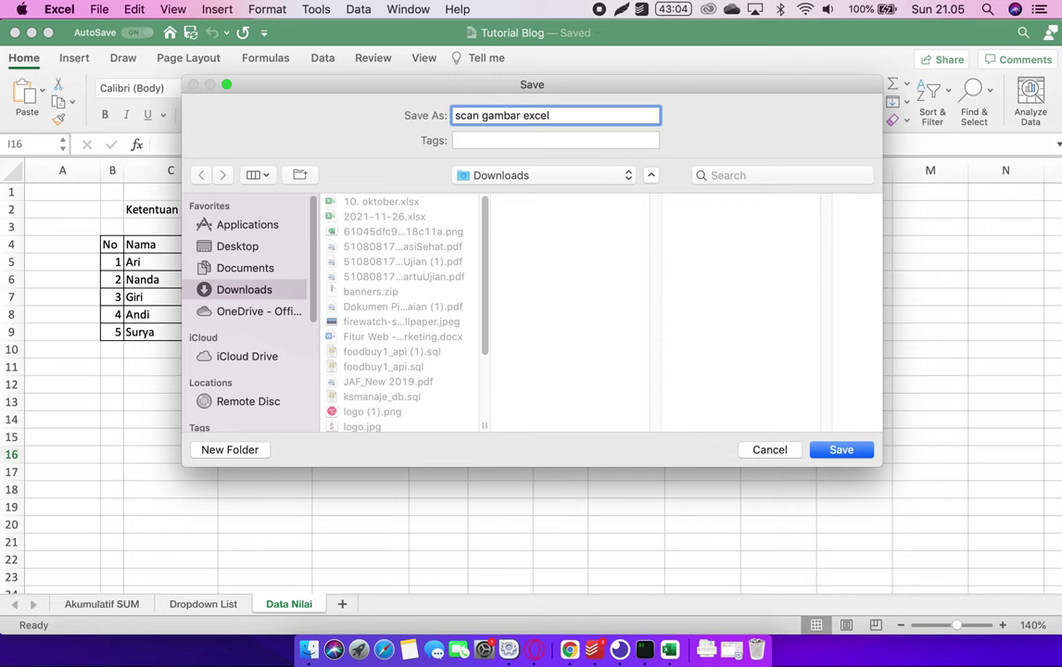
key("Return")
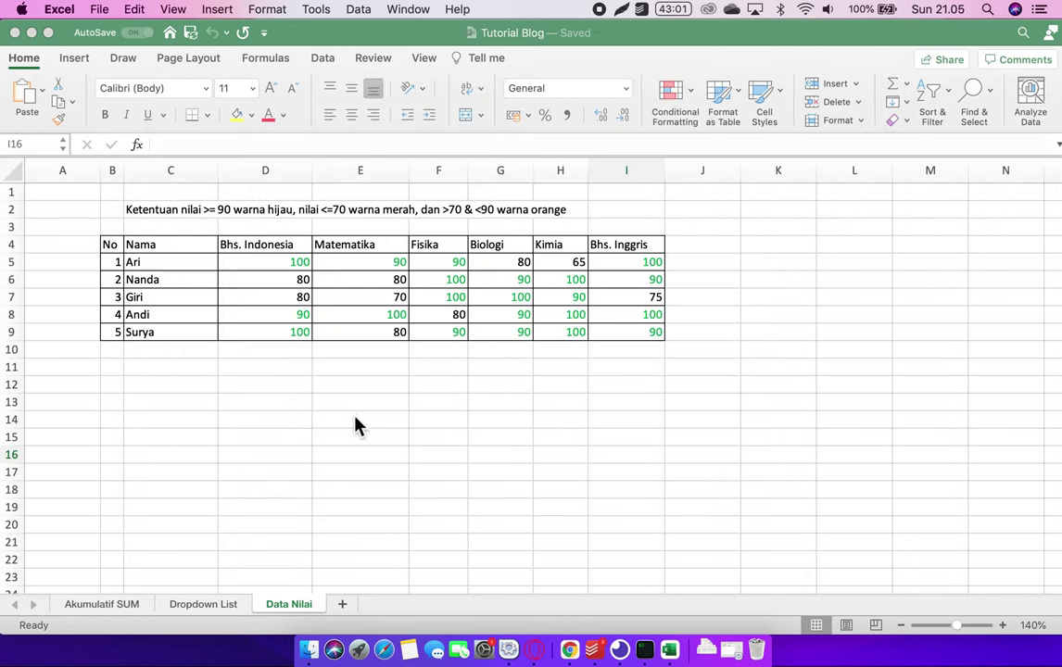
- Add a new sheet and import the table from the scan gambar excel.png picture
left_click(341, 608)
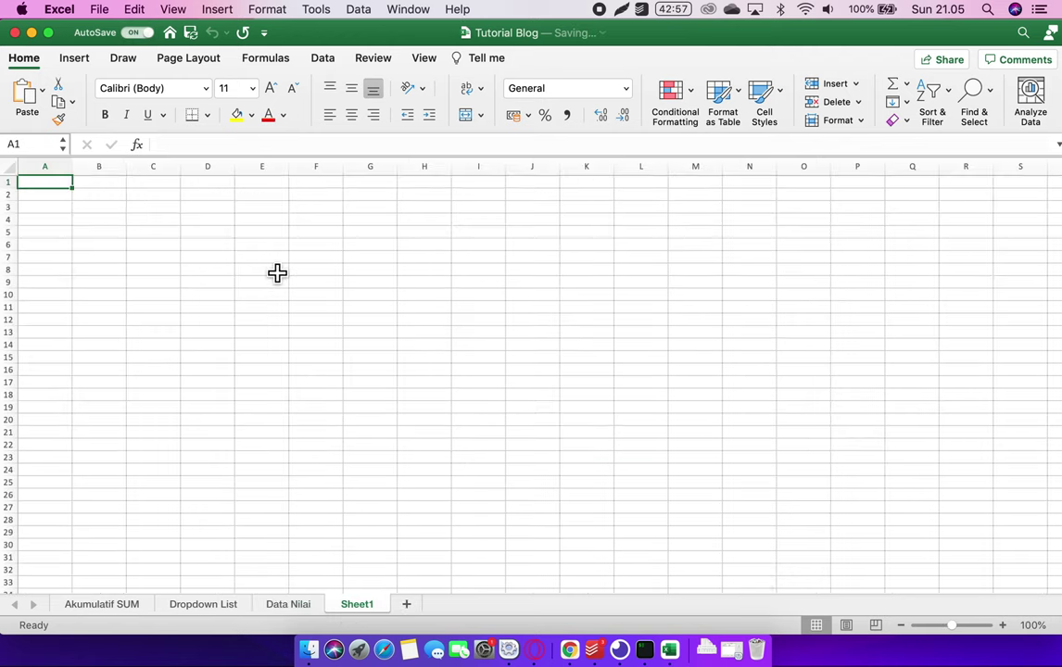
left_click(324, 60)
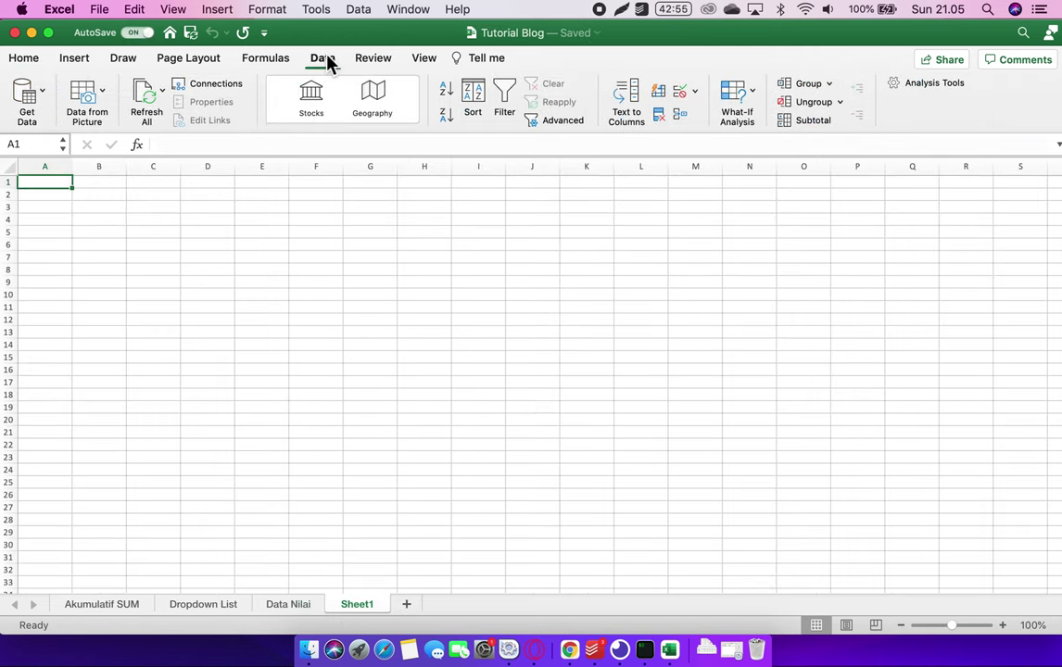
left_click(96, 97)
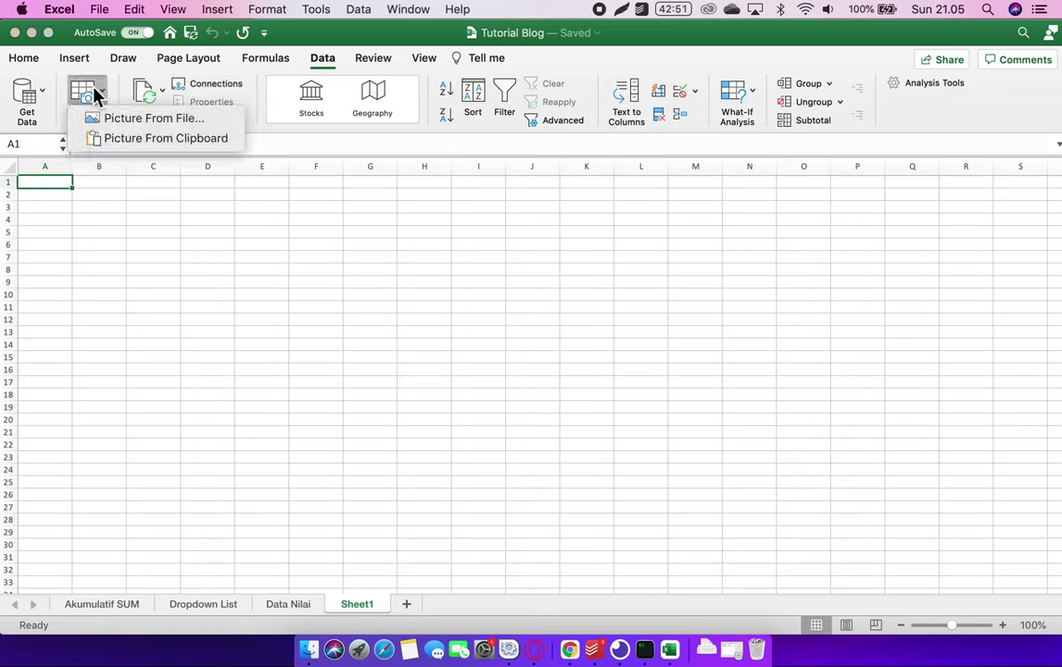
left_click(120, 125)
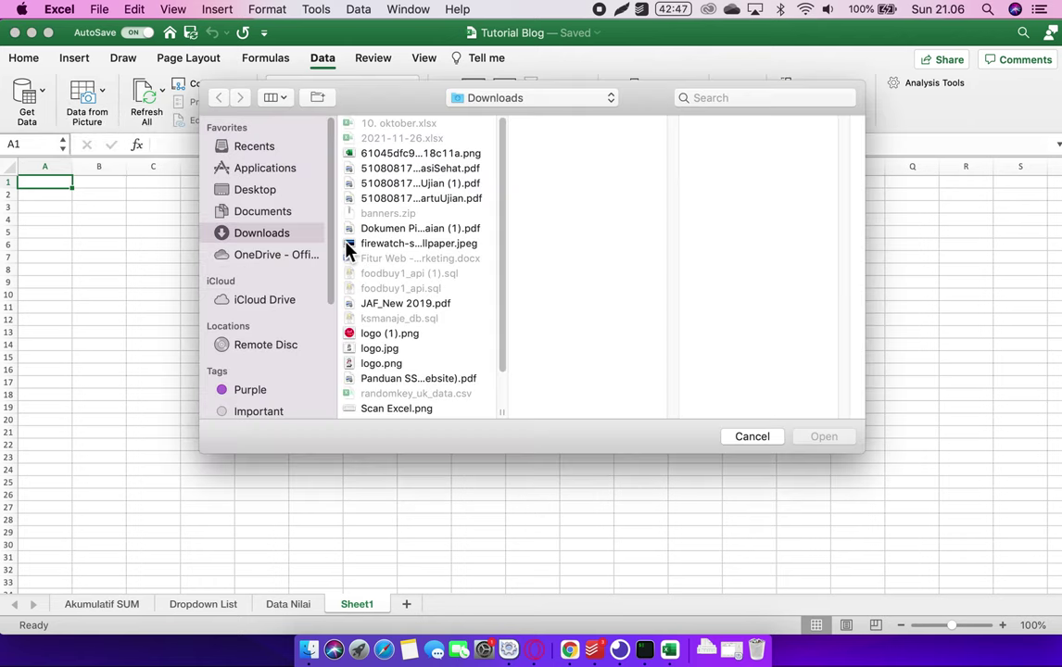
scroll(435, 226, "down", 3)
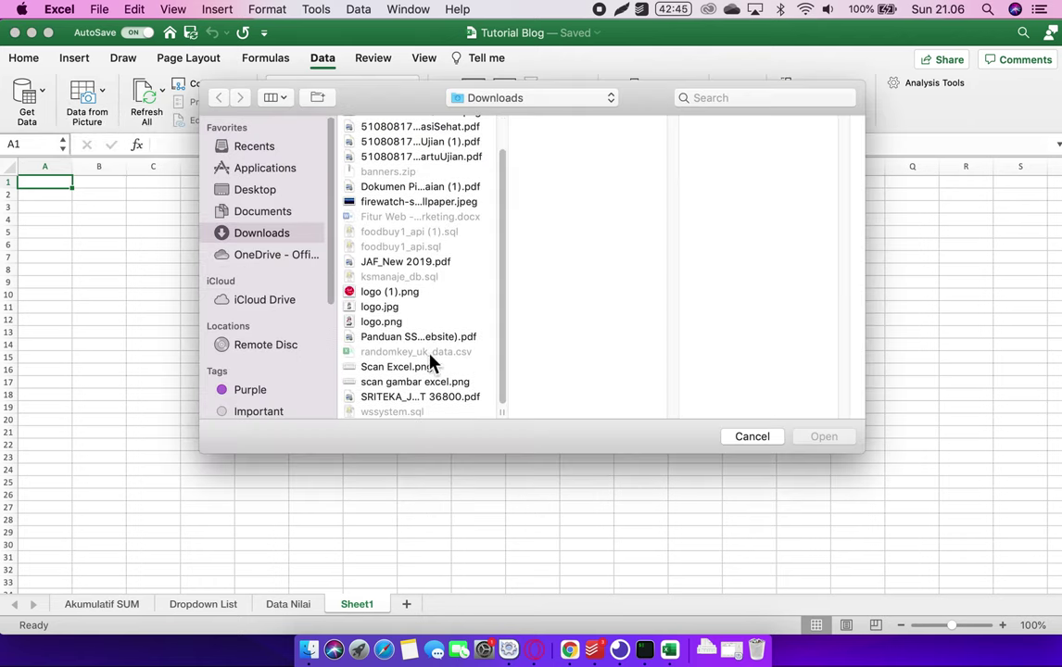
left_click(428, 383)
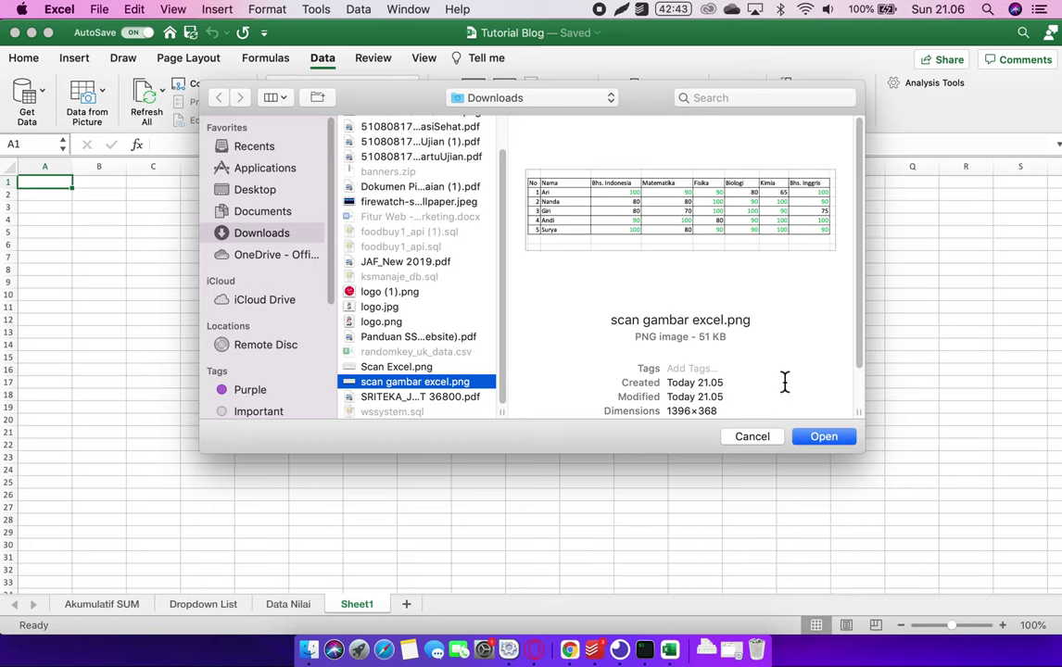
left_click(821, 436)
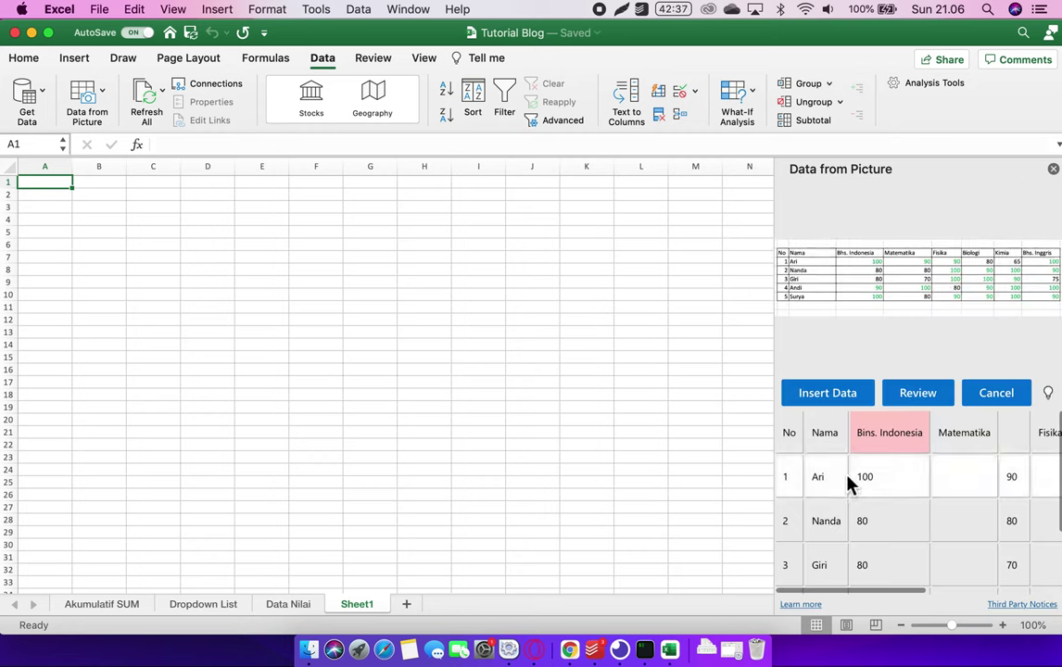
- Correct the misread 'Bins. Indonesia' header to 'Bhs. Indonesia' in the extracted data
scroll(865, 442, "down", 2)
scroll(867, 441, "up", 2)
scroll(880, 445, "right", 1)
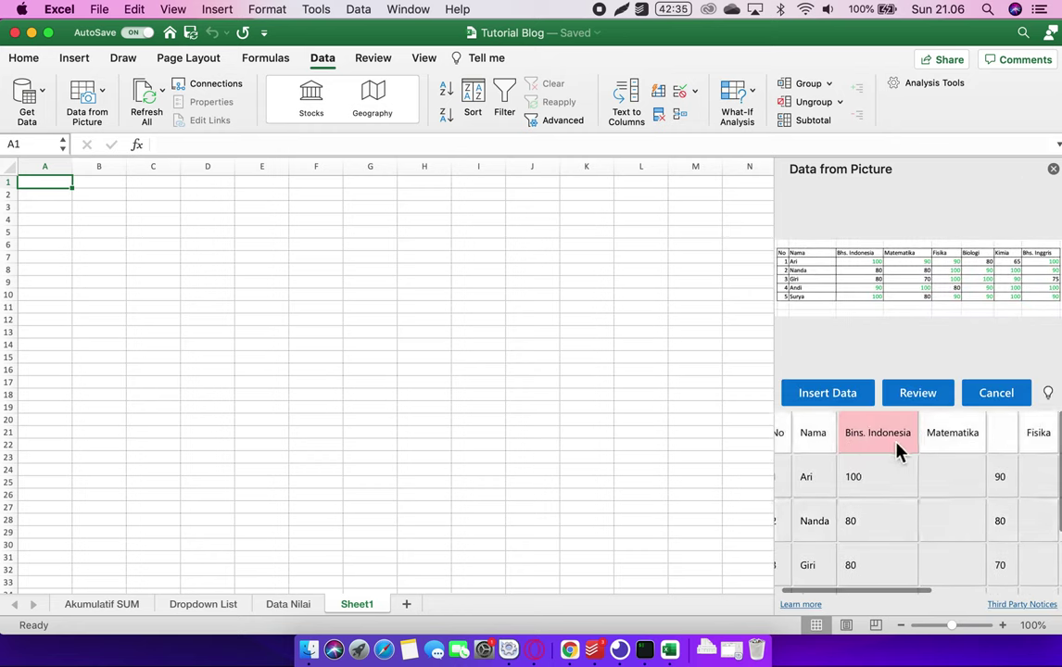
scroll(839, 518, "down", 2)
scroll(836, 520, "left", 1)
scroll(838, 525, "right", 2)
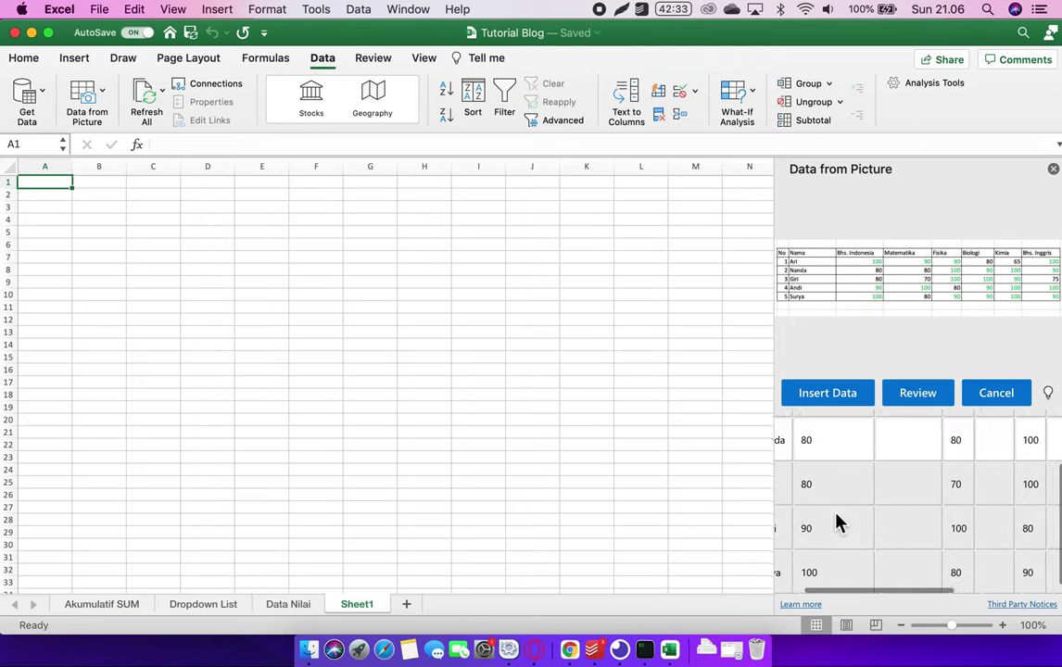
scroll(836, 521, "left", 2)
scroll(834, 517, "up", 2)
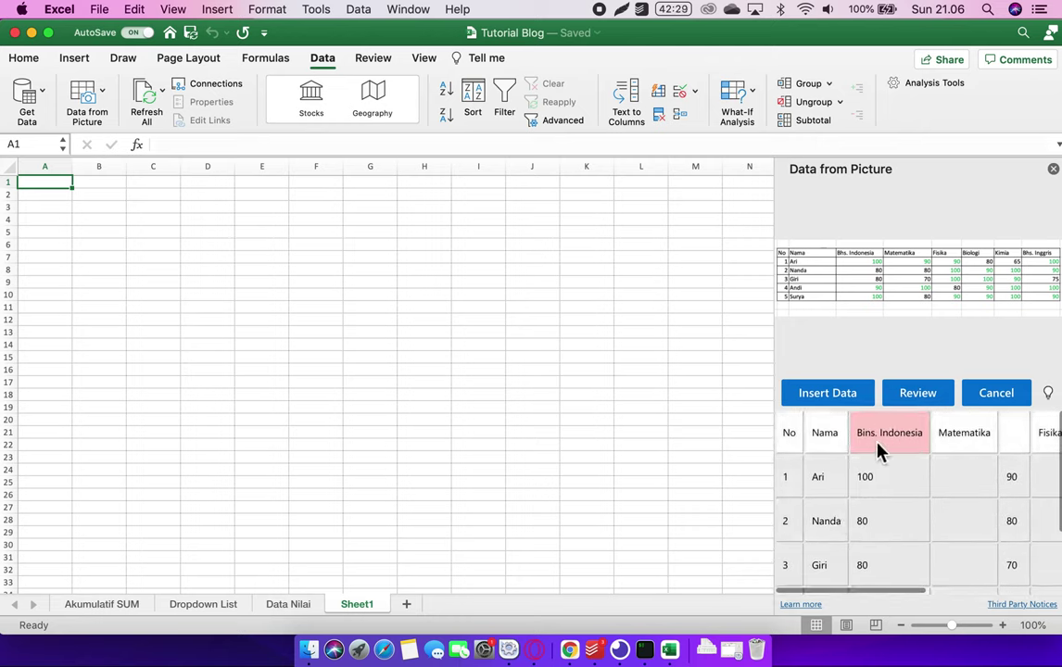
scroll(879, 451, "right", 3)
scroll(879, 452, "right", 3)
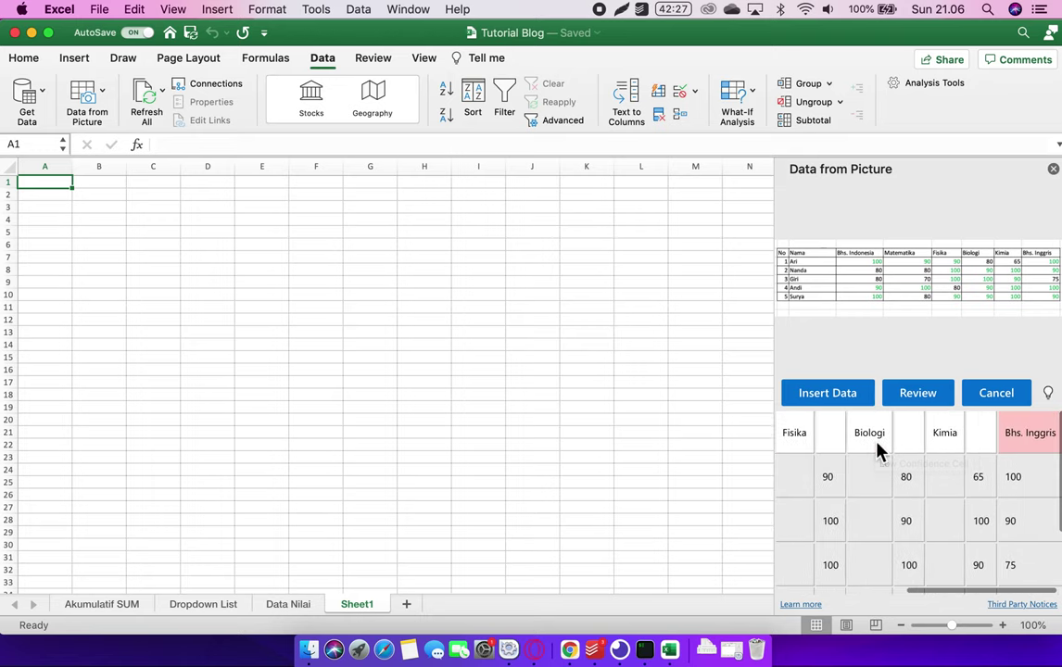
scroll(879, 452, "left", 5)
scroll(878, 451, "left", 2)
scroll(878, 452, "right", 1)
scroll(879, 451, "right", 5)
scroll(879, 451, "left", 6)
left_click(892, 441)
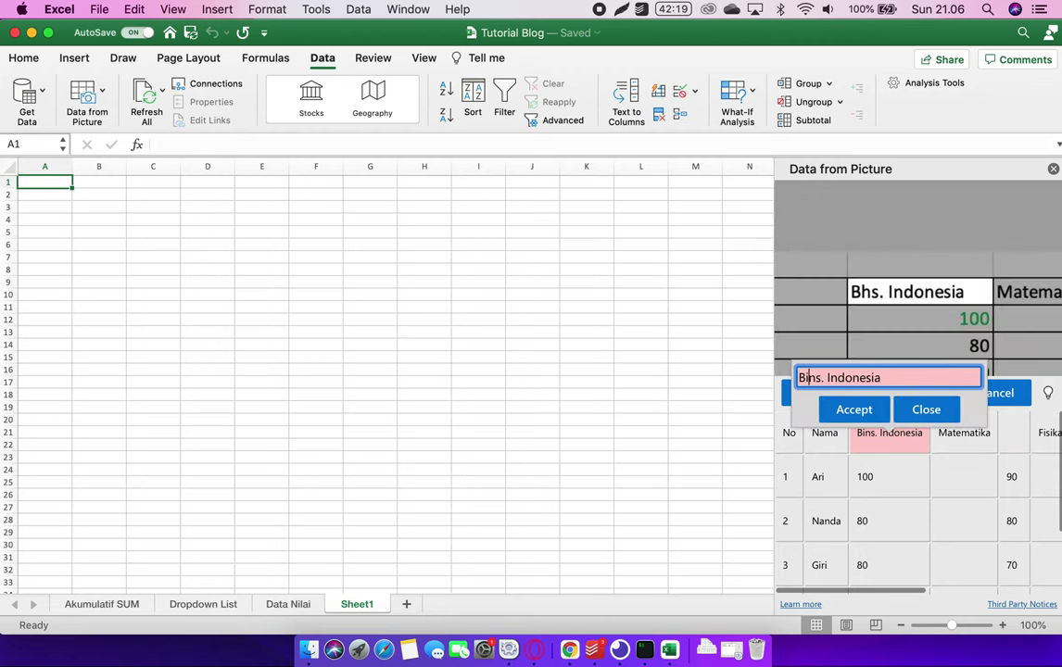
key("BackSpace")
key("BackSpace")
type("h")
left_click(865, 422)
- Accept the Bhs. Inggris header and insert the extracted table into the sheet
scroll(892, 445, "right", 3)
scroll(892, 449, "right", 3)
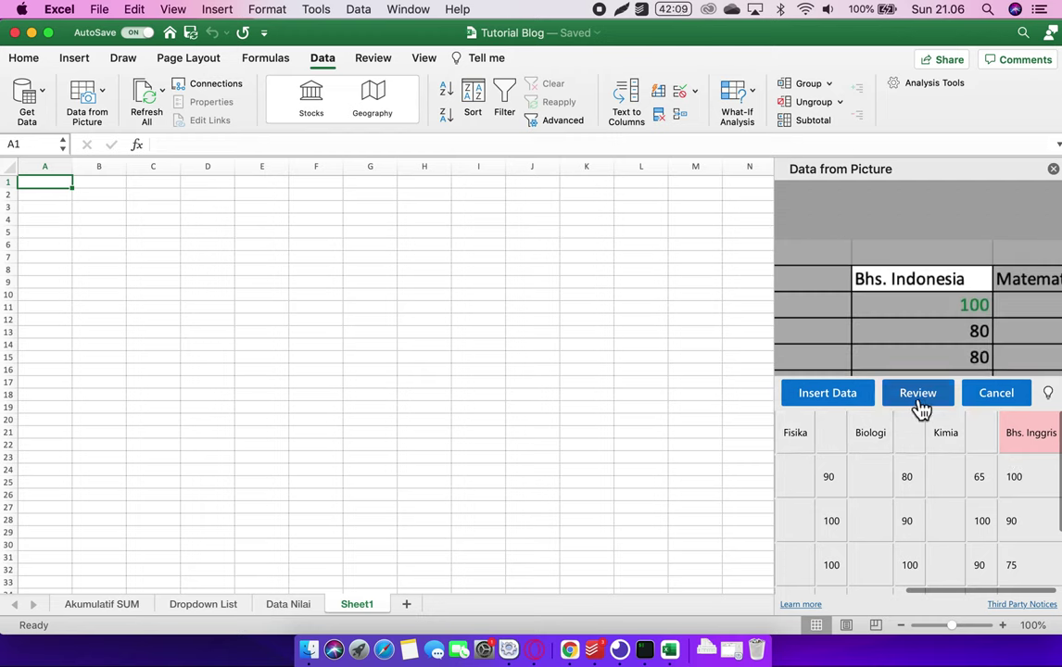
left_click(831, 404)
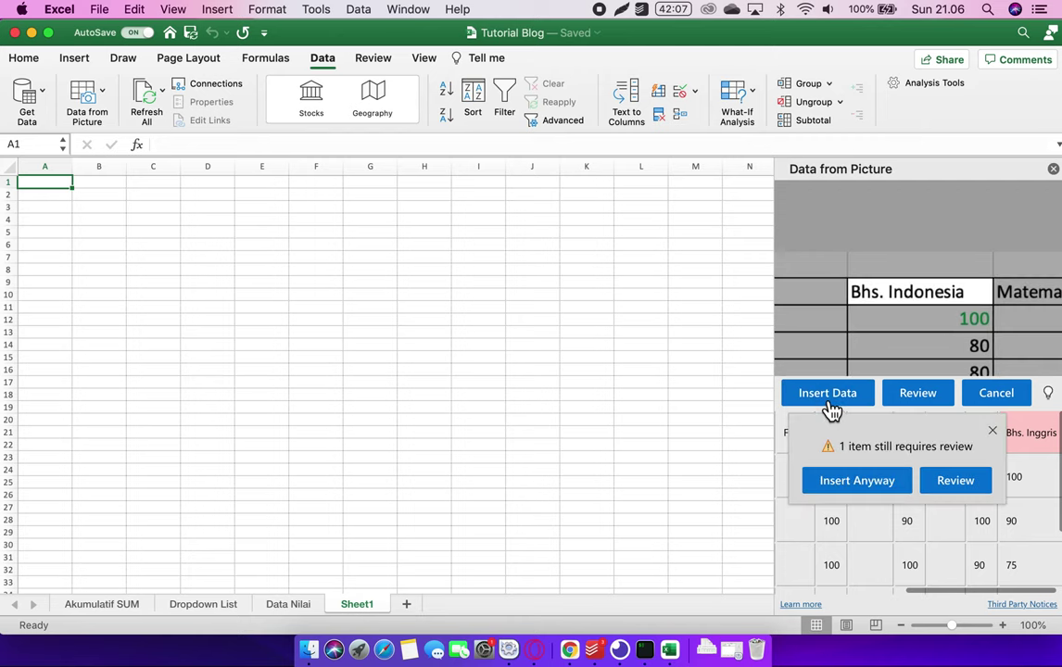
left_click(978, 482)
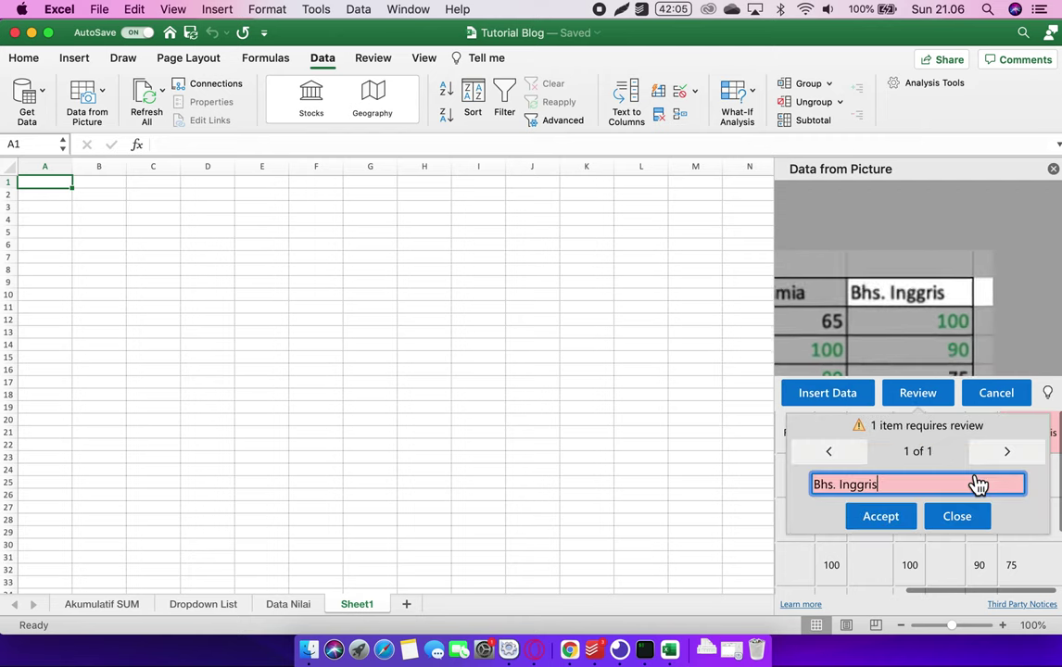
left_click(881, 516)
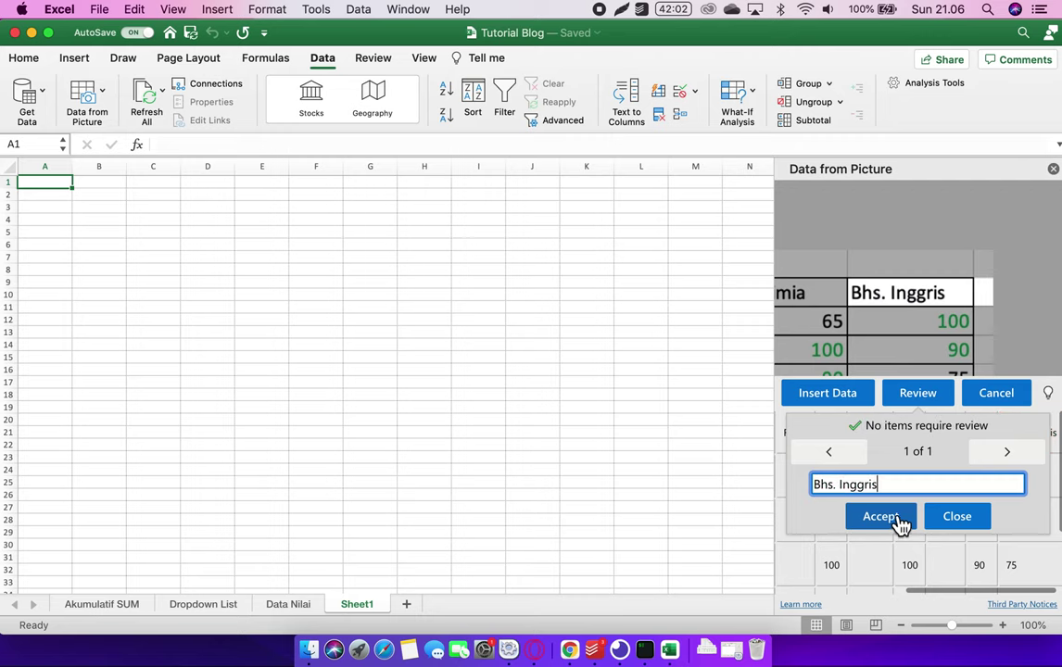
left_click(840, 405)
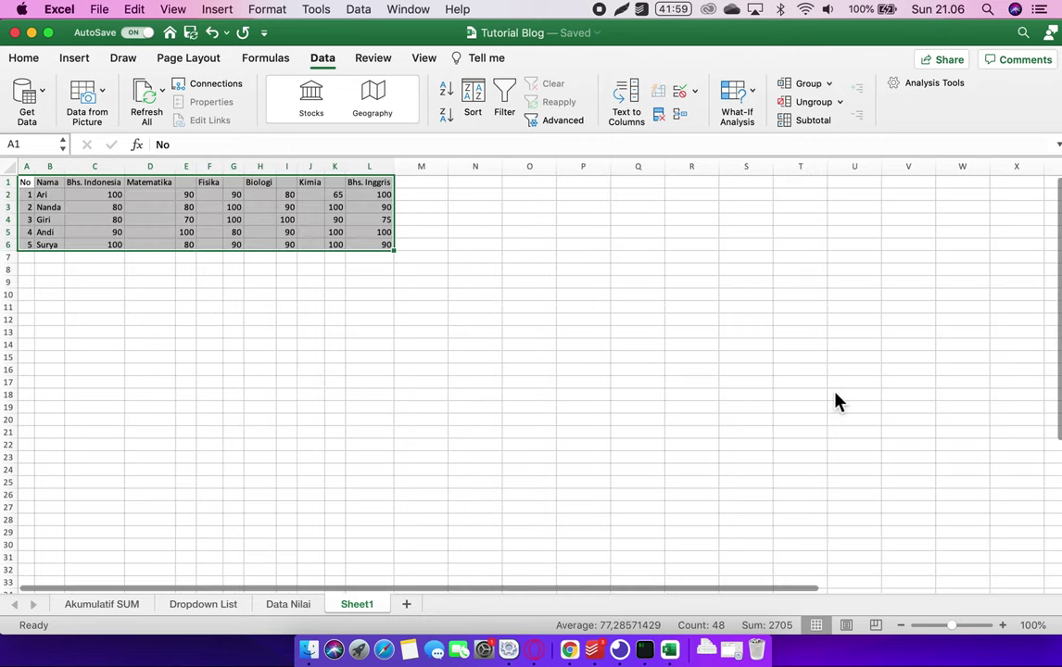
left_click(160, 346)
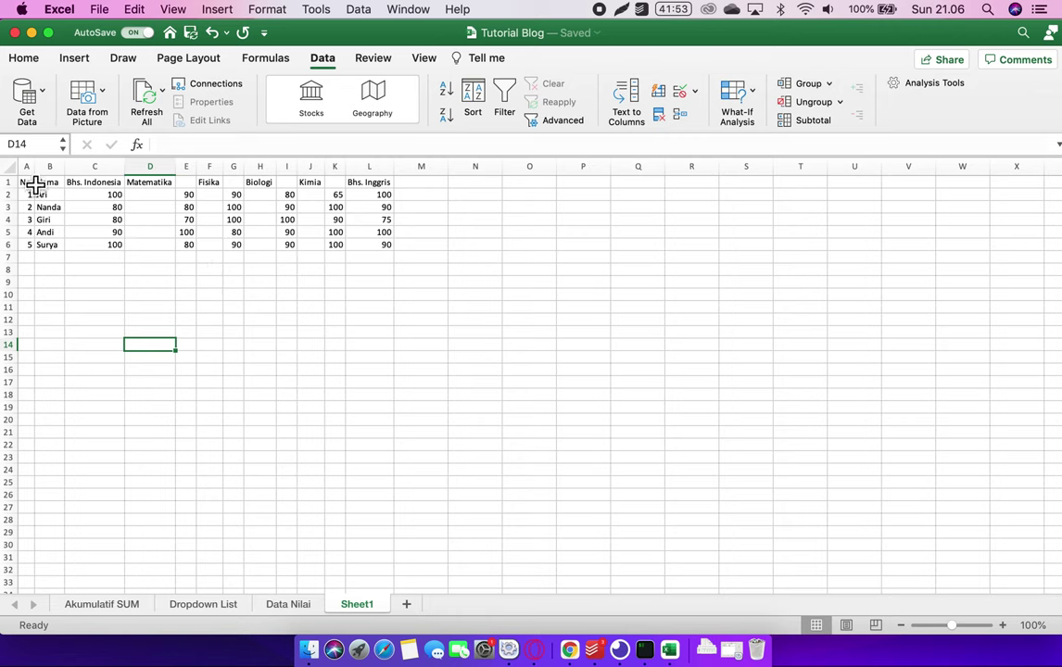
- Compare with Data Nilai, then move the Matematika scores from E2:E6 into D2:D6
left_click(290, 608)
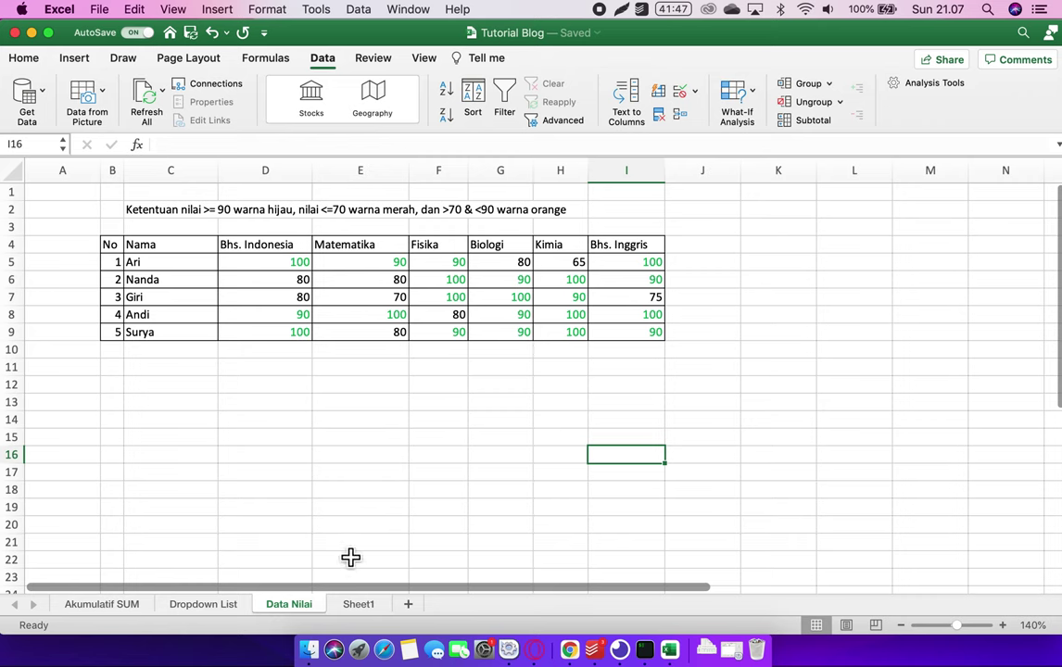
left_click(355, 604)
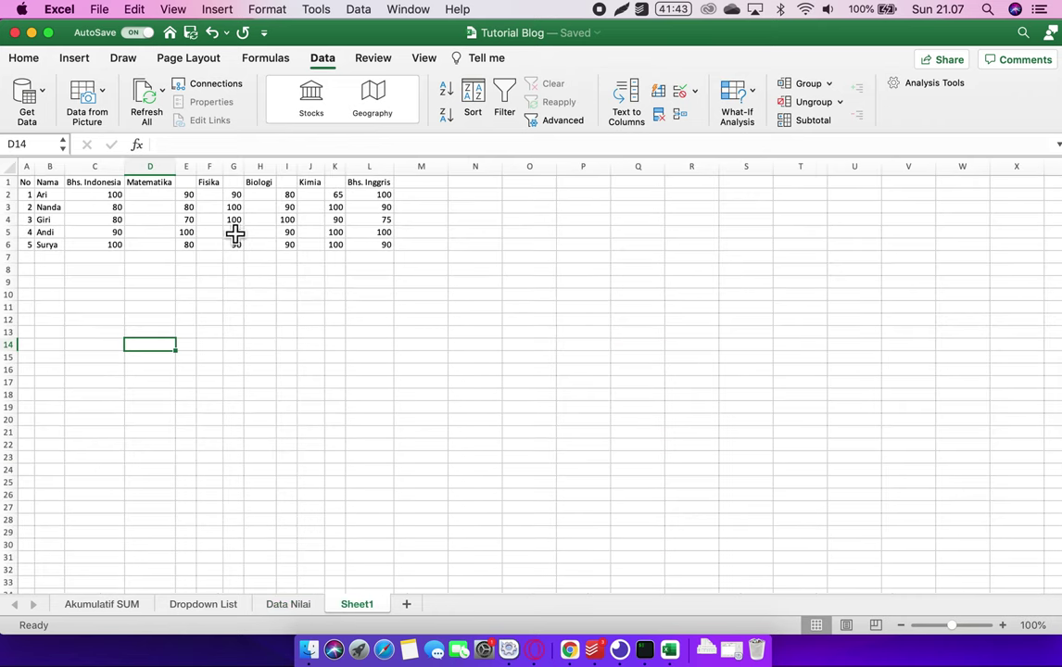
left_click(171, 208)
left_click_drag(189, 195, 192, 250)
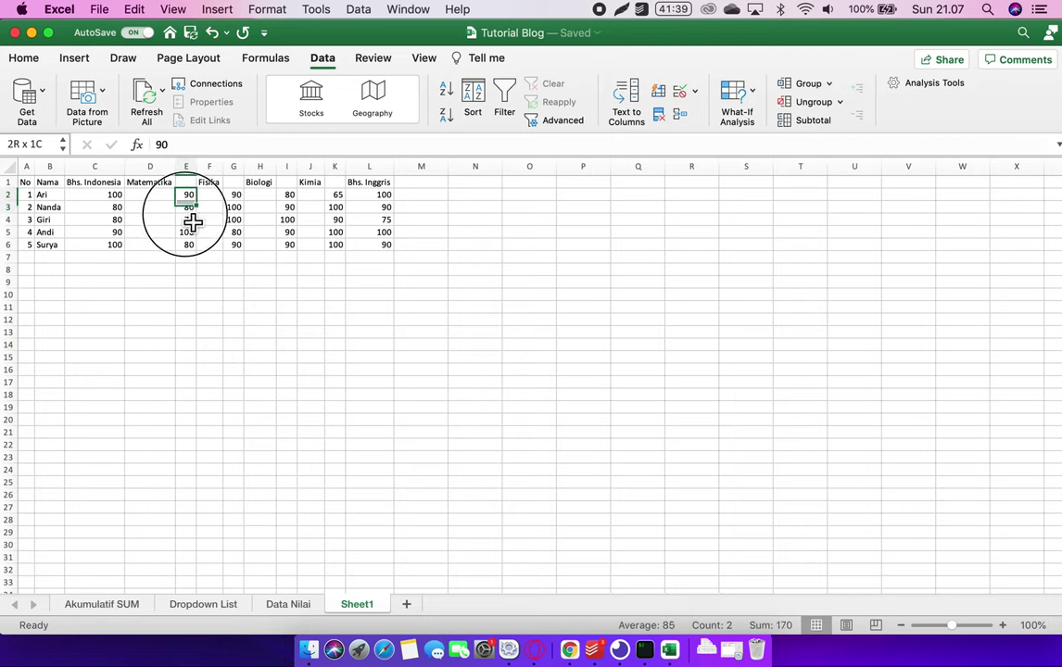
key("super+x")
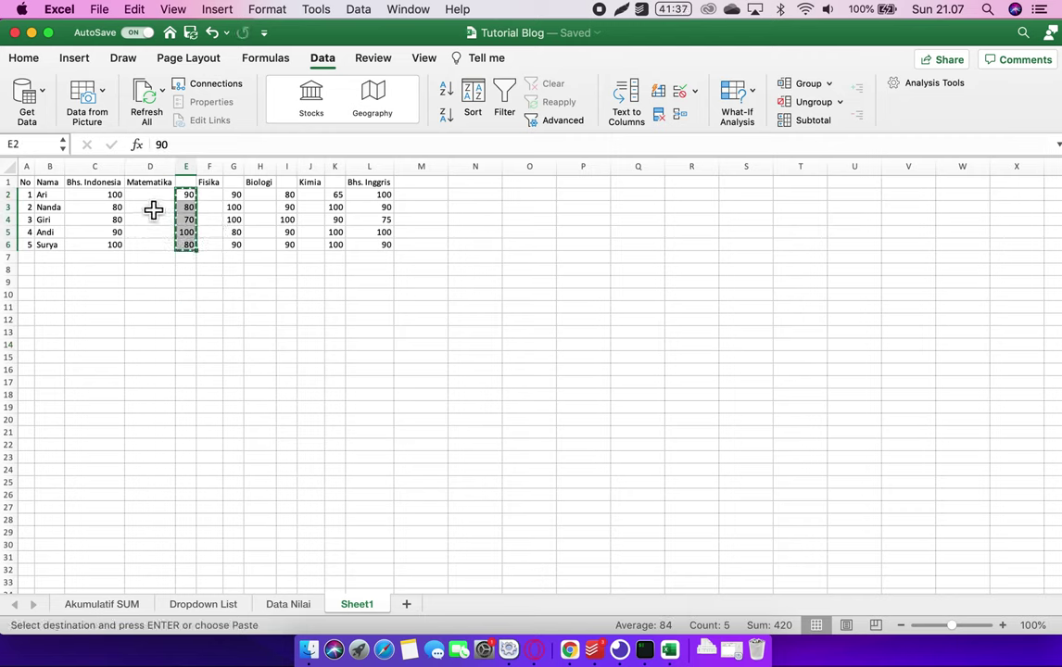
left_click(162, 197)
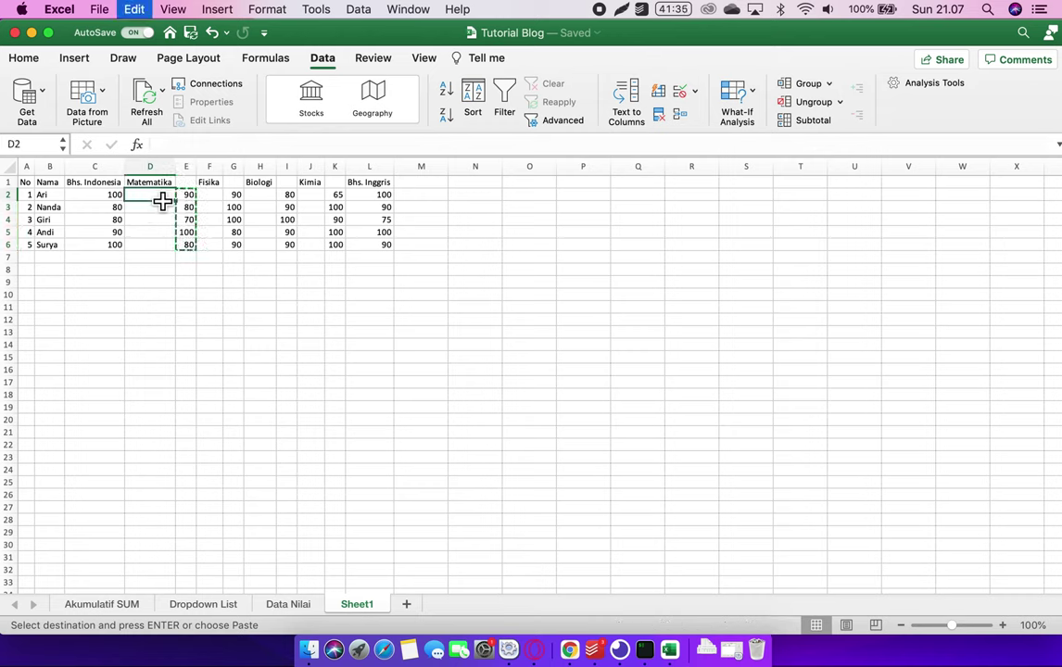
key("Return")
- Delete the empty cells E2:E6, shifting Fisika left, and add blank Sheet2
mouse_move(188, 195)
left_mouse_down()
mouse_move(202, 243)
mouse_move(193, 232)
left_mouse_up()
right_click(190, 224)
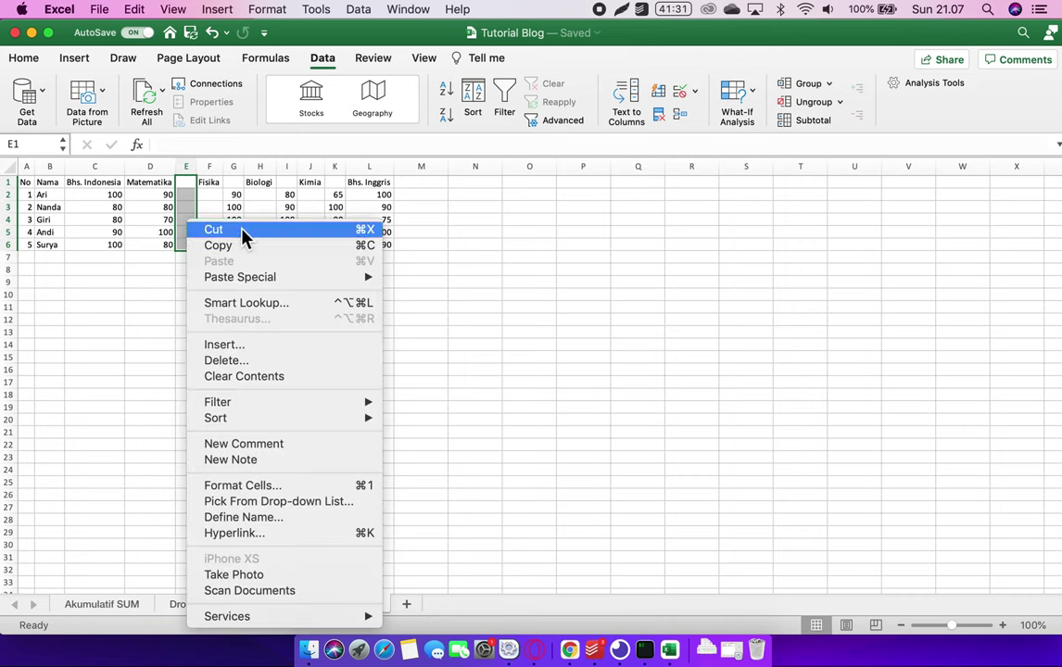
left_click(242, 366)
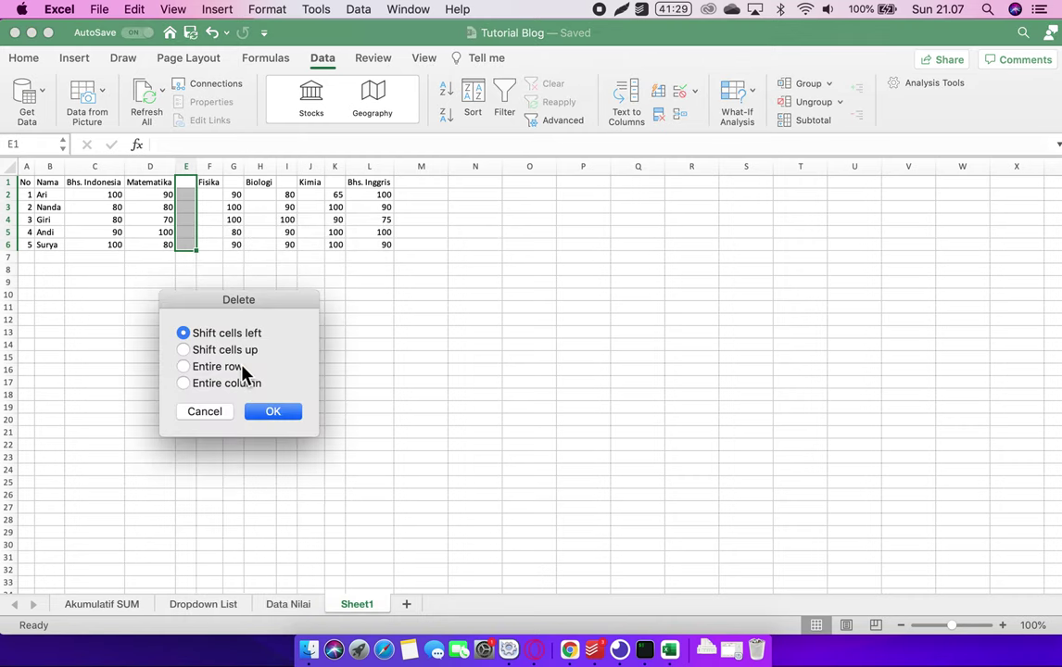
left_click(268, 413)
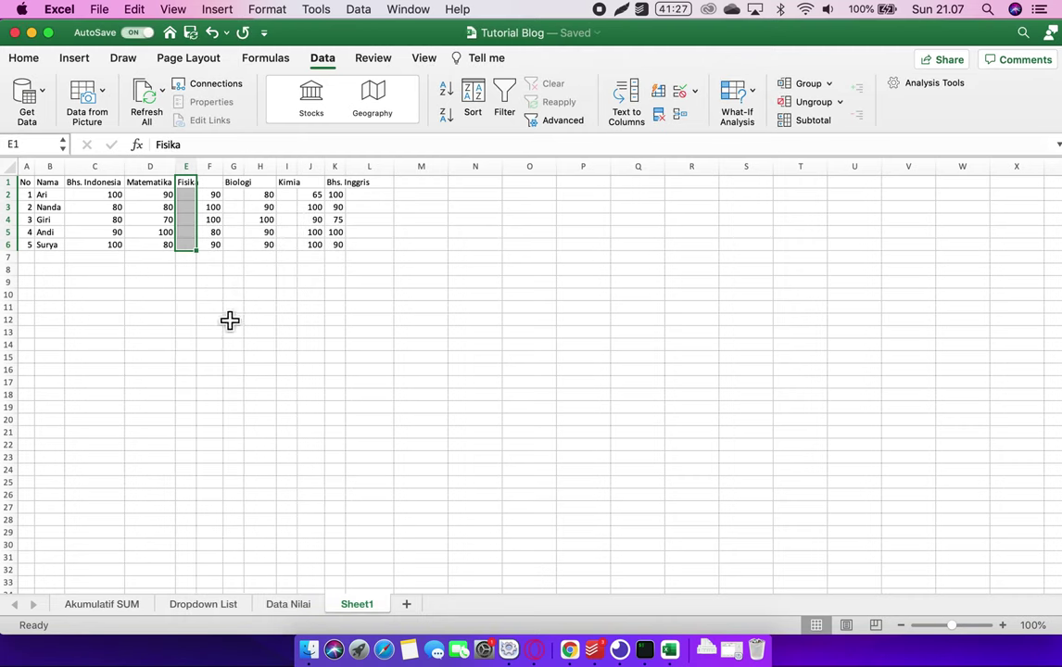
key("super+z")
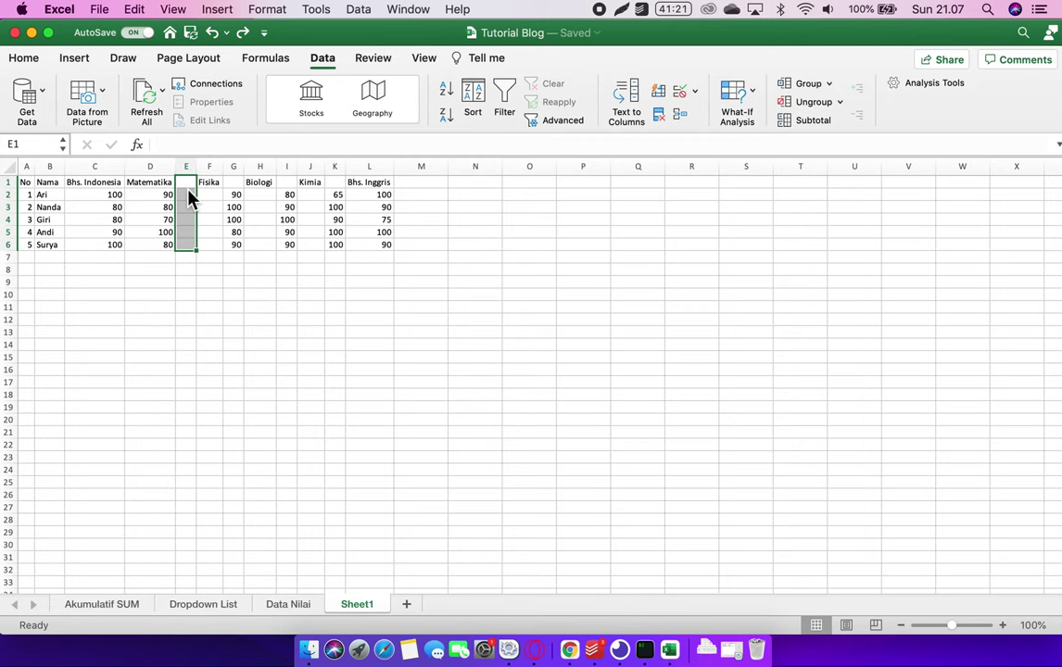
right_click(188, 192)
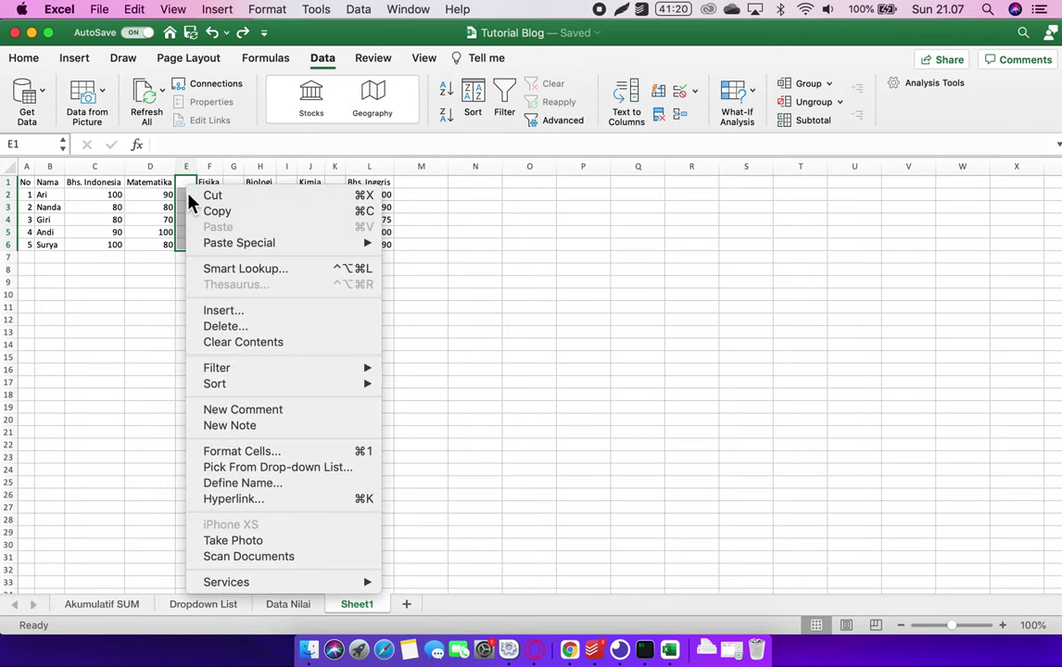
left_click(240, 329)
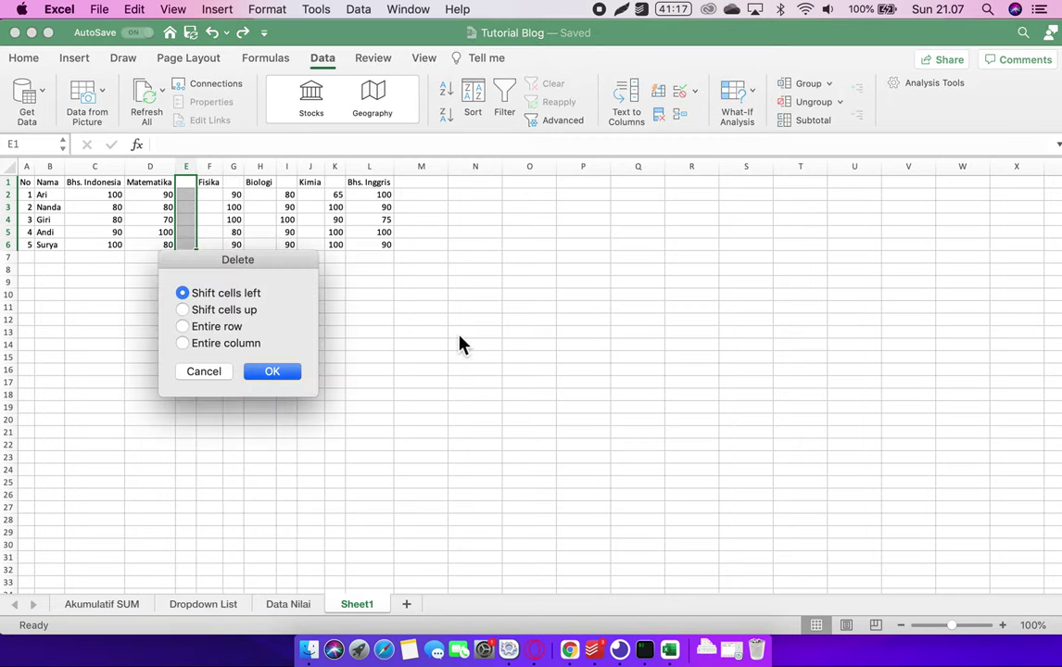
left_click(271, 372)
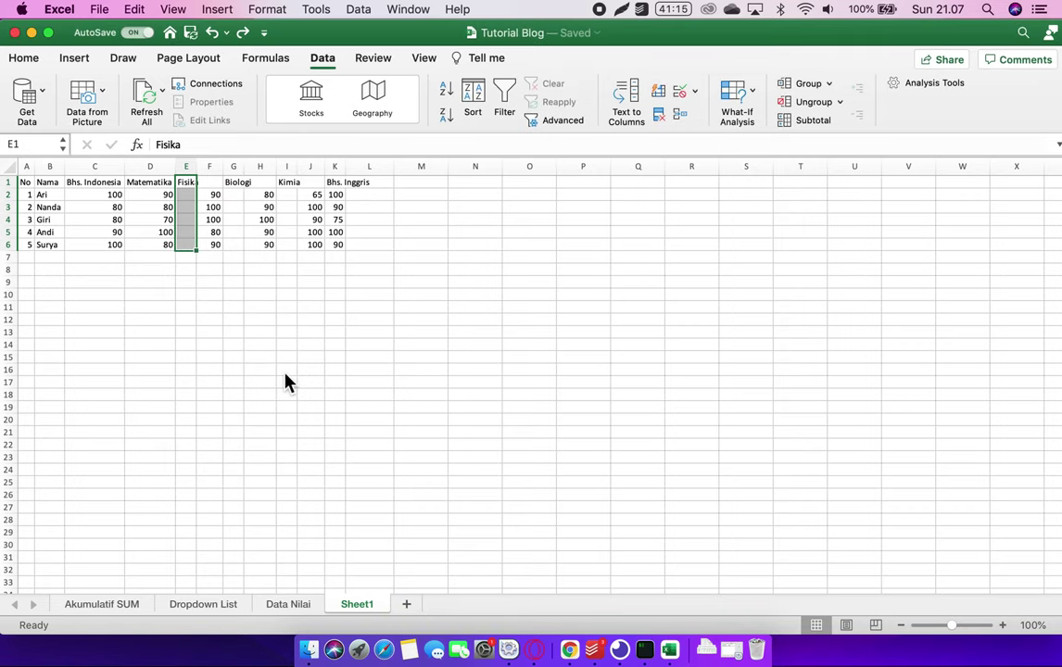
left_click(240, 334)
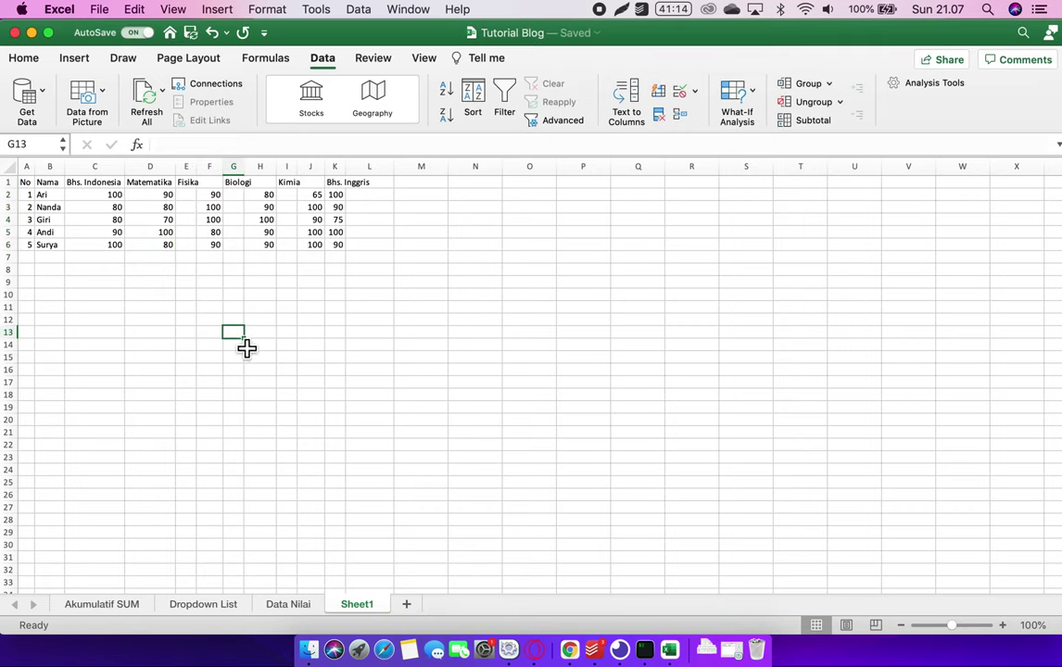
left_click(406, 605)
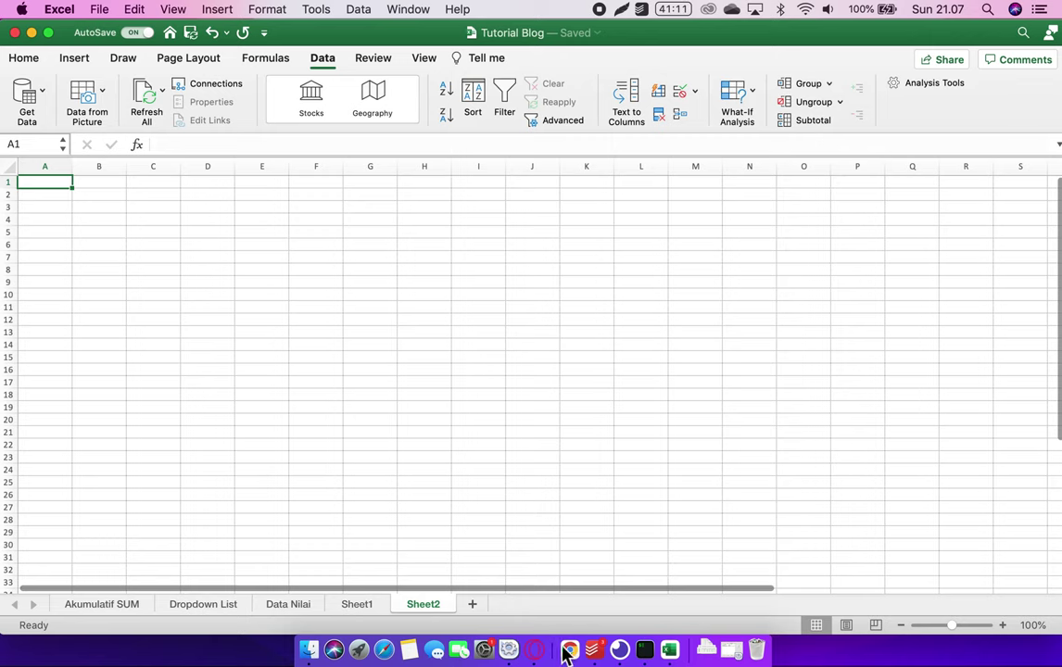
- Search the web for 'table sksmata kuliah informatika' and show the image results
left_click(569, 650)
left_click(289, 71)
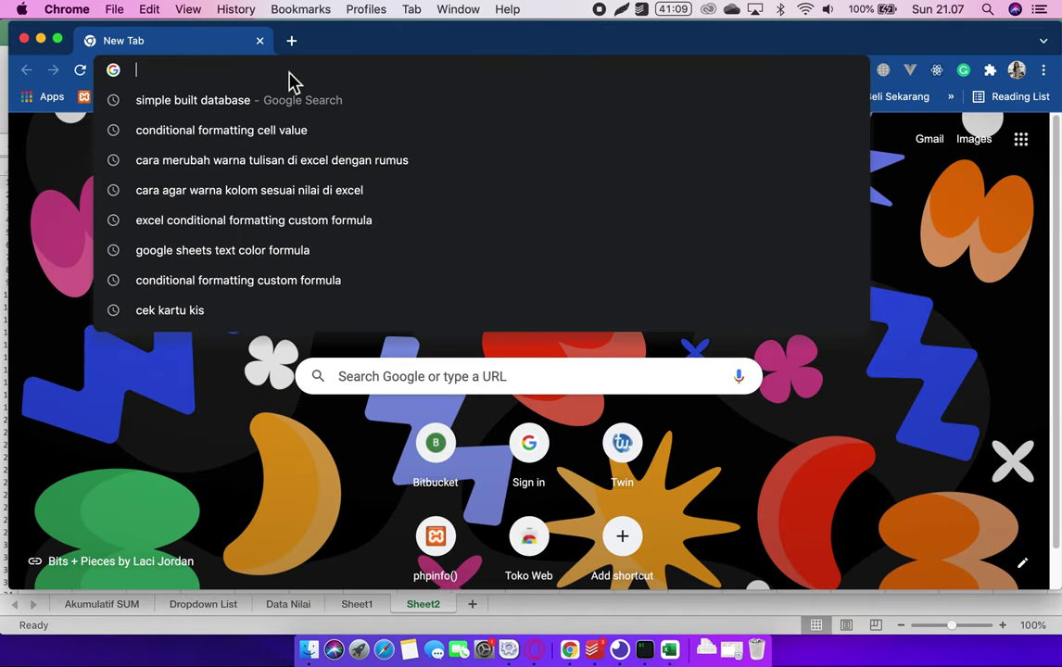
type("table ")
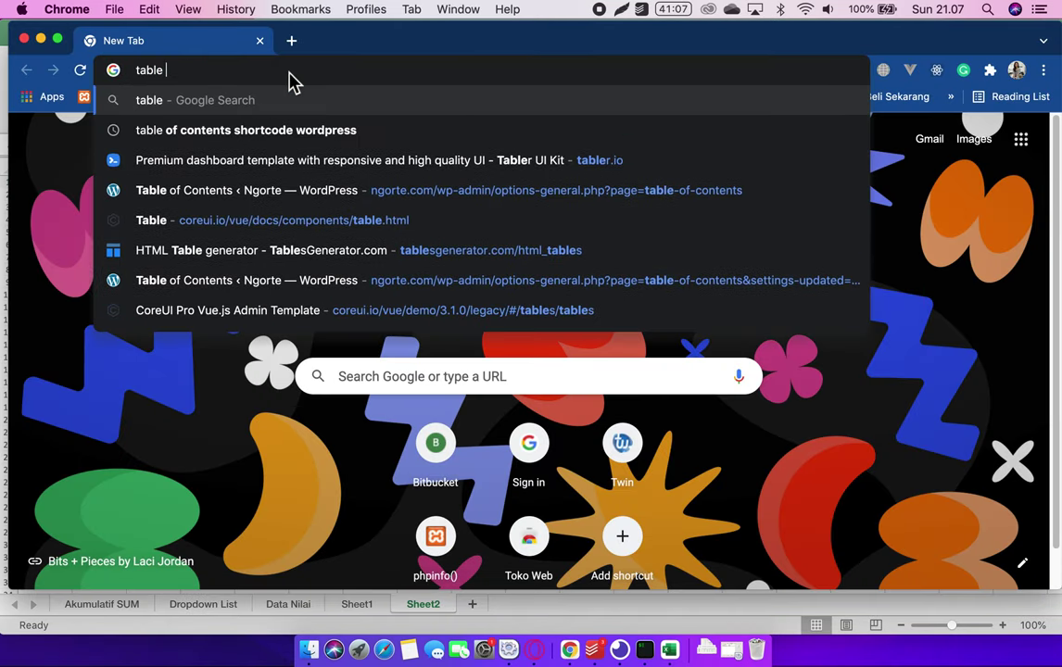
type("sks")
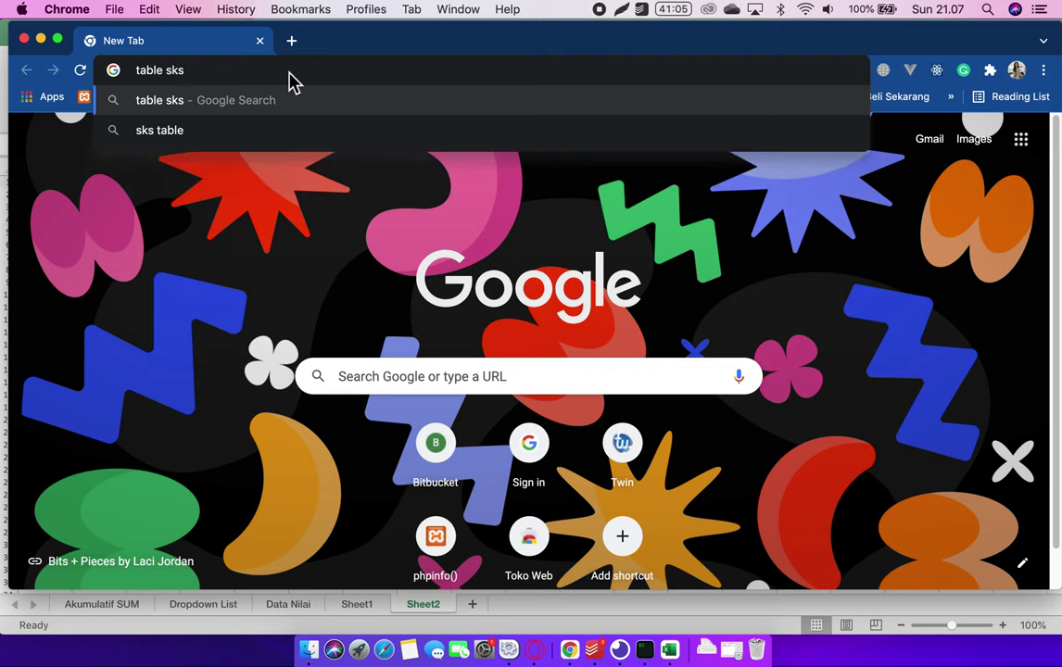
type("mata kuliah informatika")
key("Return")
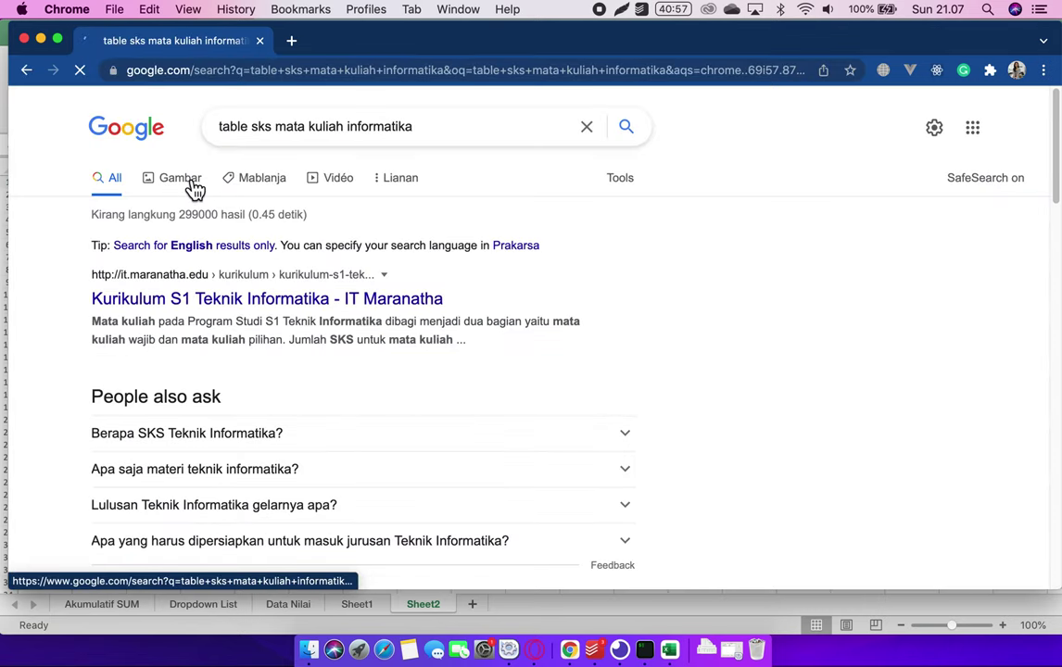
left_click(188, 183)
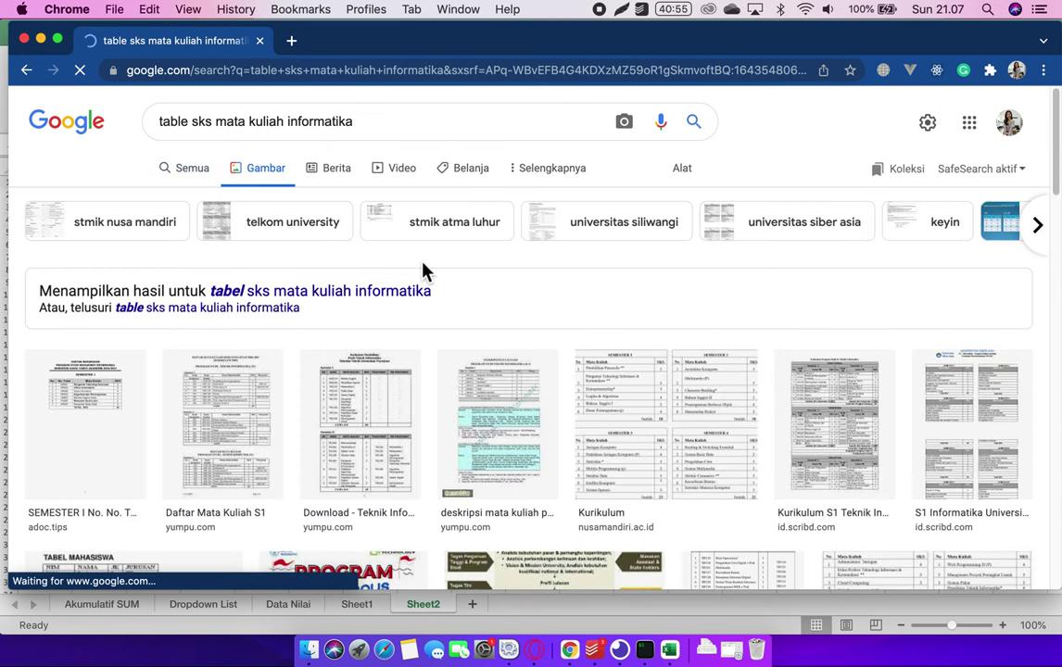
scroll(422, 270, "down", 2)
scroll(427, 271, "down", 2)
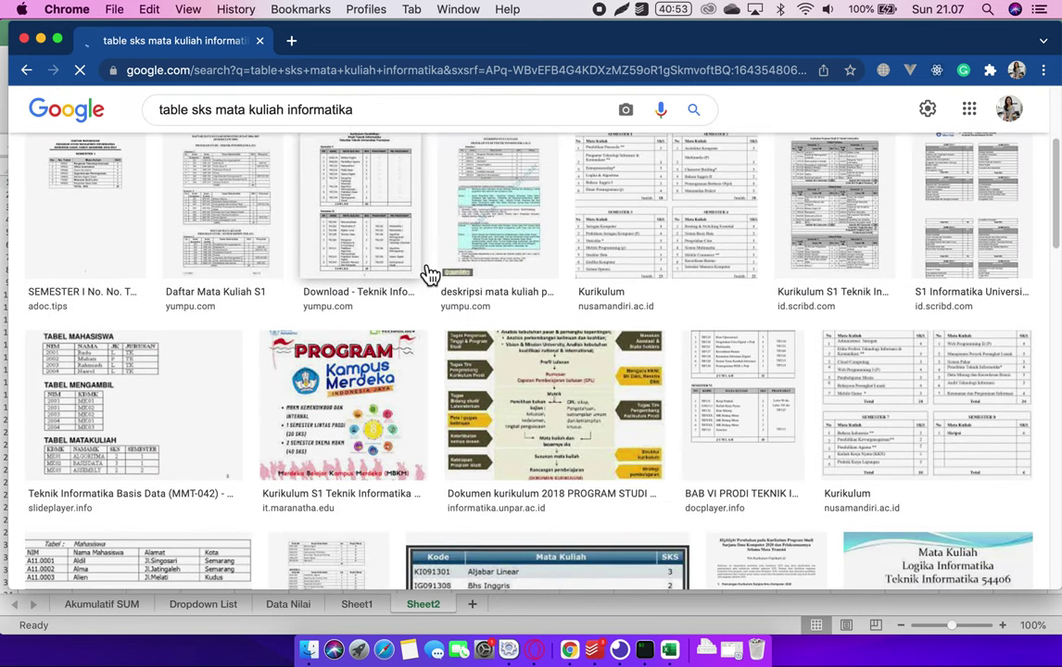
scroll(429, 275, "down", 1)
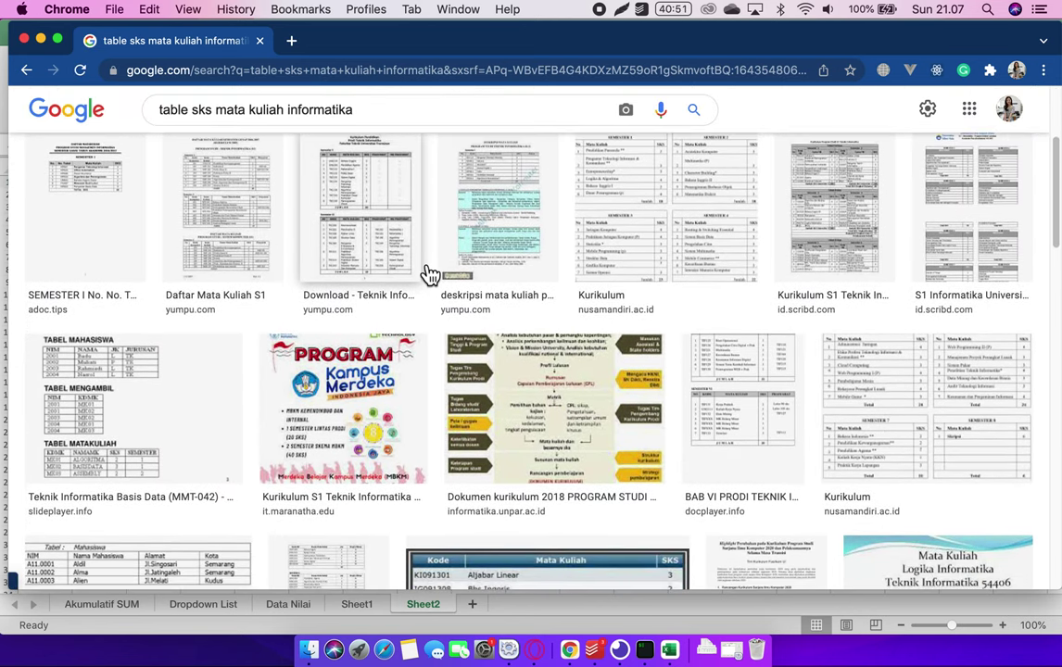
scroll(429, 274, "down", 3)
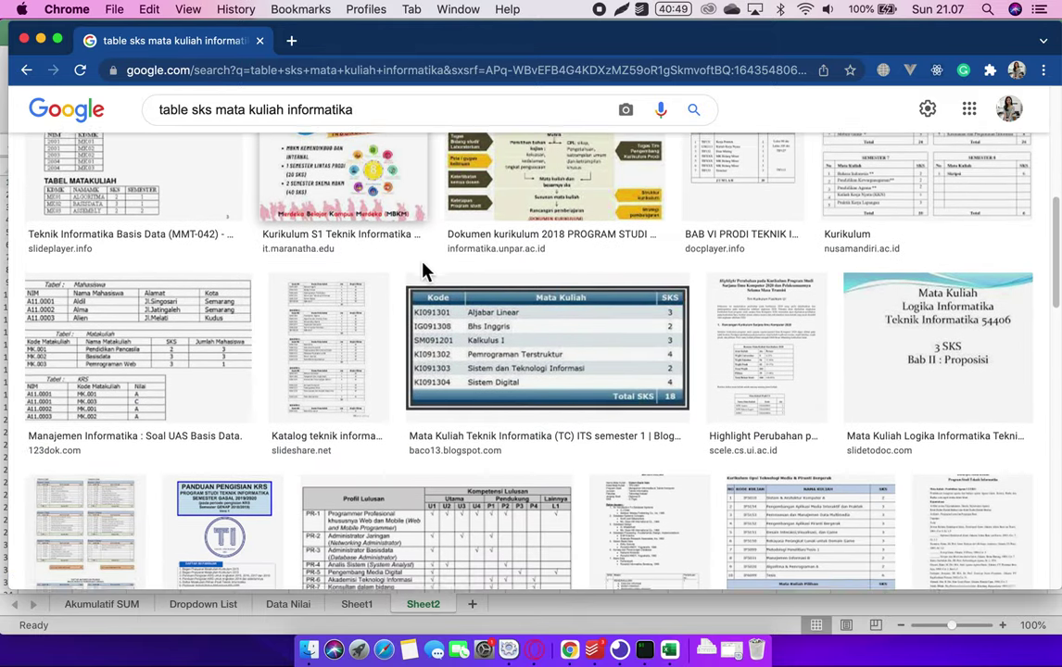
scroll(429, 274, "down", 2)
scroll(429, 275, "down", 1)
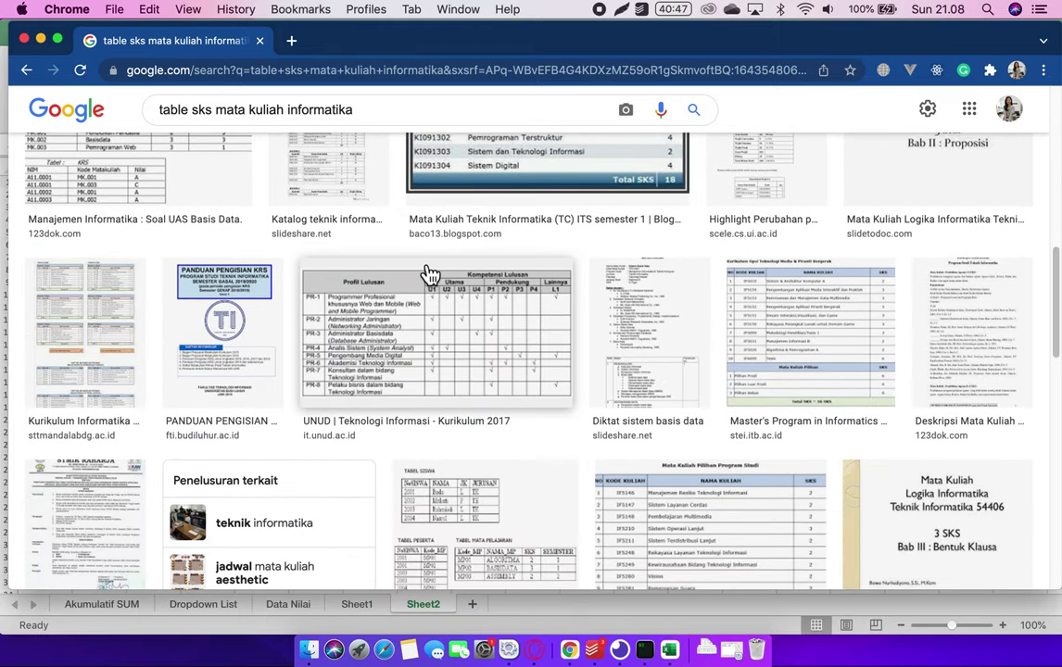
- Preview the S1 Informatika Universitas Siber Asia table and open its Scribd source page
scroll(429, 274, "down", 2)
scroll(429, 275, "down", 1)
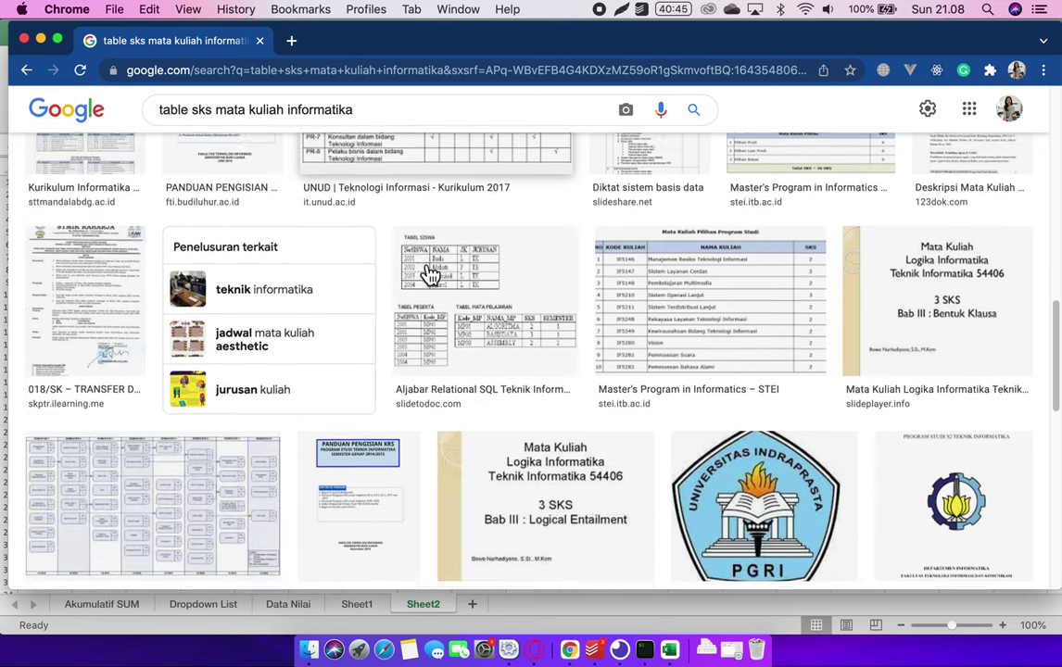
scroll(429, 274, "down", 2)
scroll(429, 275, "down", 2)
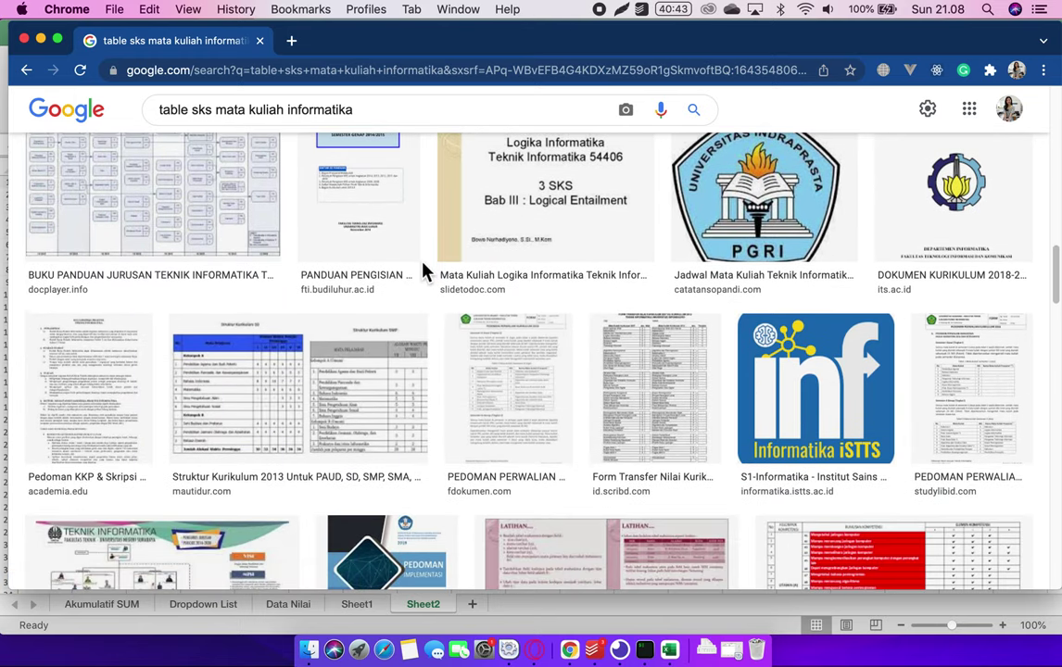
scroll(425, 270, "down", 3)
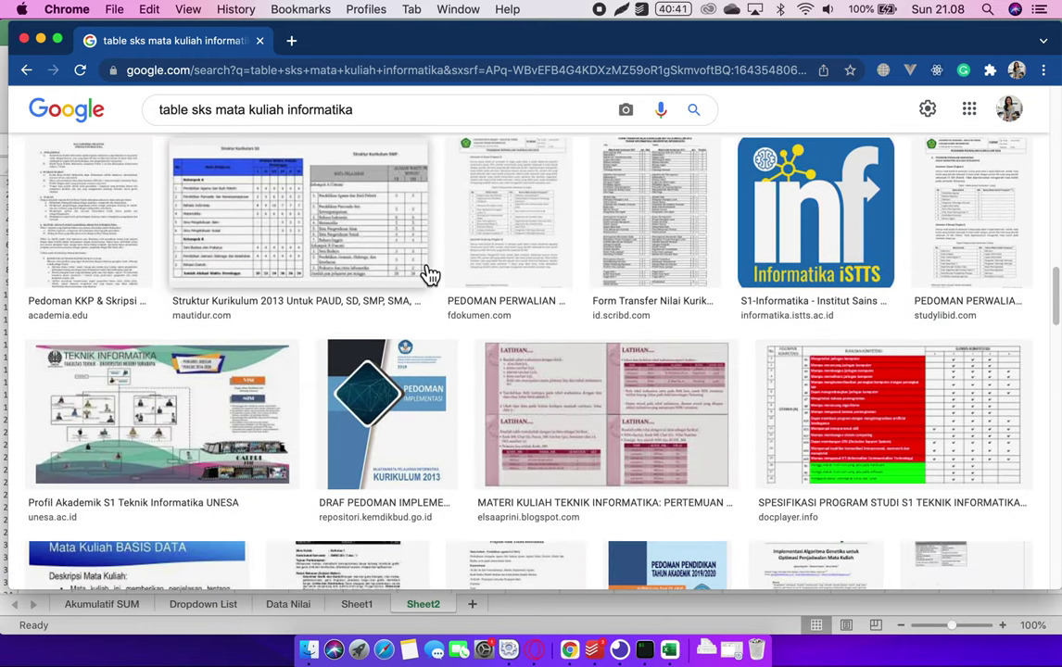
scroll(425, 270, "down", 2)
scroll(424, 271, "down", 1)
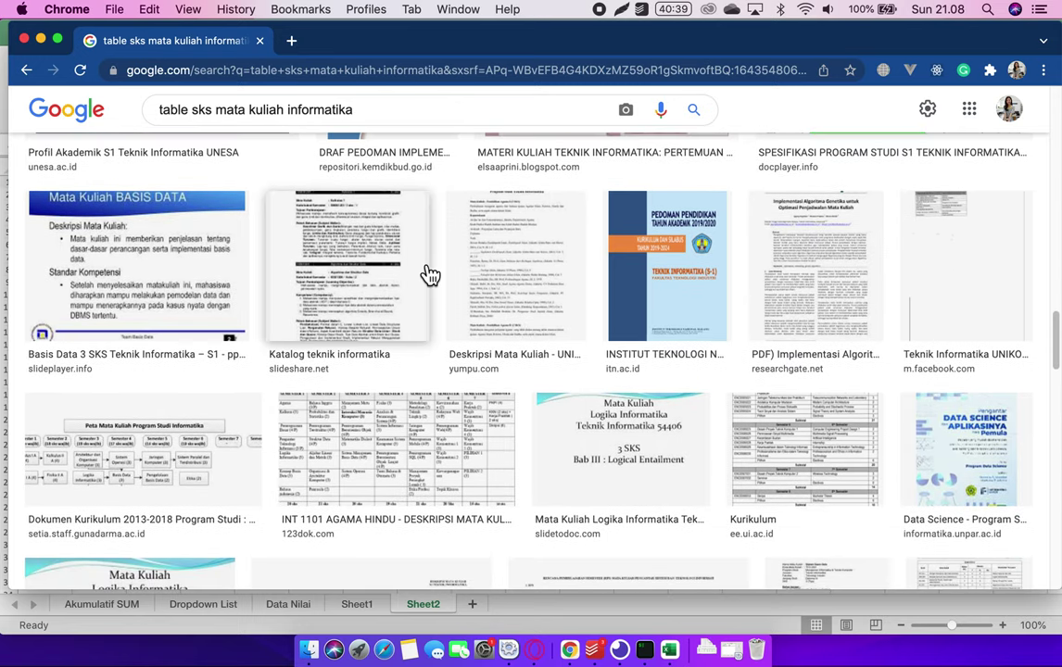
scroll(426, 273, "up", 1)
scroll(429, 275, "up", 4)
scroll(430, 274, "up", 3)
scroll(426, 273, "up", 2)
scroll(425, 271, "up", 3)
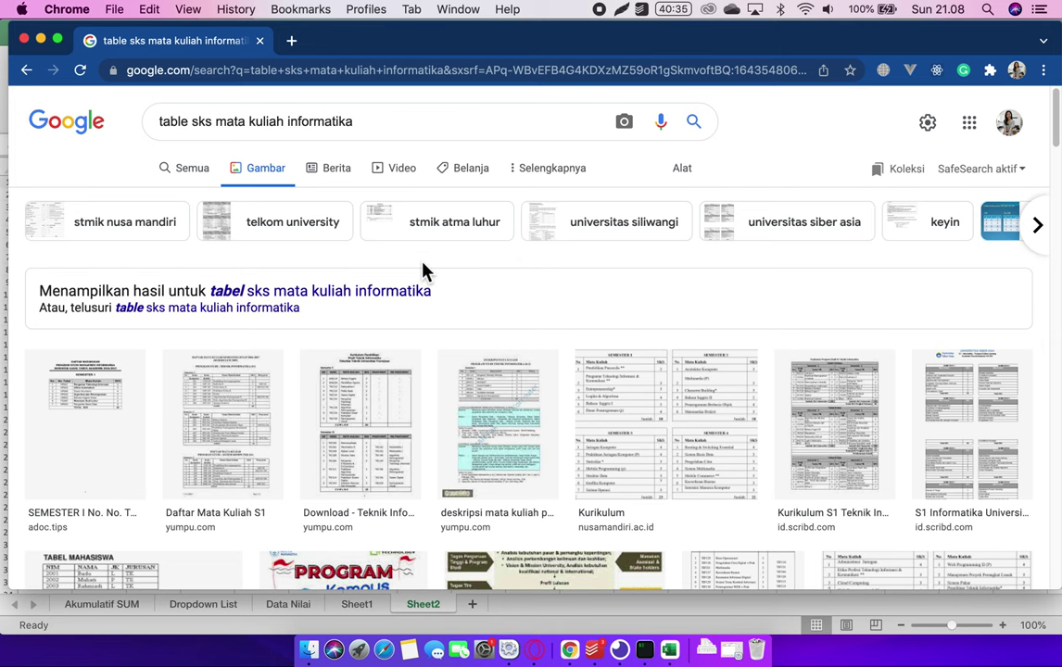
left_click(95, 467)
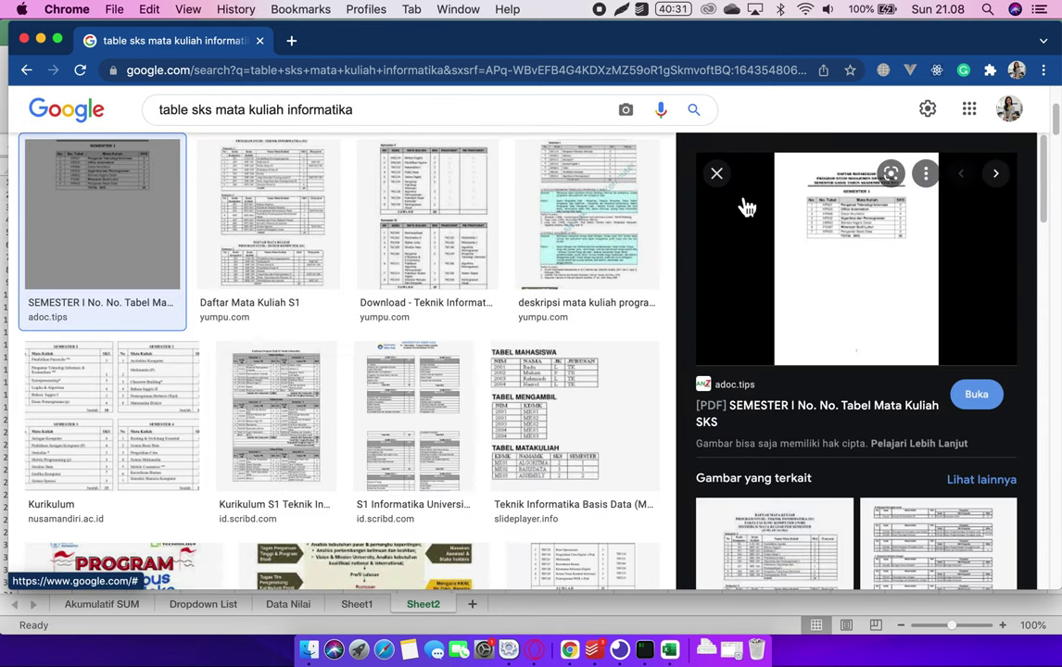
scroll(482, 329, "up", 3)
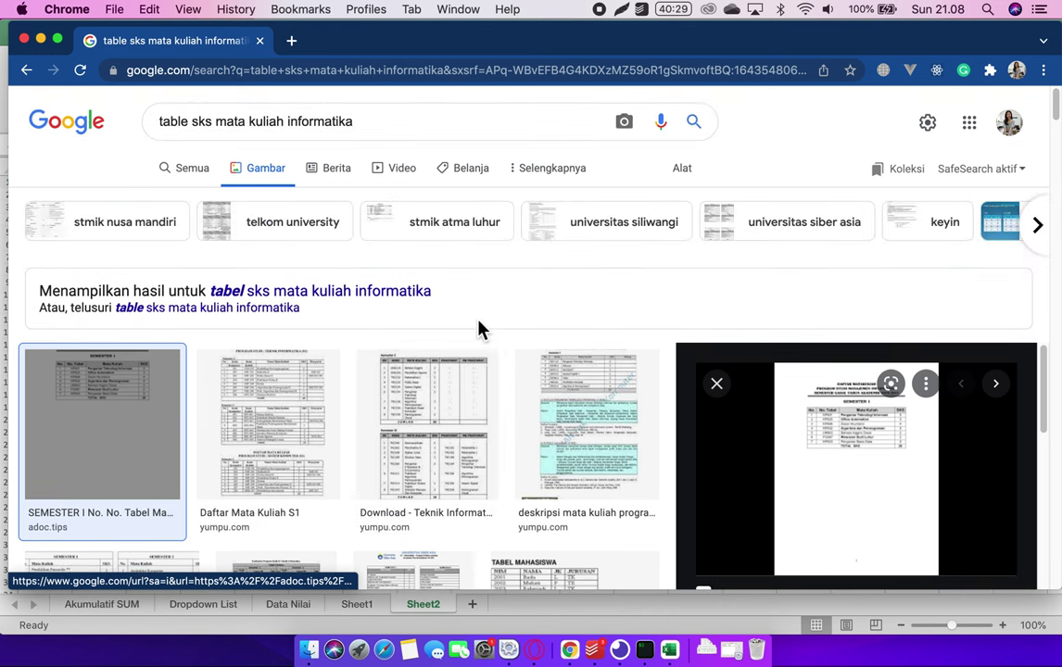
left_click(720, 386)
scroll(656, 399, "down", 2)
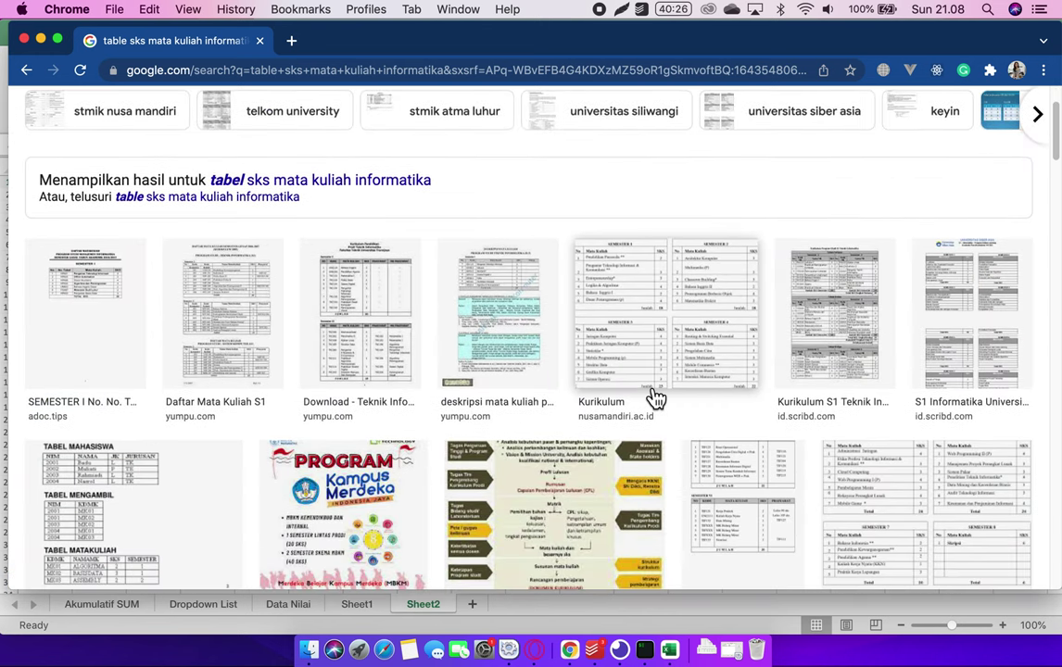
left_click(988, 309)
left_click(858, 339)
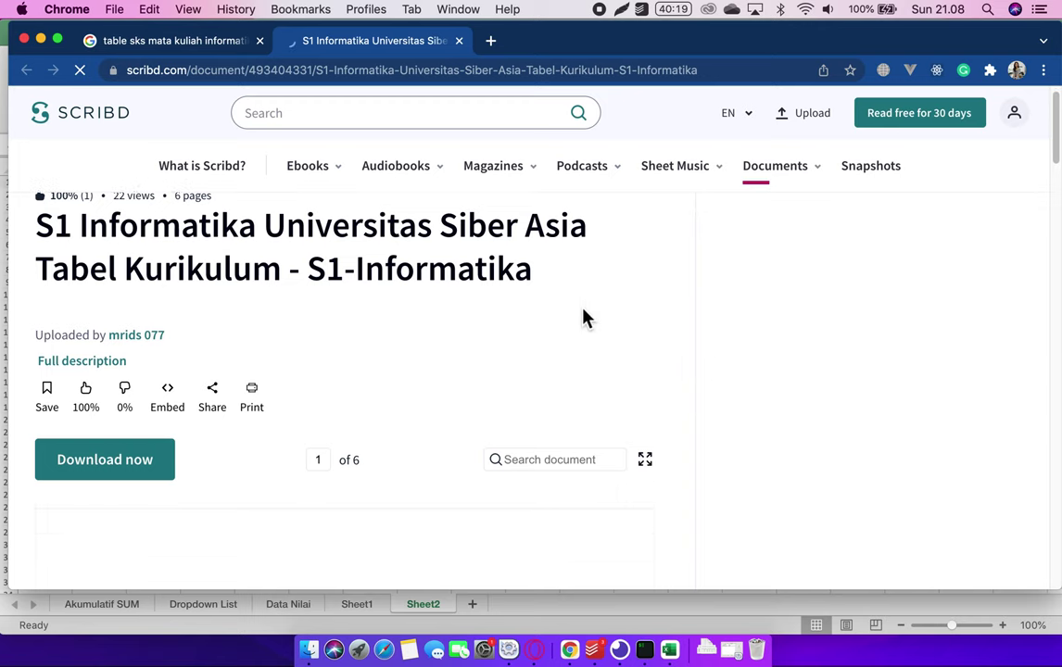
- Try downloading the Scribd curriculum document, then close the Scribd tab
scroll(583, 313, "down", 10)
scroll(583, 311, "up", 5)
scroll(583, 313, "up", 2)
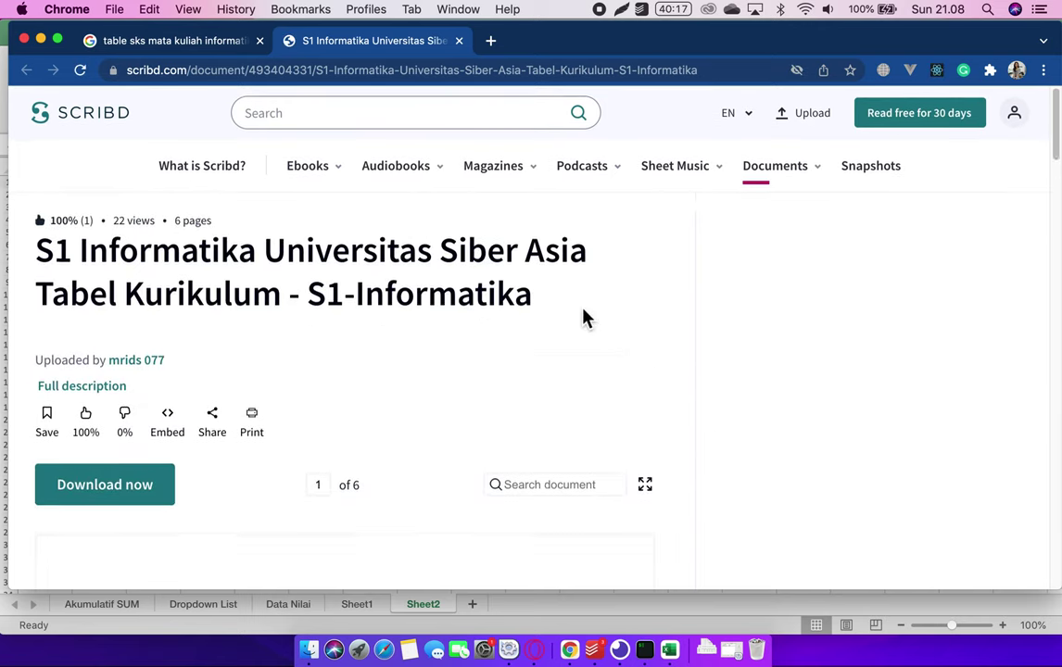
scroll(583, 315, "down", 5)
scroll(584, 315, "down", 5)
scroll(583, 318, "down", 10)
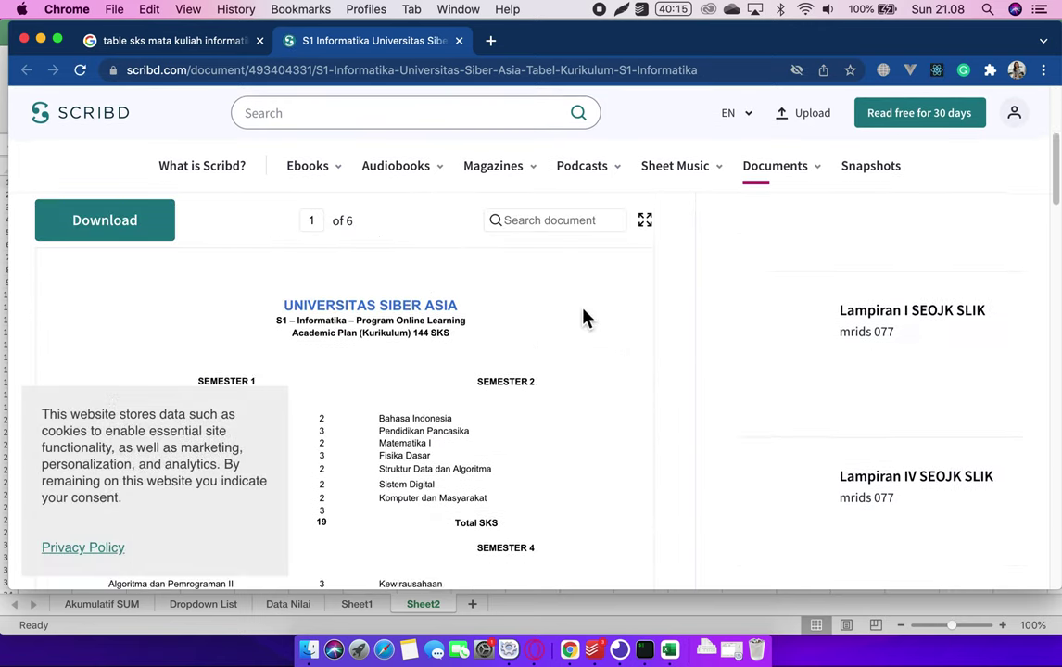
right_click(582, 312)
left_click(25, 72)
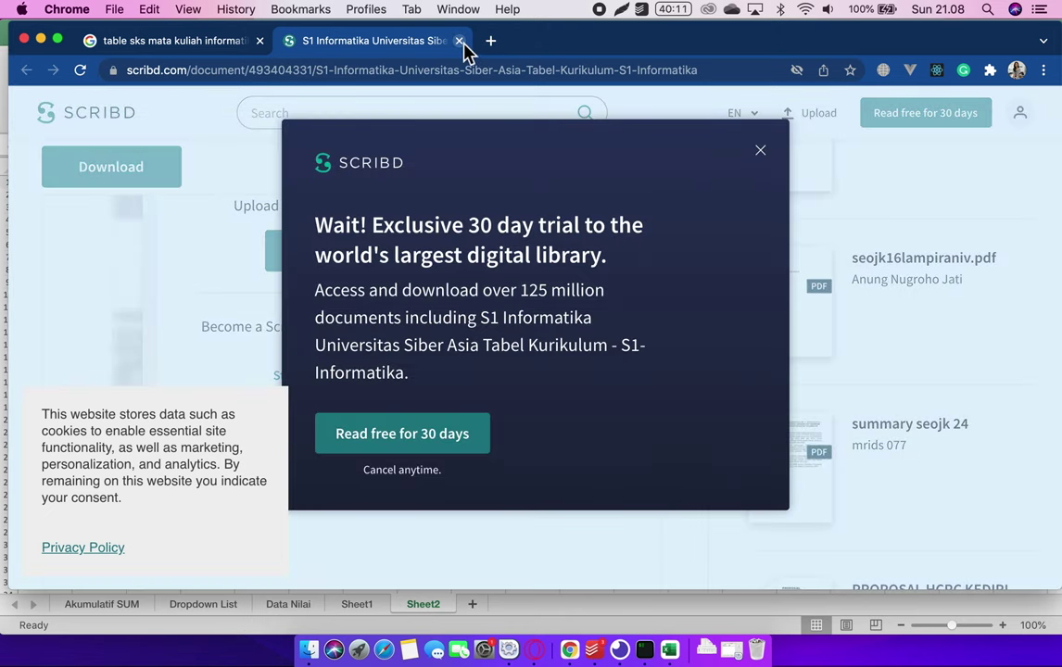
left_click(459, 40)
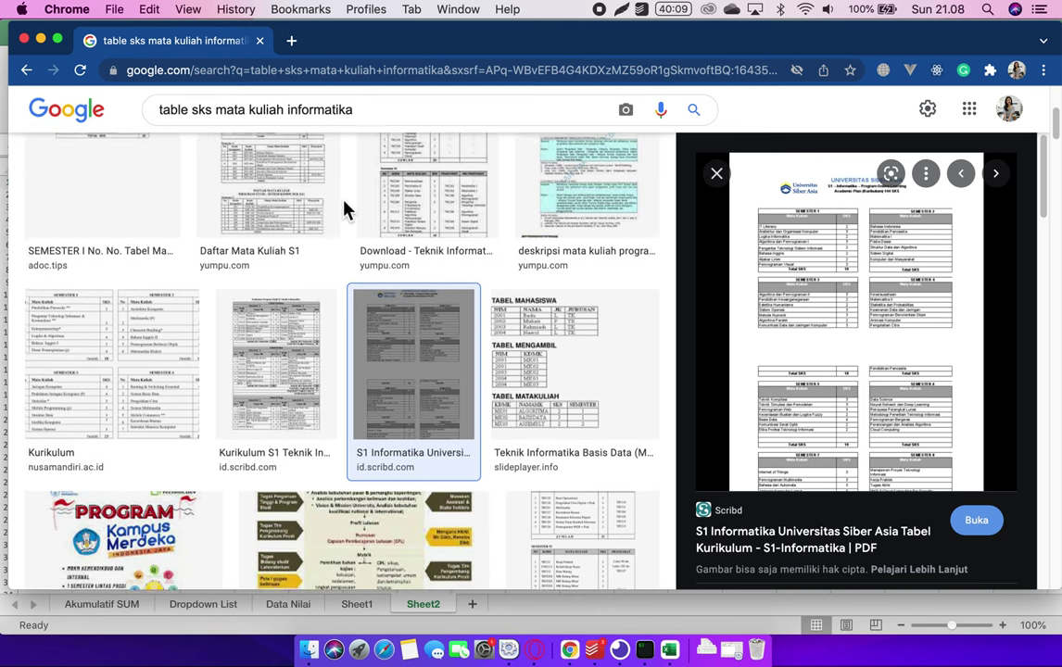
- Open the Yumpu Teknik Informatika result's source page in its own tab
scroll(345, 209, "up", 2)
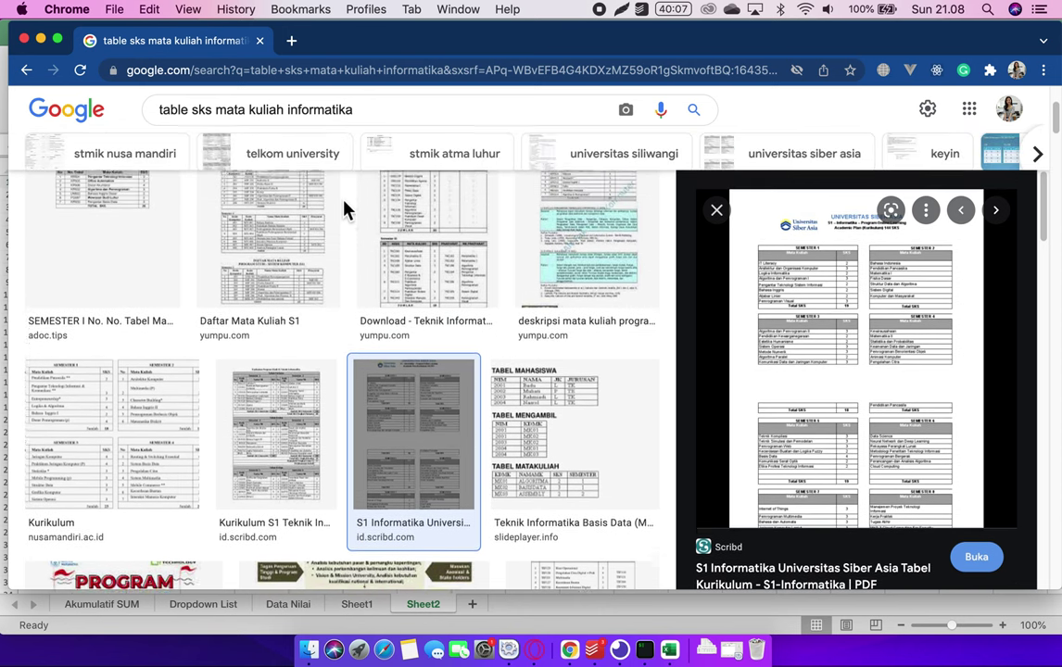
left_click(414, 276)
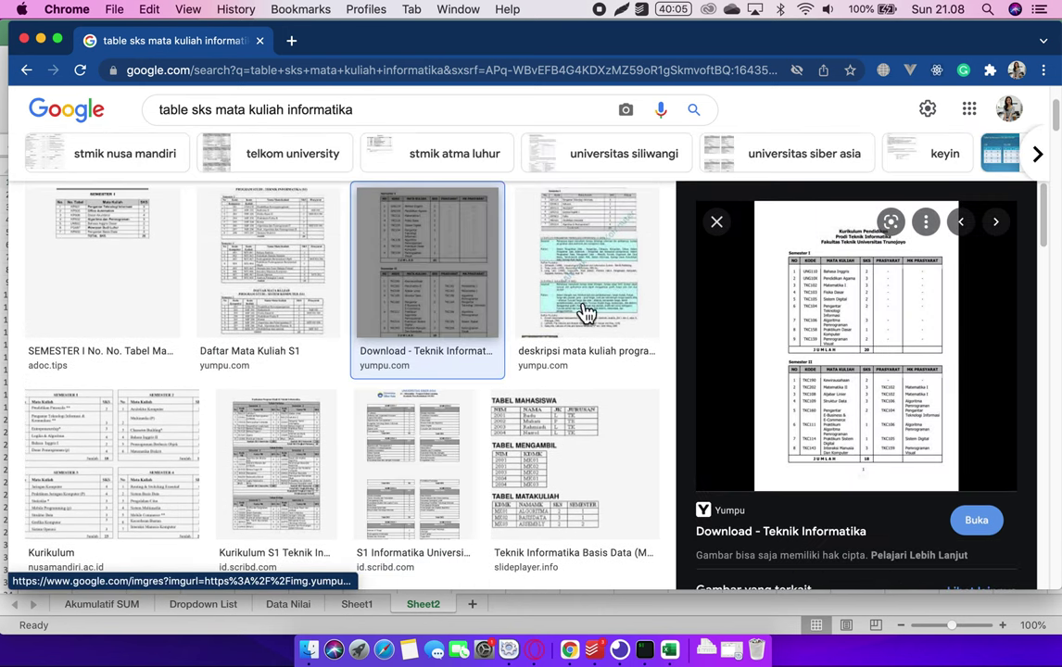
left_click(794, 404)
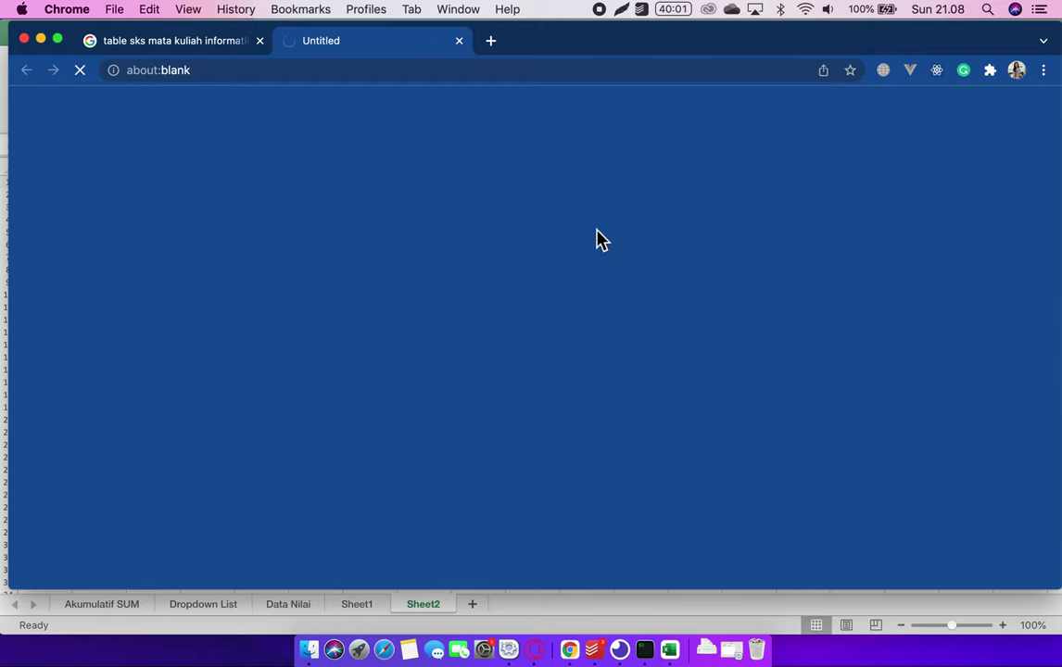
left_click(217, 40)
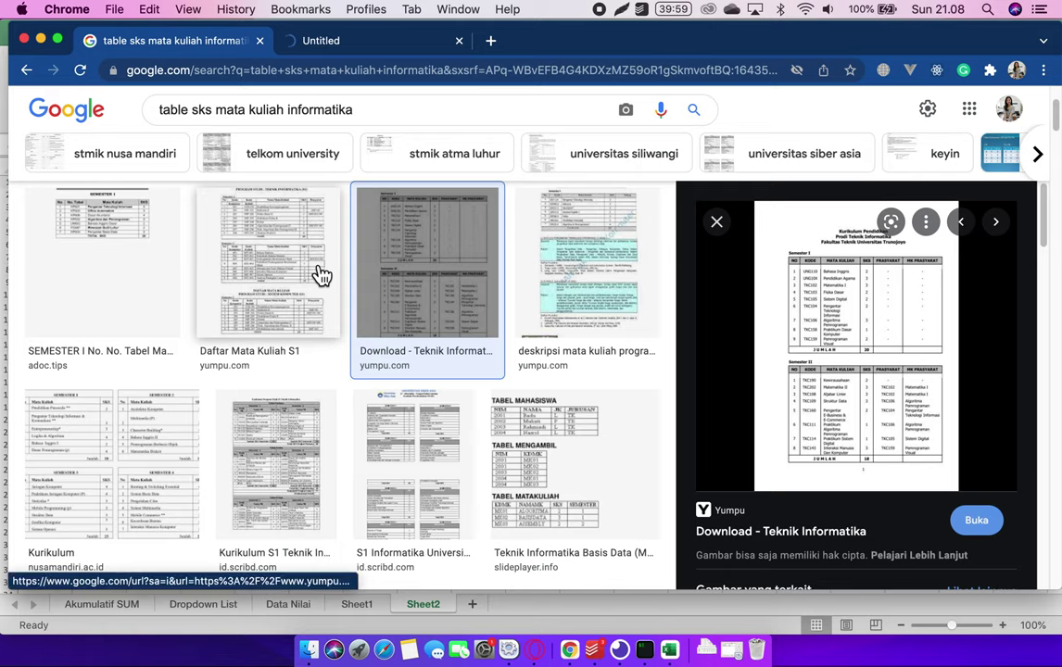
- Find the Master's Program in Informatics – STEI result and open its source in a new tab
scroll(315, 276, "down", 3)
scroll(320, 275, "down", 3)
scroll(320, 275, "down", 3)
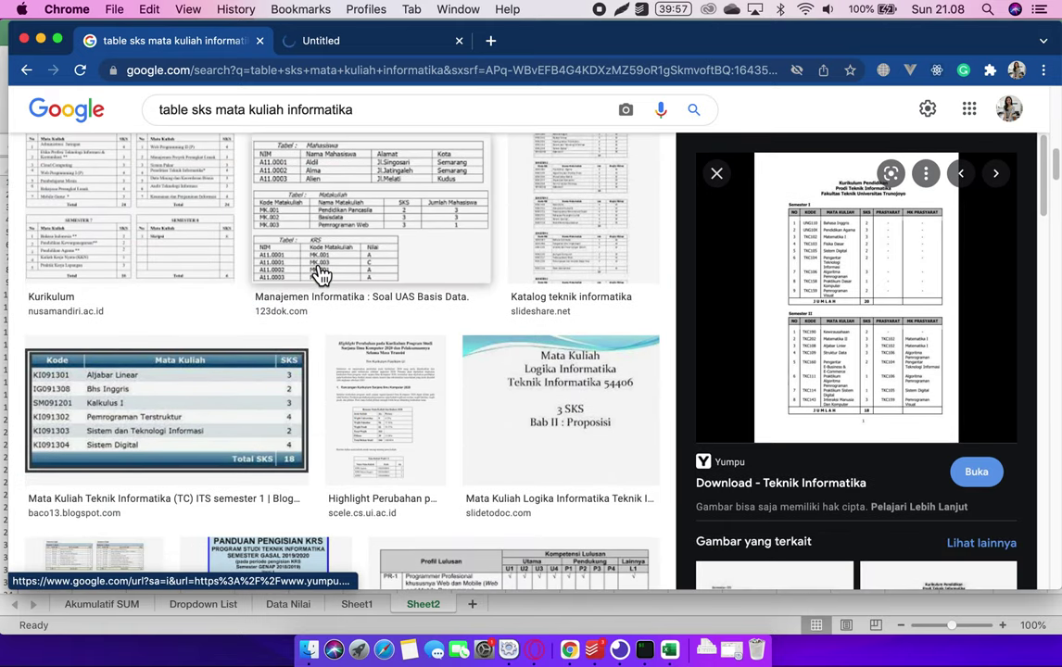
scroll(315, 271, "down", 3)
scroll(316, 272, "down", 2)
scroll(320, 275, "down", 3)
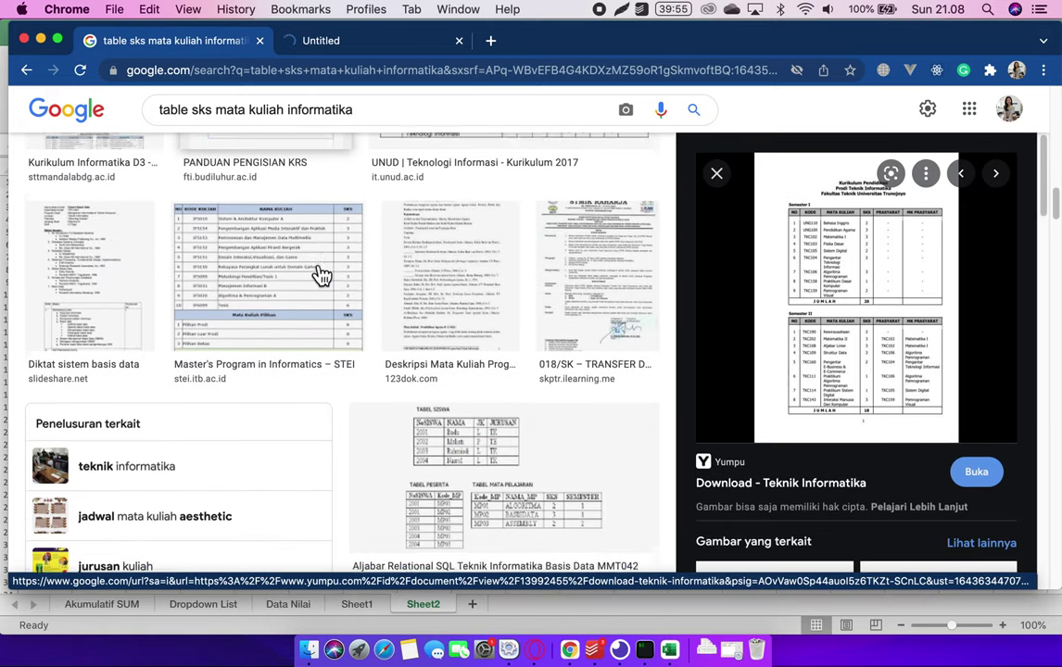
scroll(320, 275, "down", 2)
scroll(320, 275, "down", 2)
scroll(320, 275, "down", 3)
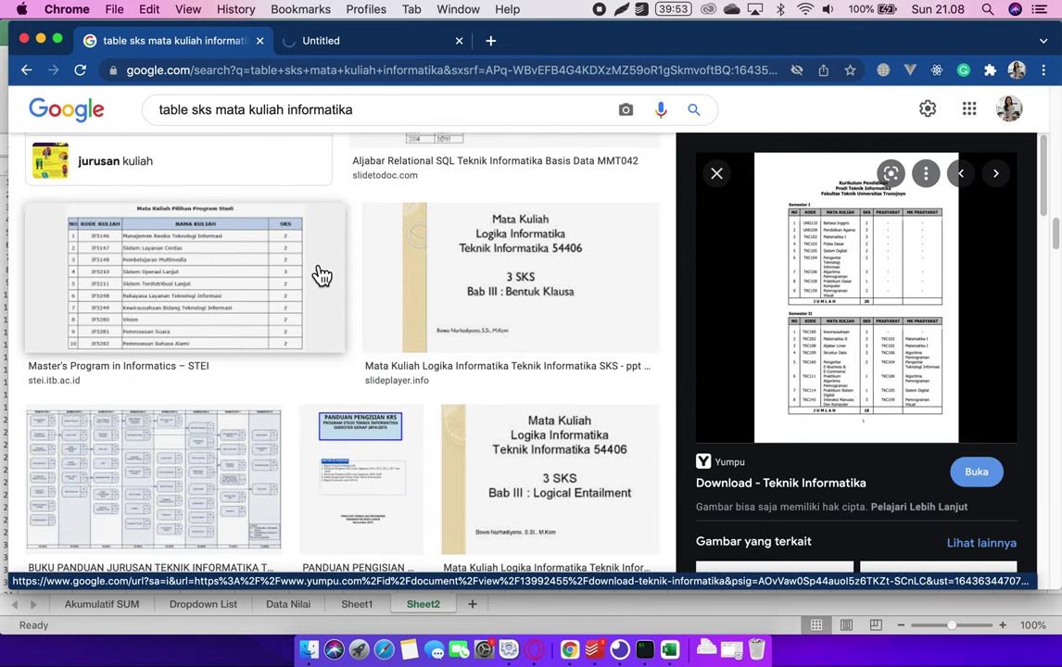
left_click(272, 319)
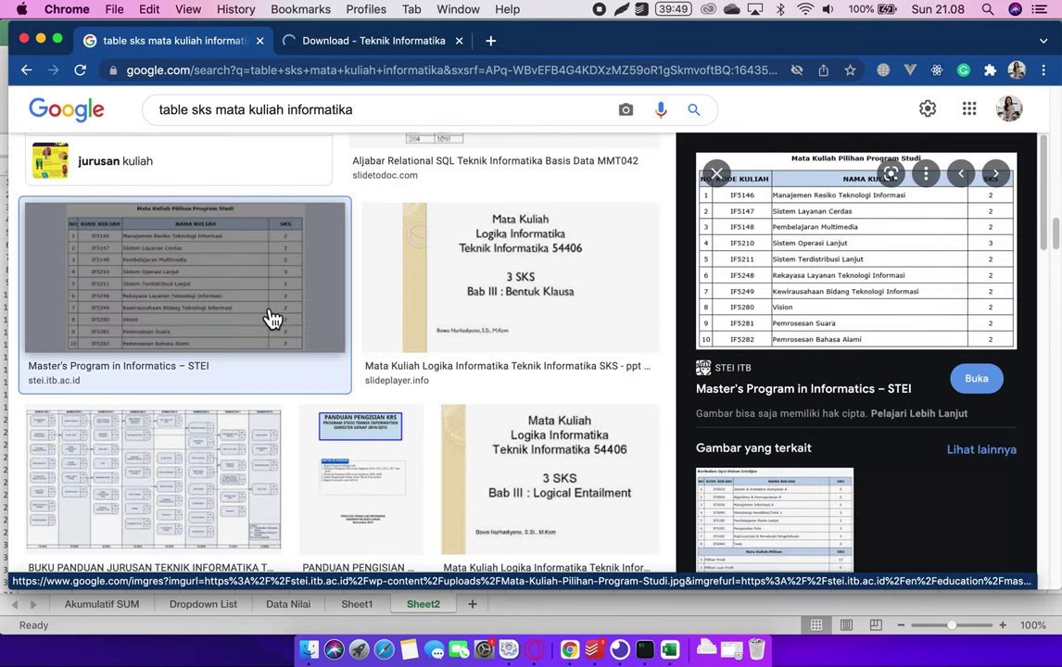
left_click(760, 266)
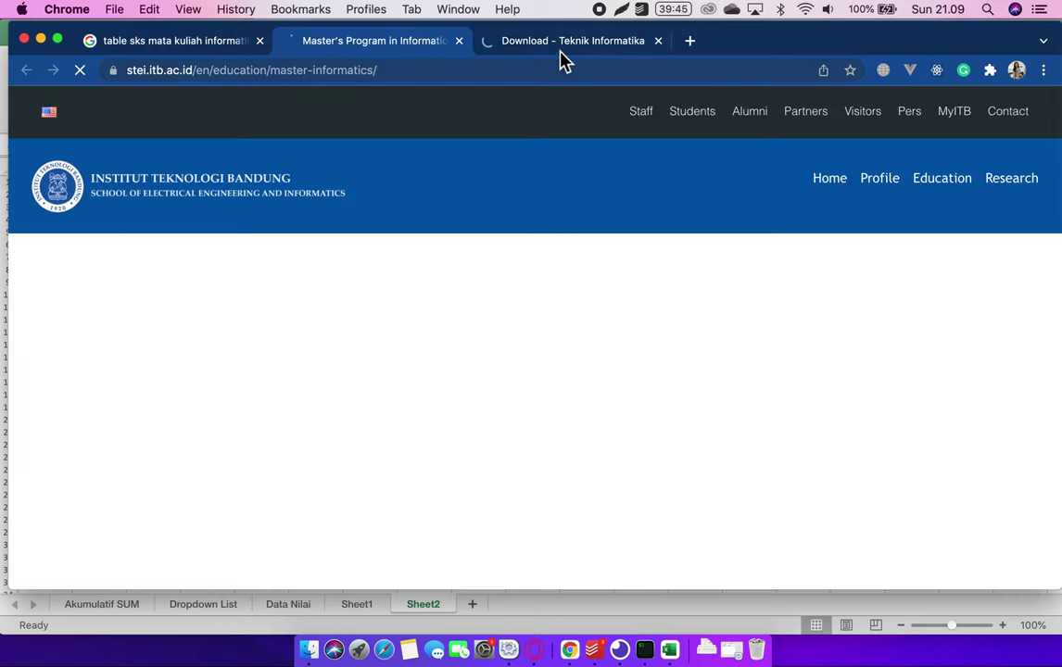
- Check the Yumpu Teknik Informatika document, close the blank tab, and return to the STEI page
left_click(560, 48)
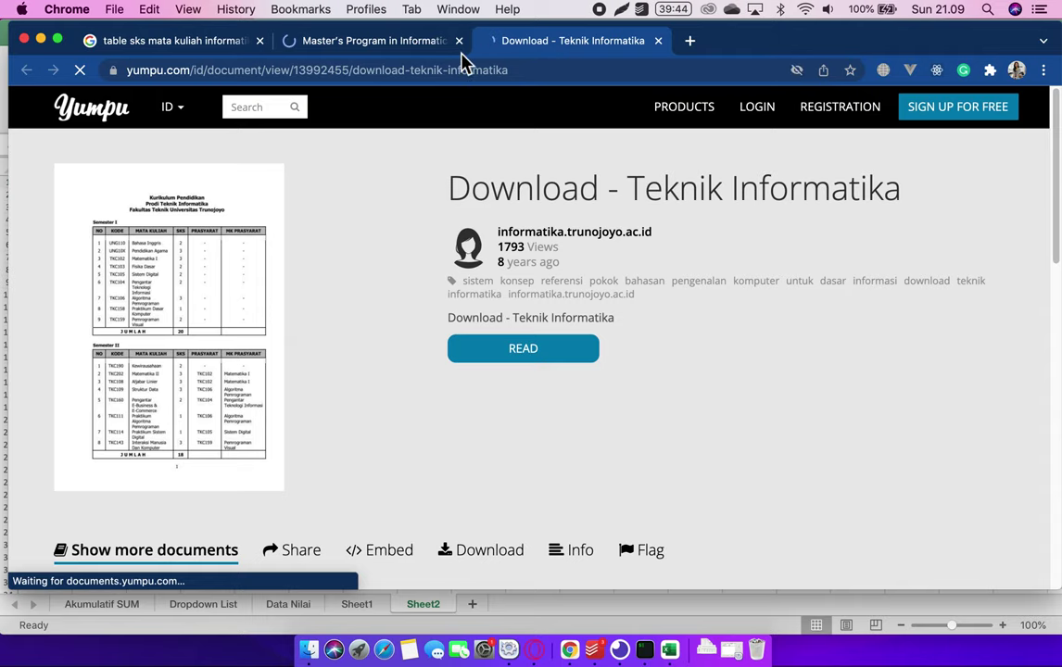
left_click(205, 314)
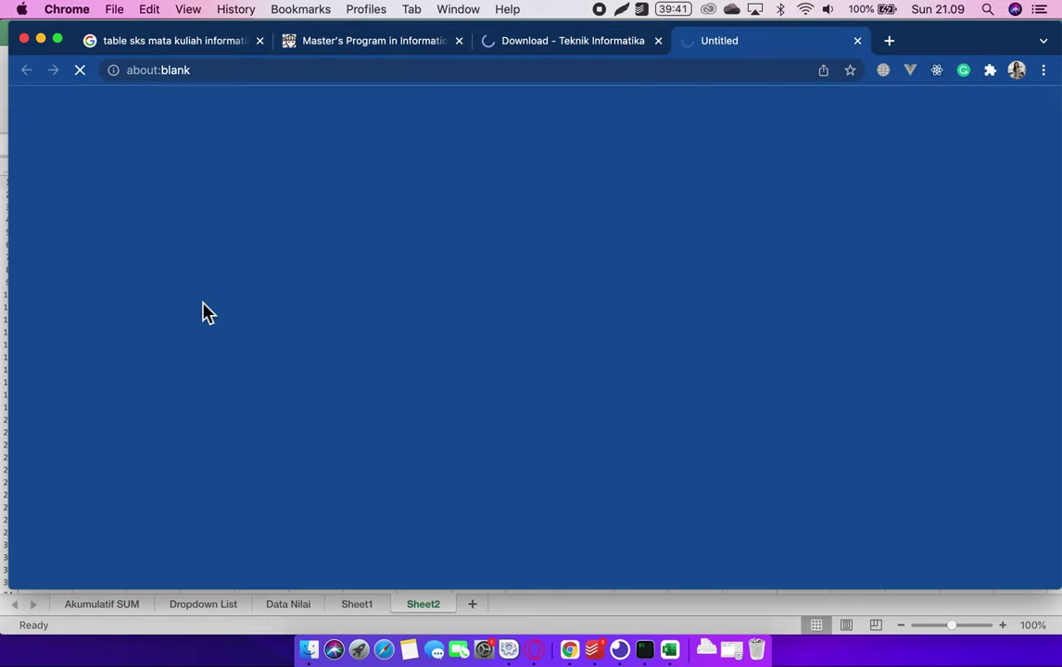
left_click(858, 41)
scroll(257, 316, "down", 1)
scroll(257, 315, "down", 3)
scroll(257, 315, "up", 4)
left_click(395, 52)
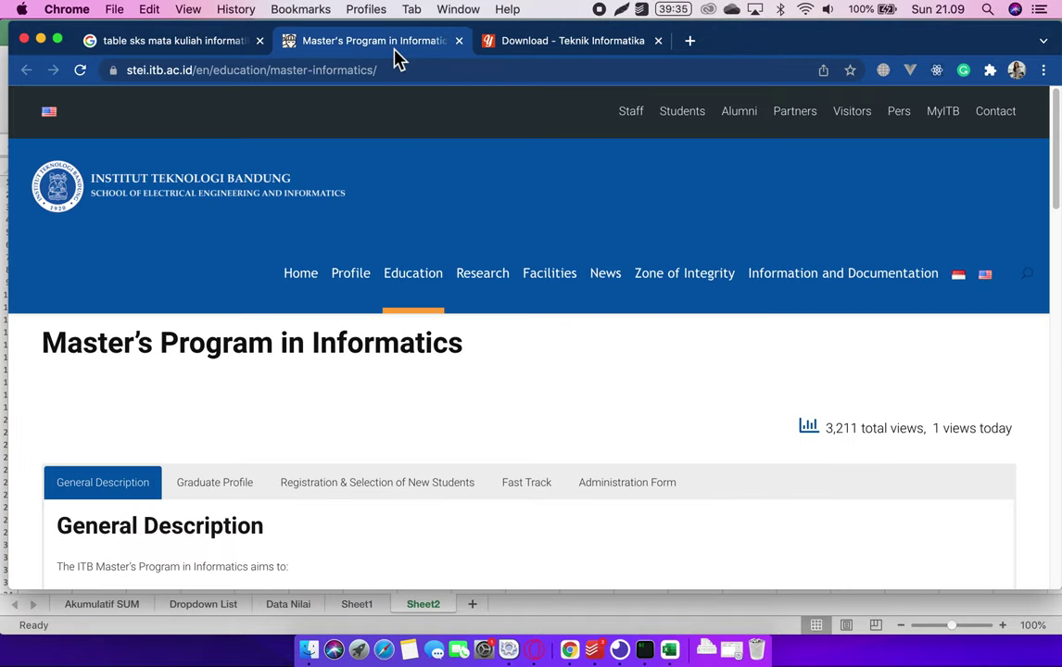
- Expand the Computer Science Option to show its course codes and SKS credits table
scroll(351, 263, "down", 5)
scroll(352, 263, "down", 2)
scroll(352, 267, "down", 3)
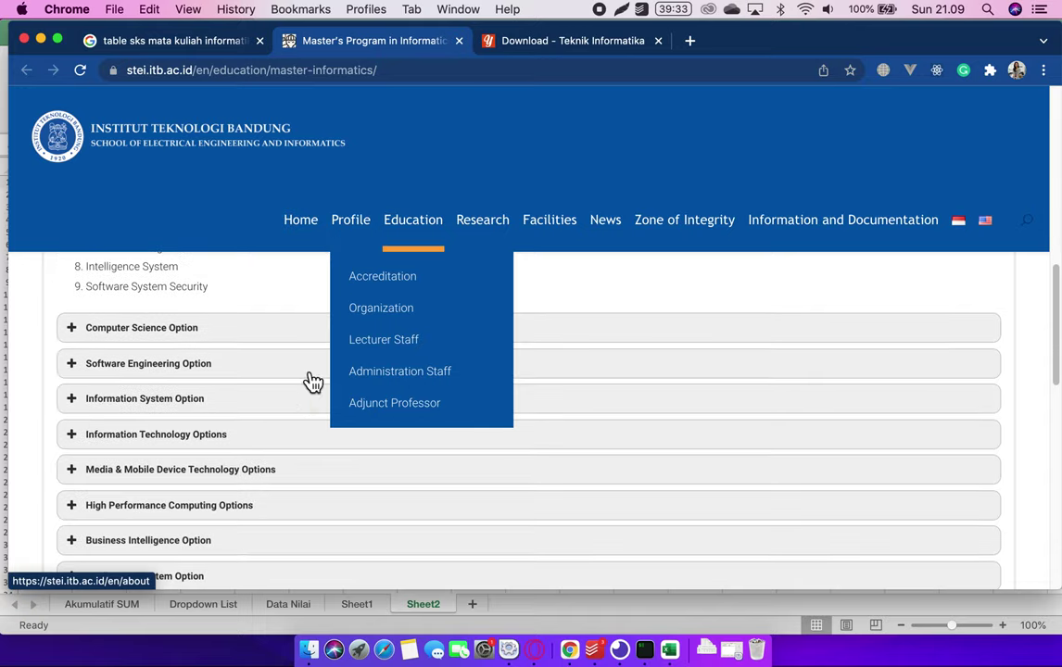
scroll(280, 443, "down", 5)
scroll(280, 443, "down", 2)
scroll(275, 441, "down", 1)
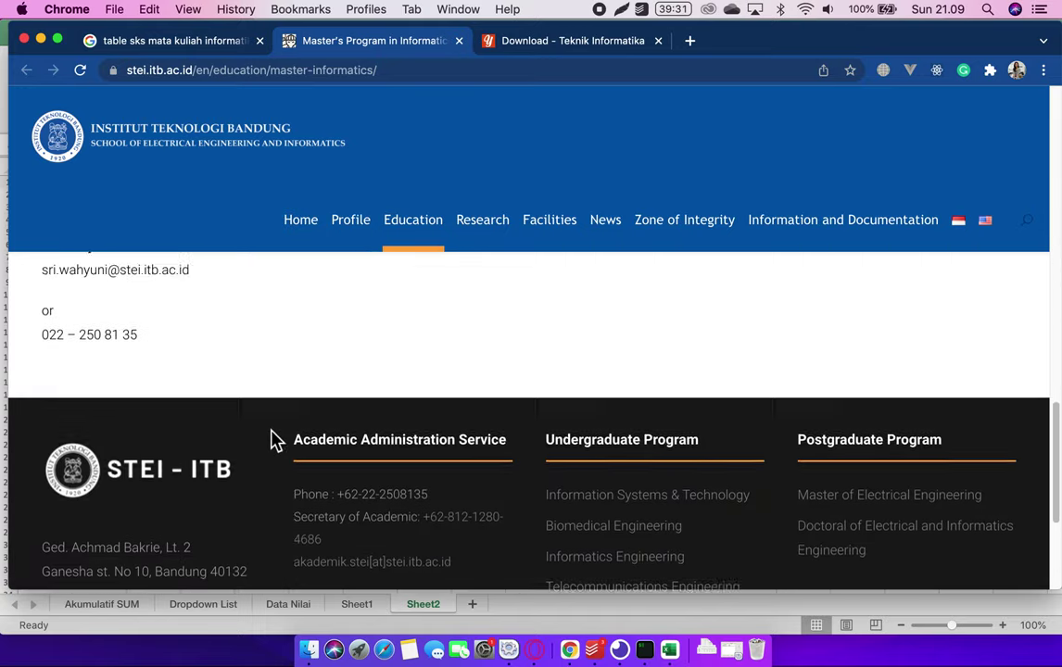
scroll(274, 441, "up", 10)
scroll(273, 438, "up", 5)
scroll(273, 439, "down", 1)
scroll(278, 445, "down", 1)
scroll(269, 464, "down", 1)
scroll(259, 484, "down", 2)
scroll(252, 515, "down", 1)
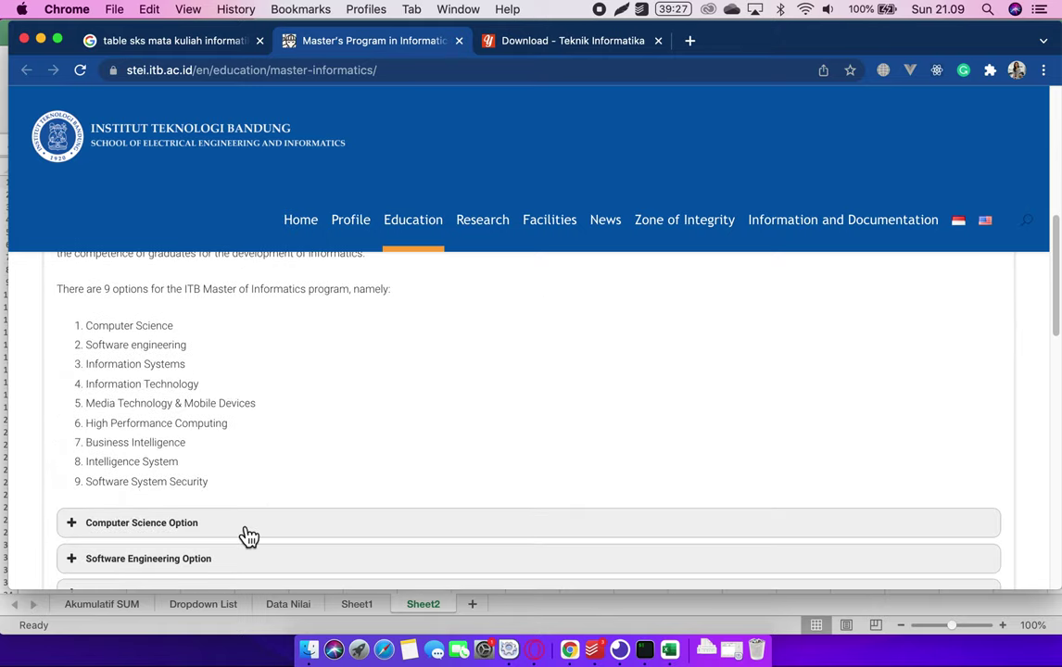
left_click(248, 528)
scroll(248, 538, "down", 3)
scroll(248, 538, "down", 1)
scroll(248, 538, "down", 1)
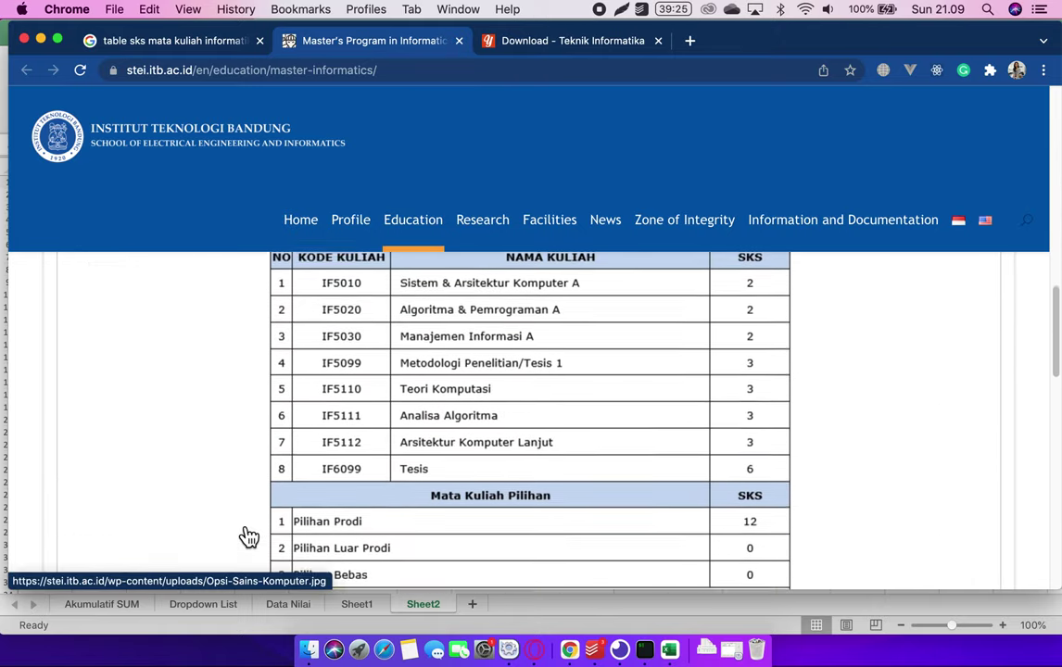
- Save the Computer Science table image to Downloads as Opsi-Sains-Komputer.jpeg and return to Excel
left_click(455, 428)
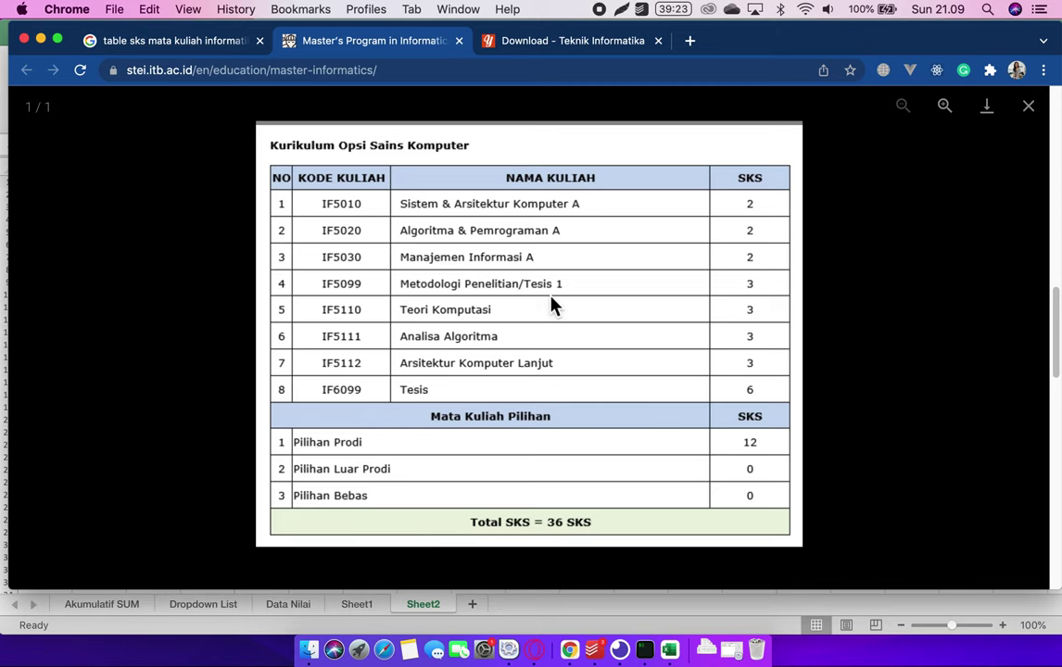
right_click(552, 300)
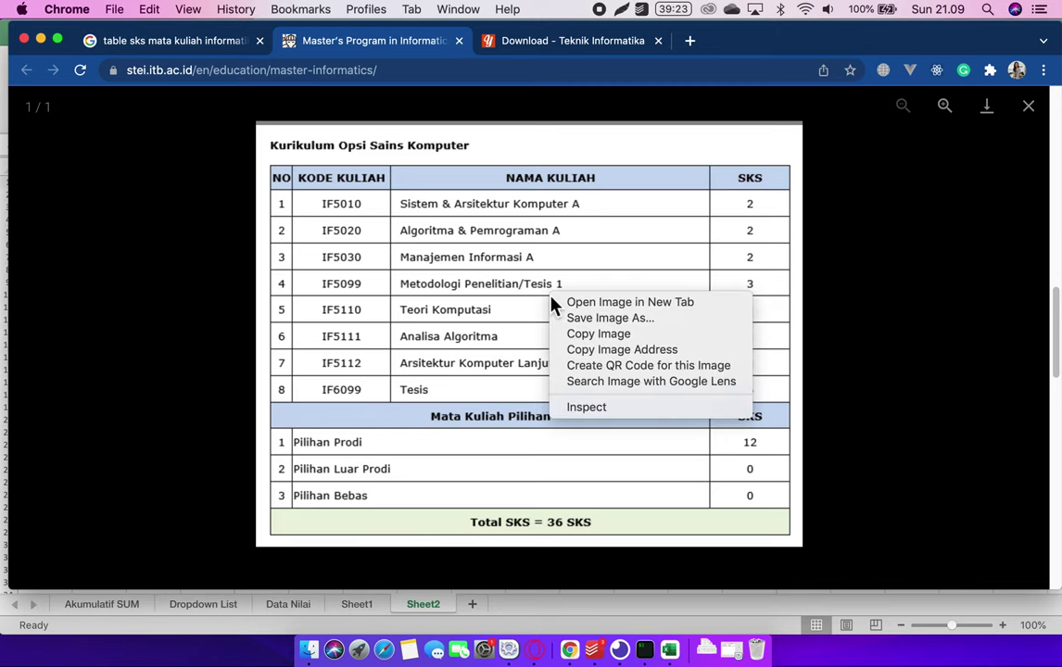
left_click(608, 320)
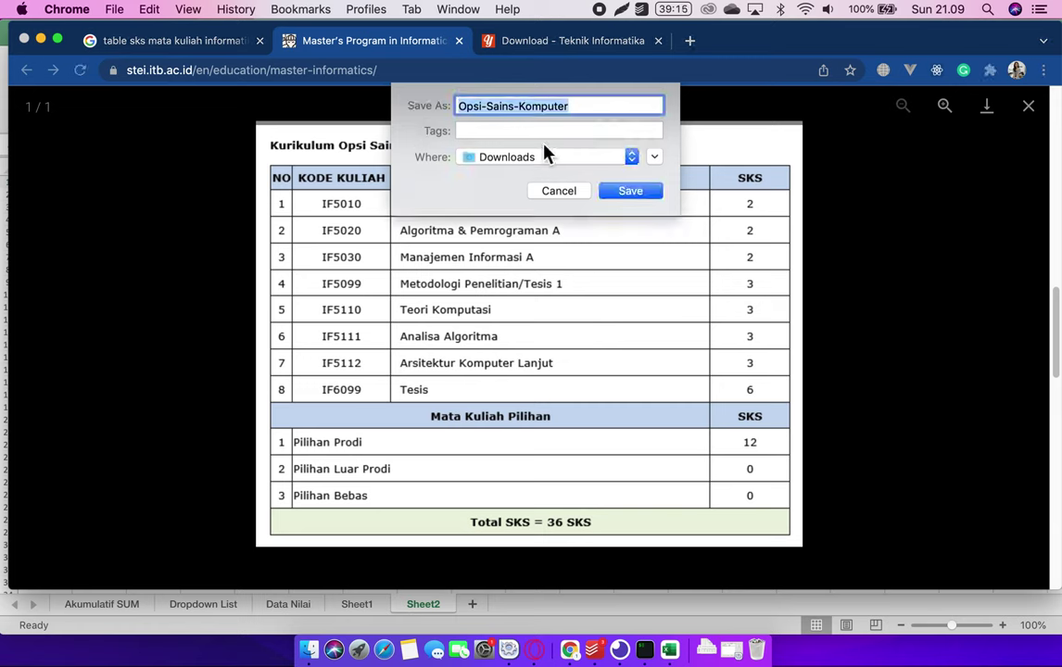
key("Return")
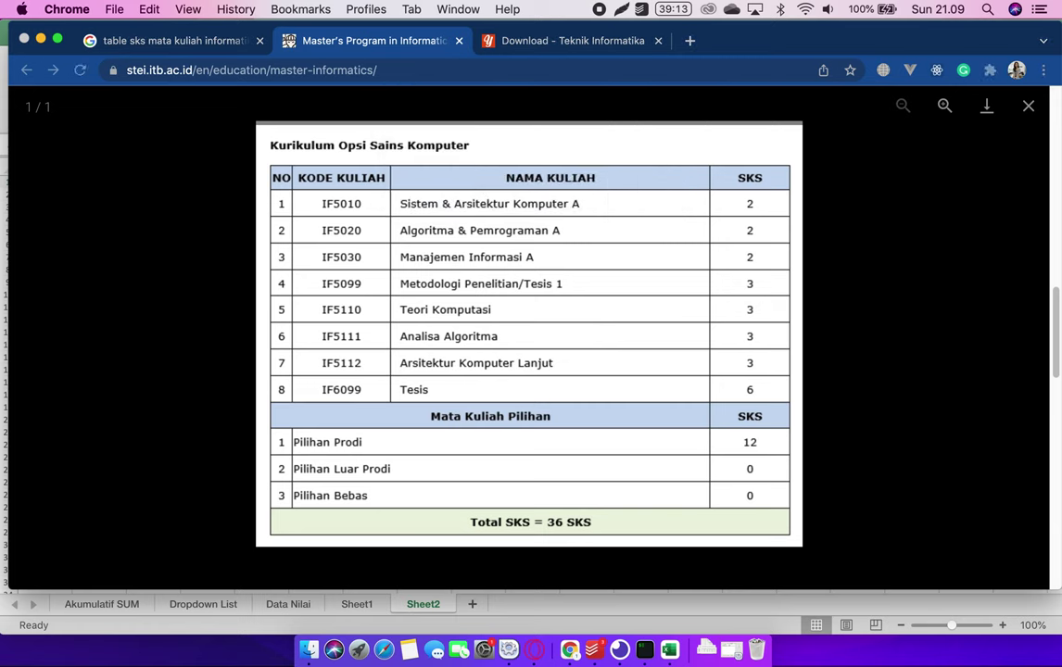
left_click(672, 651)
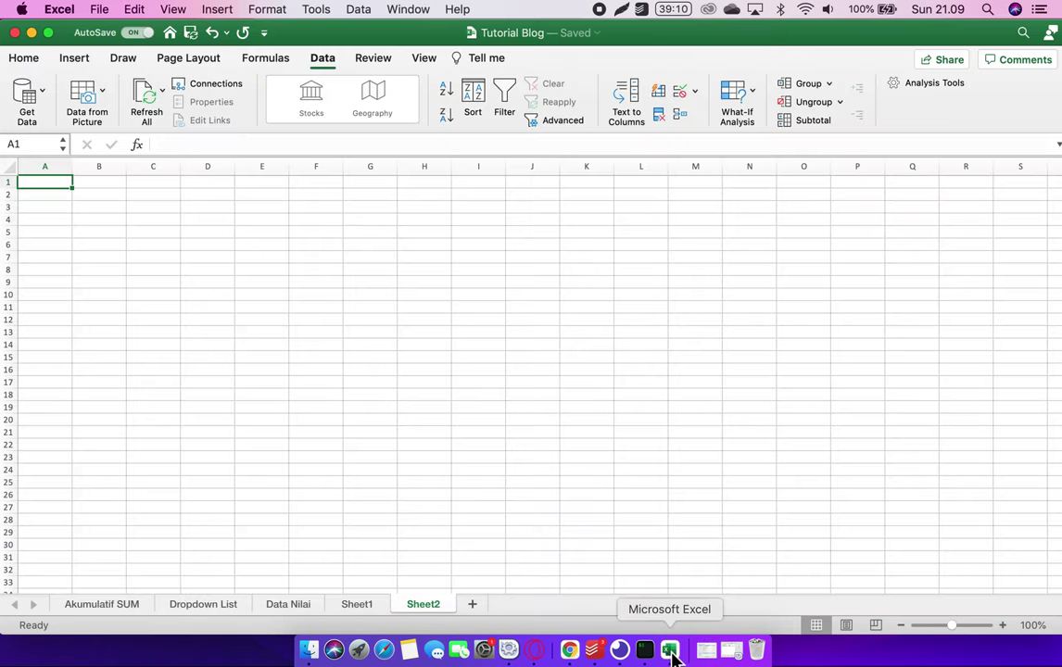
- Import table data from the picture Opsi-Sains-Komputer.jpeg in the Downloads folder
left_click(87, 100)
left_click(121, 118)
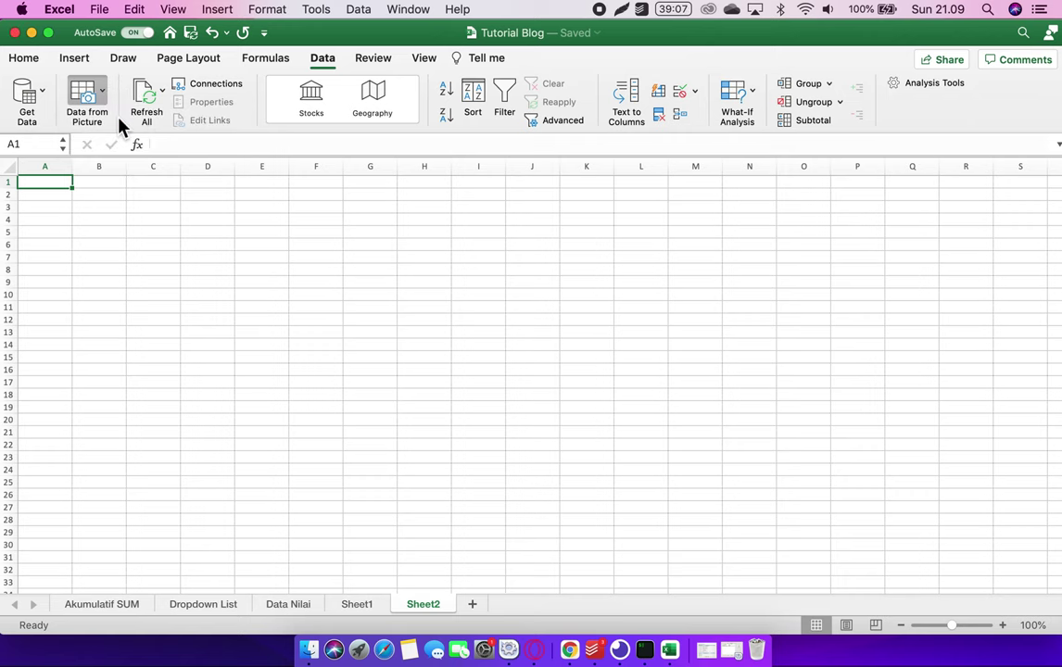
scroll(422, 260, "down", 2)
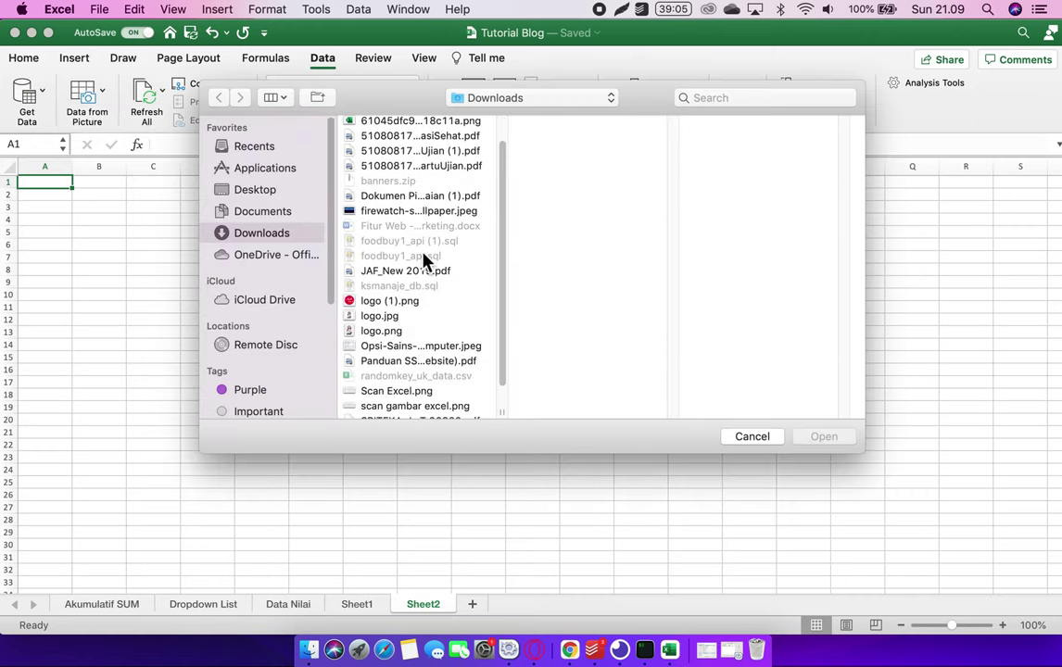
left_click(455, 347)
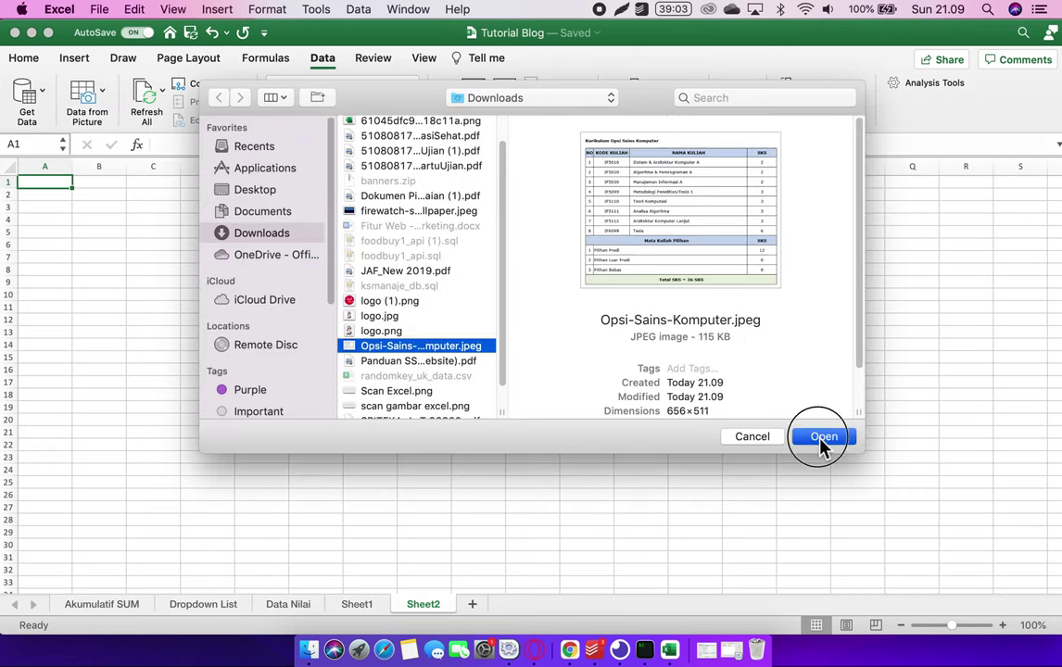
left_click(823, 439)
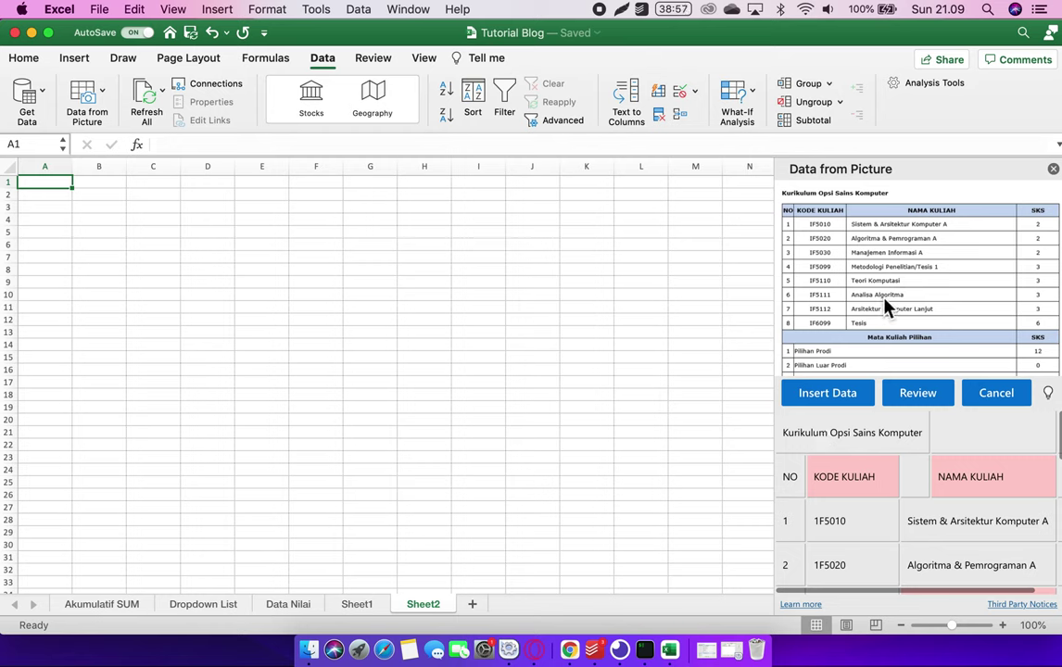
- Review the extracted cells, leave the cell beside Mata Kuliah Pilihan unchanged, and accept KODE KULIAH
scroll(884, 510, "down", 3)
scroll(883, 512, "down", 2)
scroll(883, 513, "down", 4)
scroll(883, 513, "down", 3)
scroll(883, 513, "up", 1)
scroll(884, 513, "up", 1)
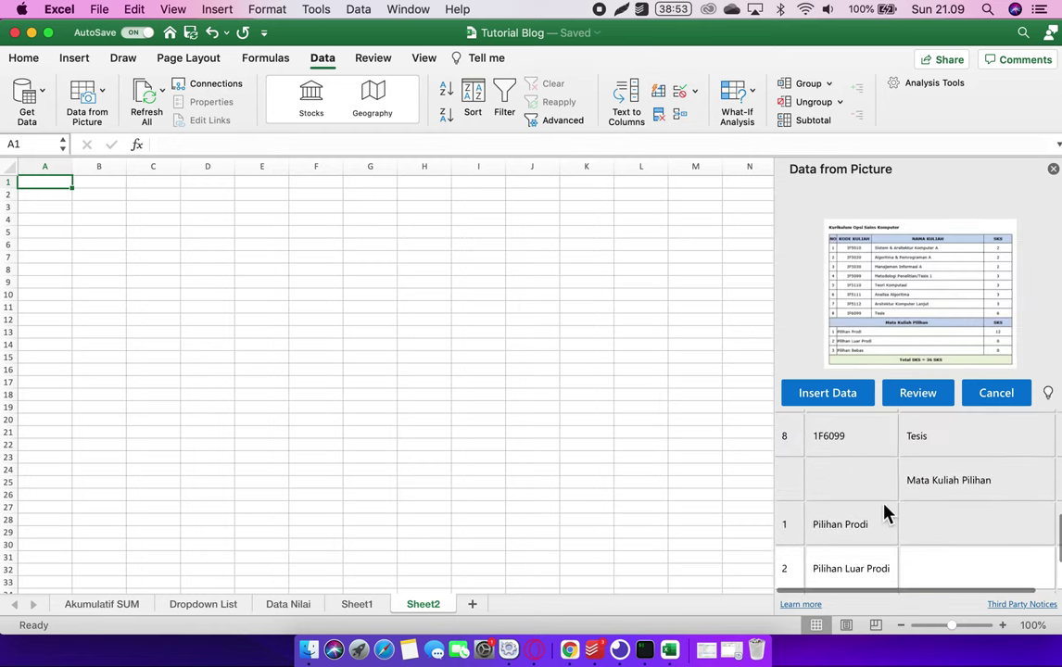
left_click(855, 478)
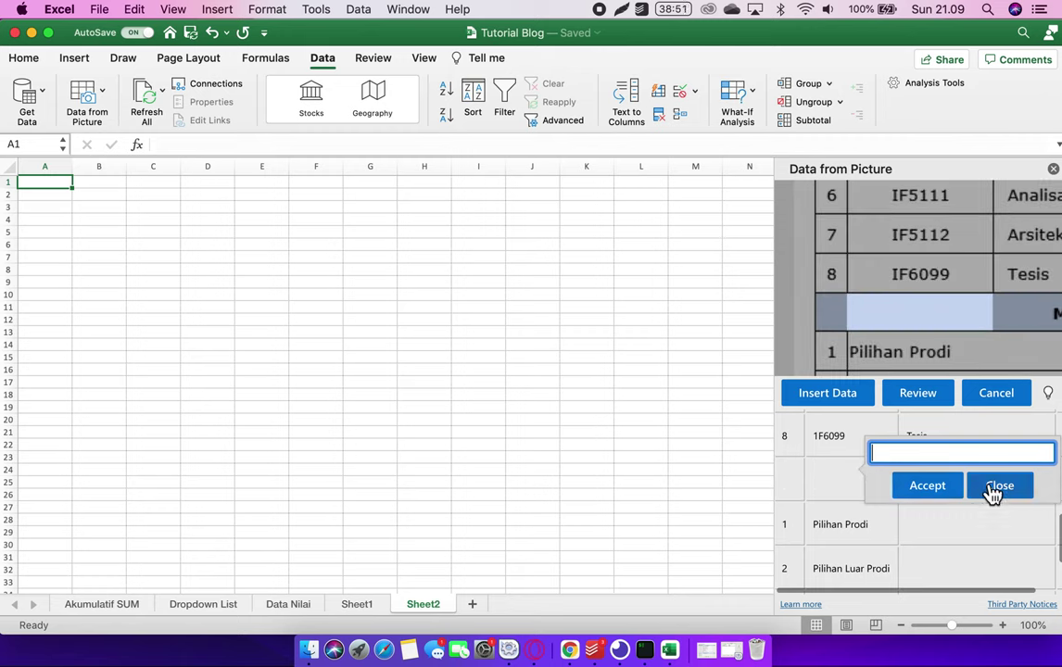
left_click(994, 494)
scroll(942, 524, "right", 1)
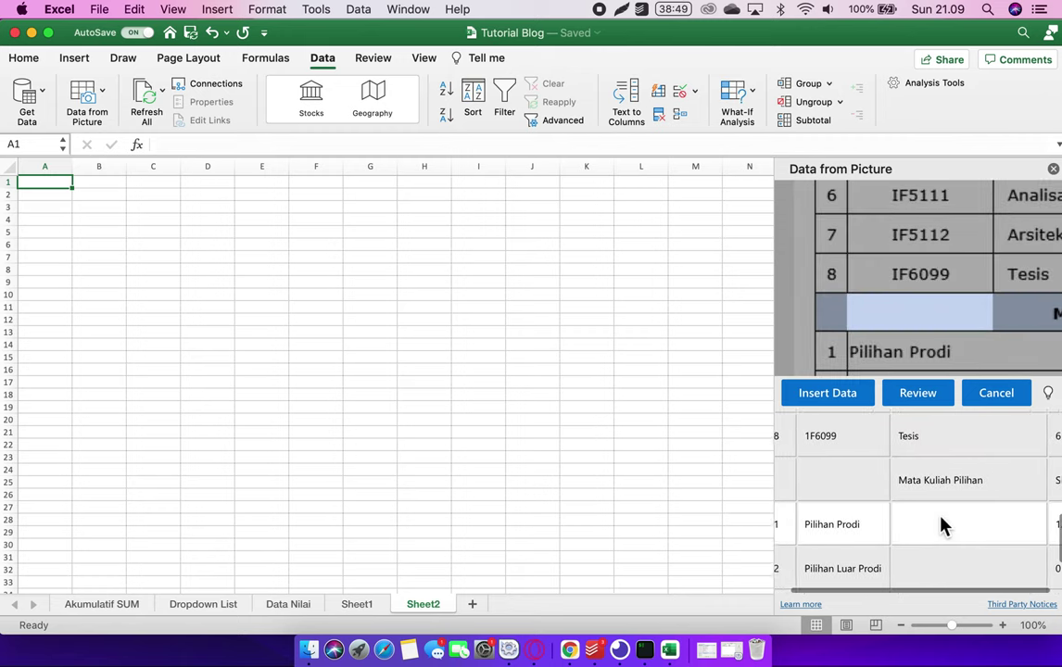
scroll(941, 522, "left", 1)
scroll(941, 522, "up", 5)
scroll(941, 522, "up", 2)
scroll(941, 522, "down", 2)
scroll(942, 524, "up", 2)
left_click(863, 477)
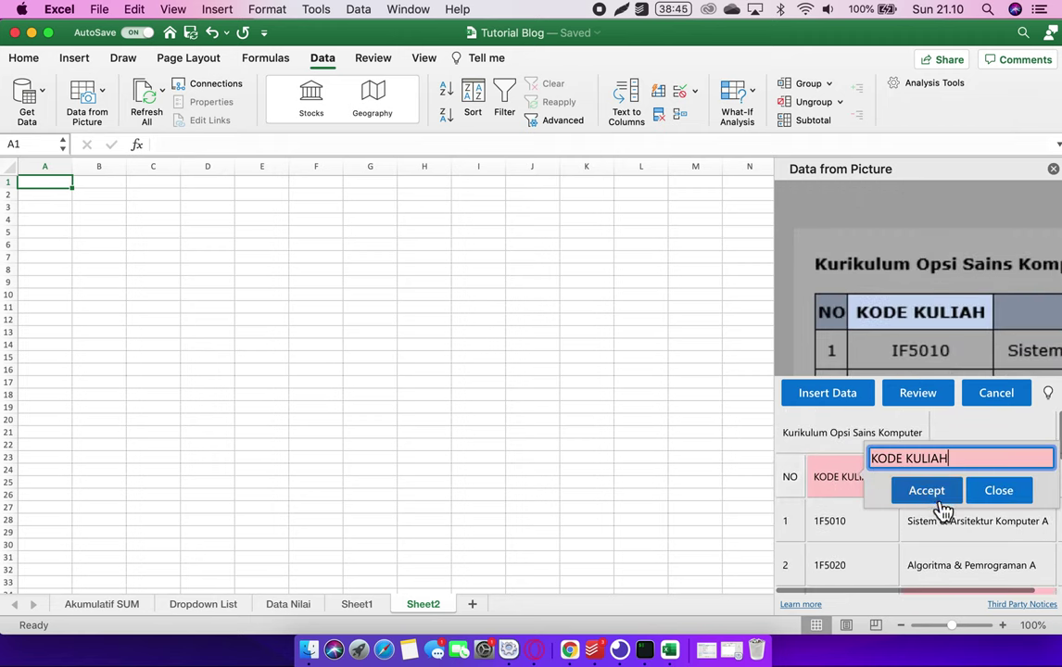
left_click(942, 502)
- Accept the NAMA KULIAH header and the Manajemen Informasi A entry
left_click(972, 474)
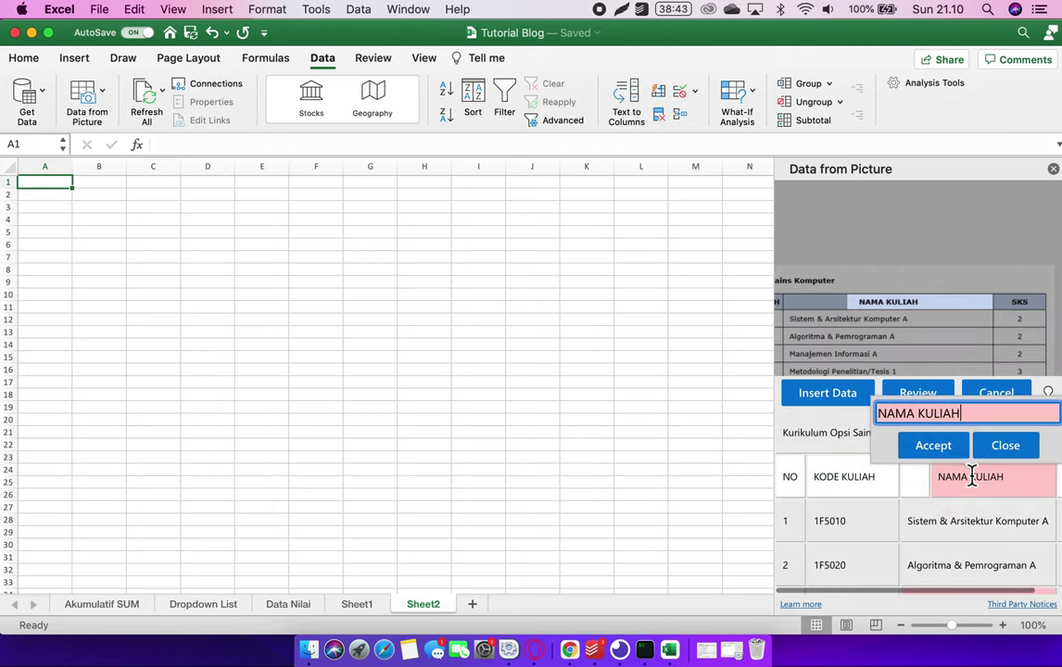
left_click(924, 446)
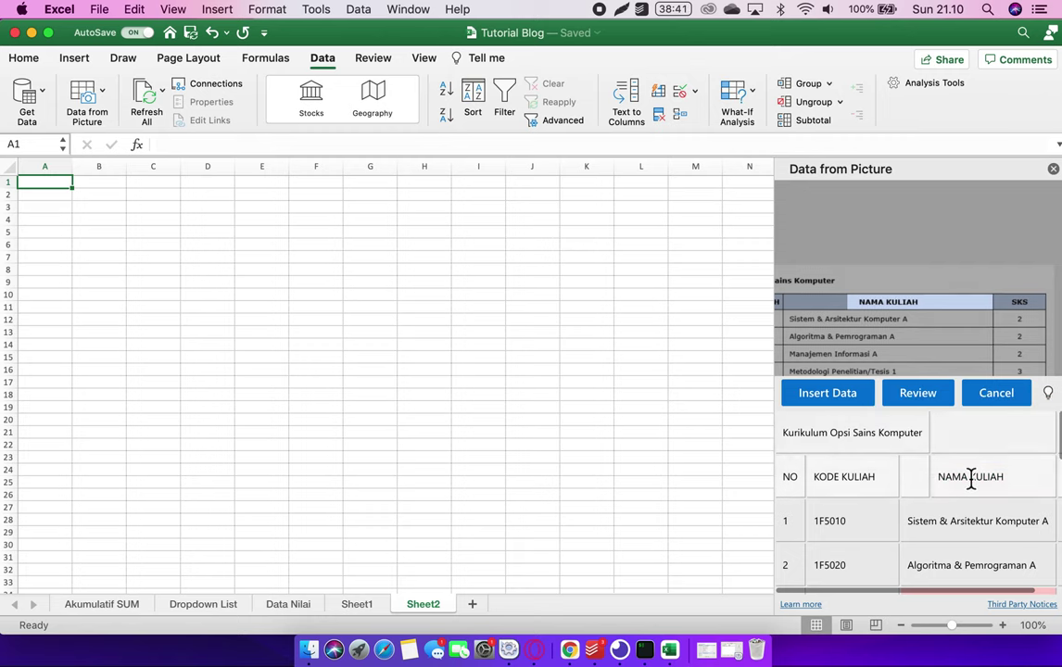
scroll(972, 477, "right", 1)
scroll(969, 481, "down", 4)
scroll(970, 476, "down", 1)
scroll(965, 446, "up", 1)
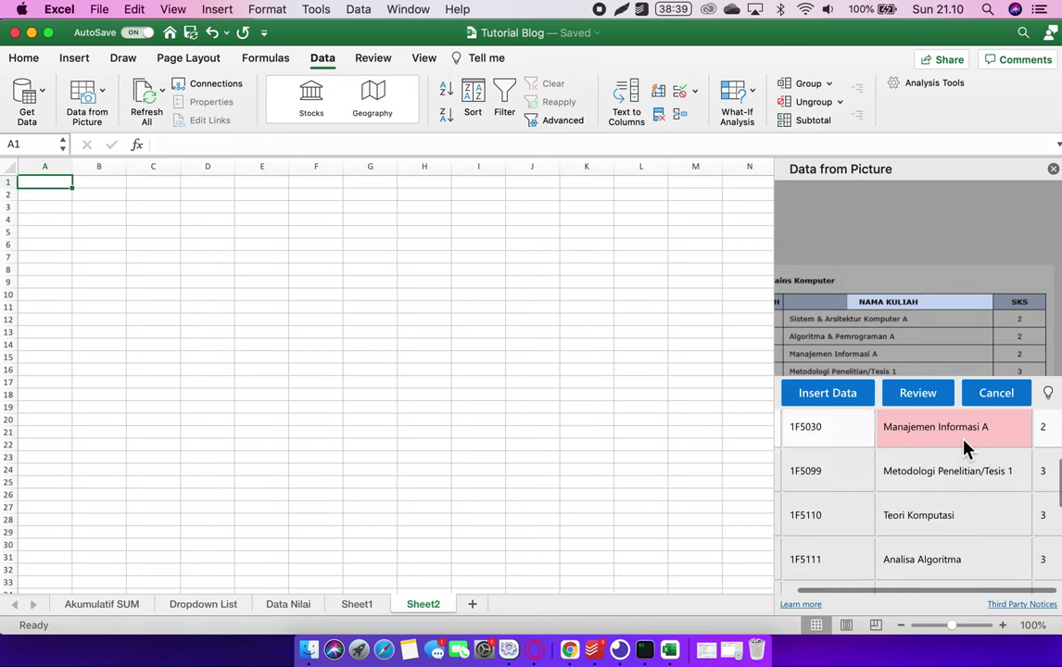
left_click(951, 427)
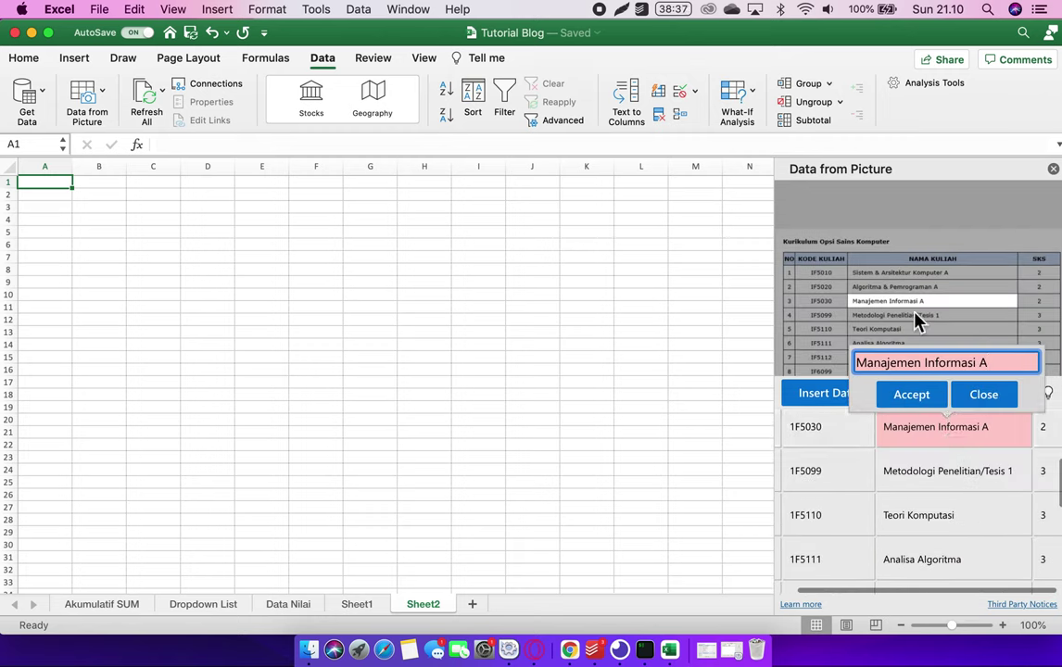
left_click(906, 394)
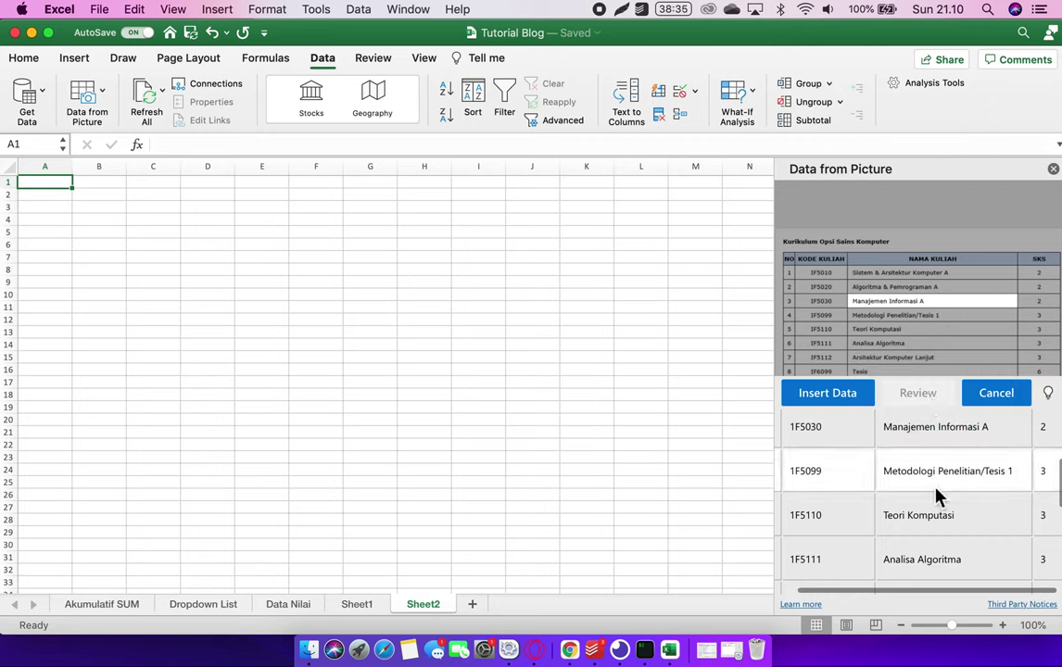
- Insert the extracted curriculum table into Sheet2 at A1:E15
scroll(936, 498, "down", 5)
scroll(936, 496, "left", 2)
scroll(937, 496, "up", 1)
scroll(936, 496, "right", 2)
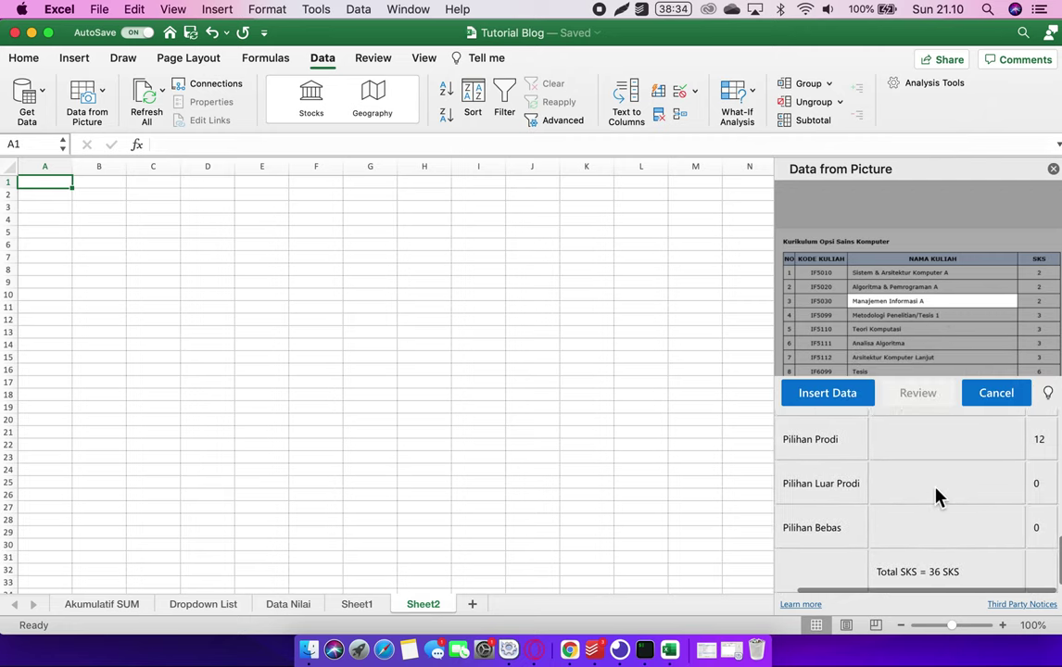
left_click(828, 393)
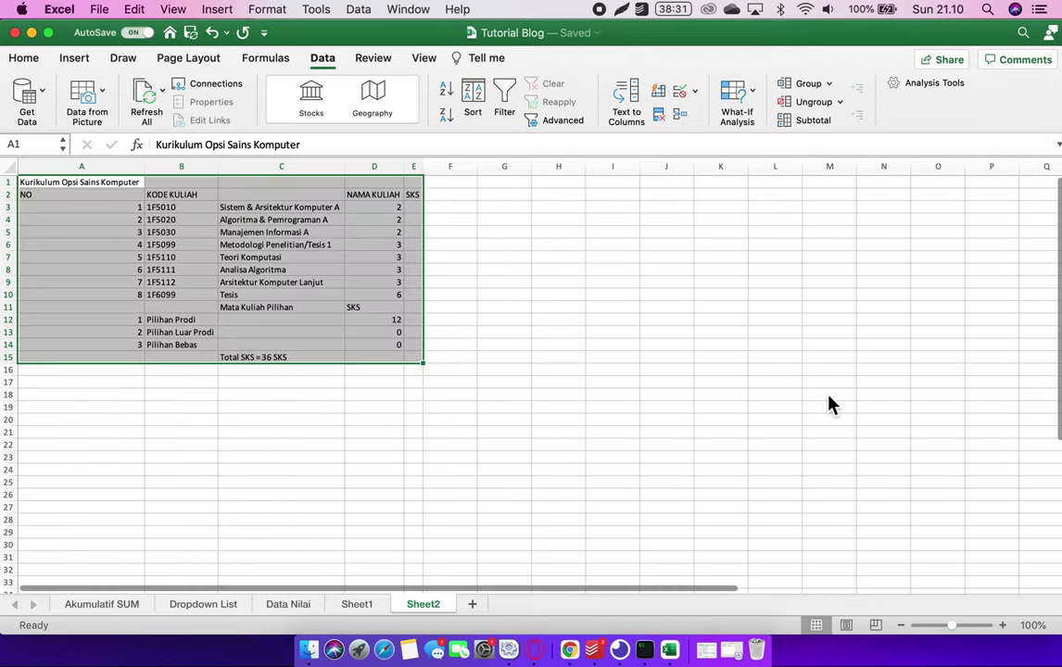
left_click(460, 460)
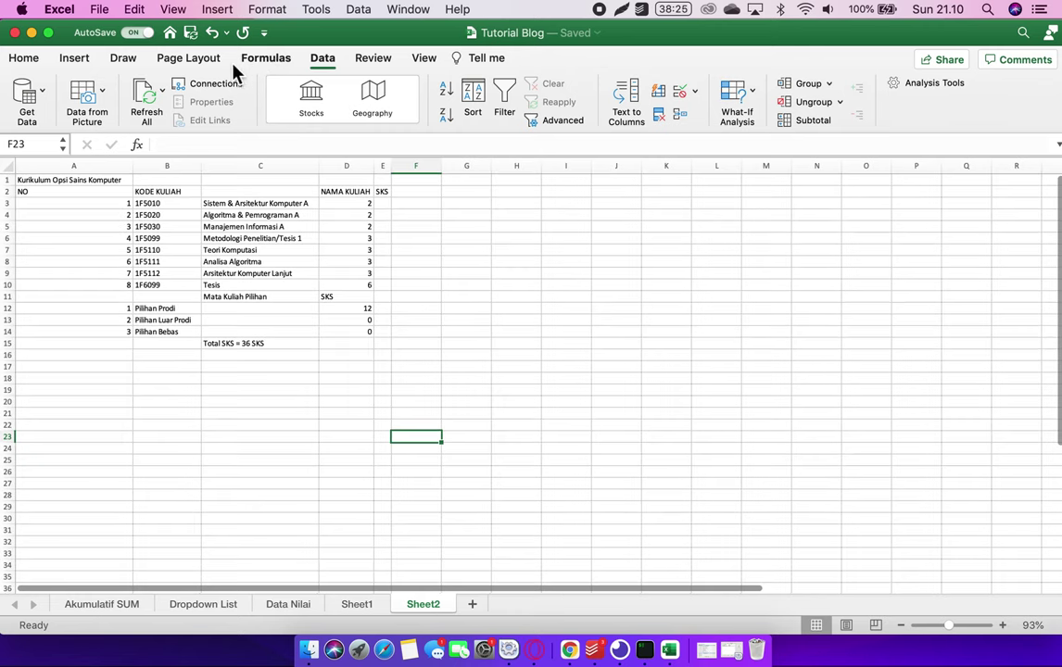
left_click(82, 67)
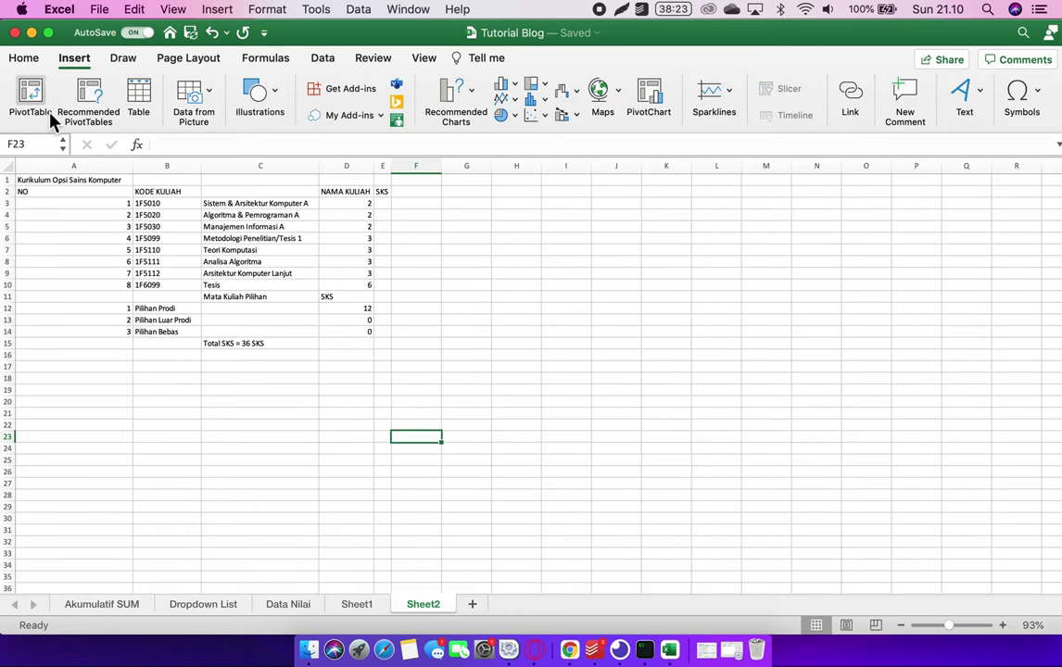
left_click(196, 99)
left_click(228, 115)
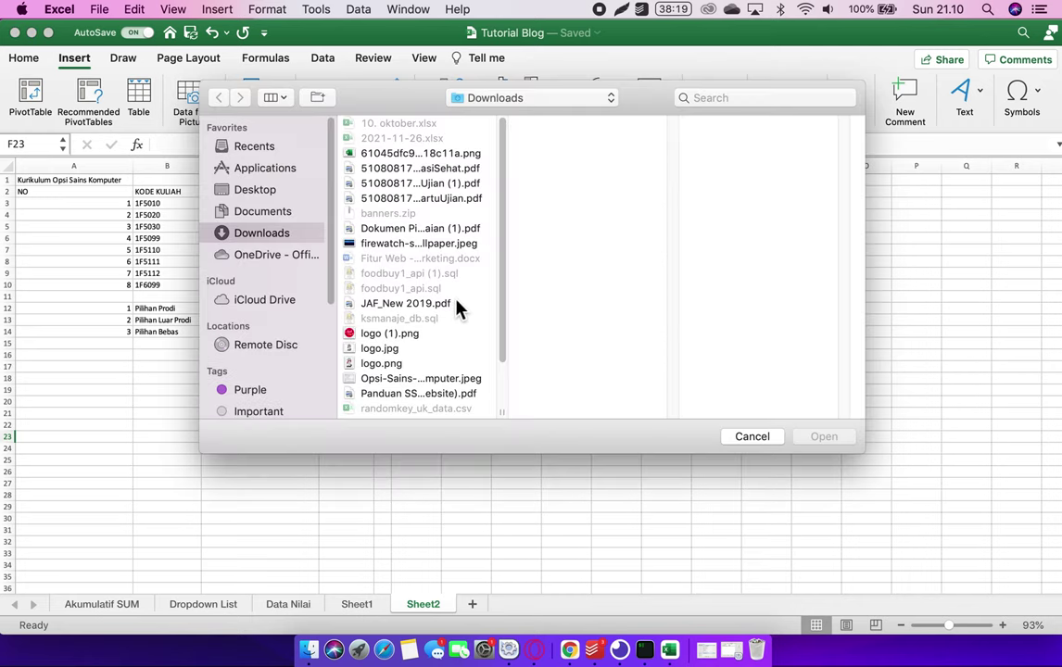
left_click(385, 380)
left_click(823, 438)
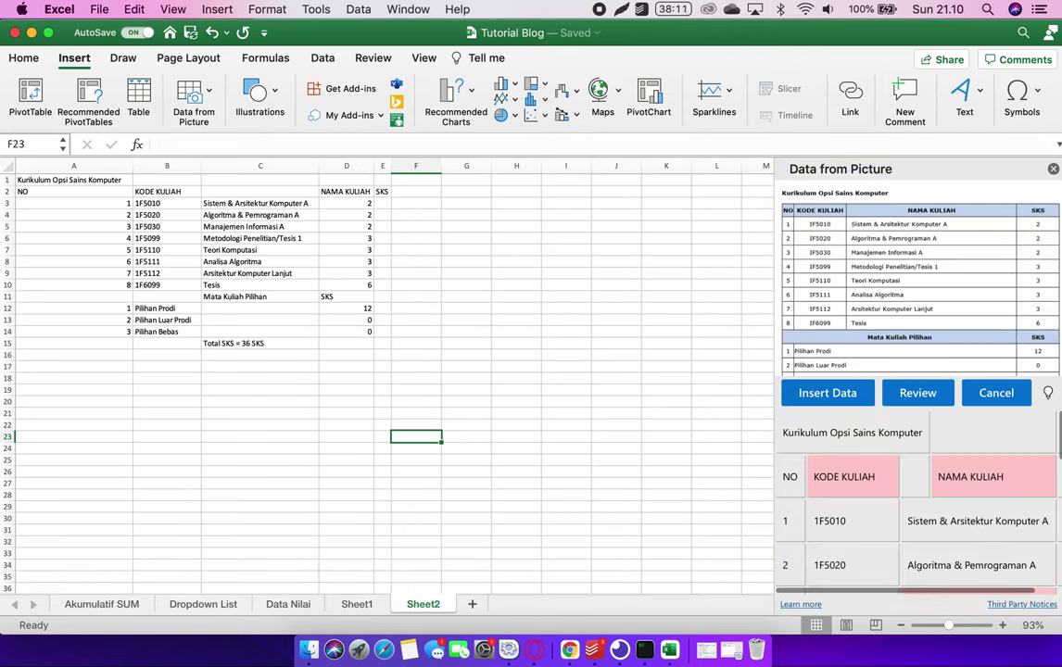
left_click(1053, 170)
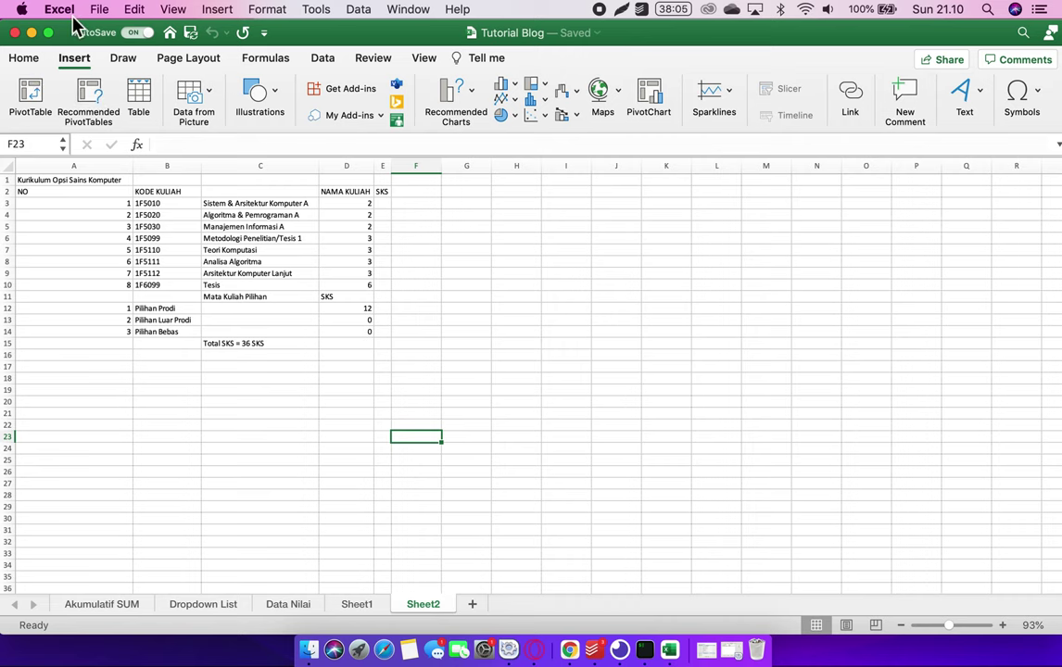
- Open Downloads in Finder and drag Opsi-Sains-Komputer.jpeg onto the Excel sheet
left_click(308, 650)
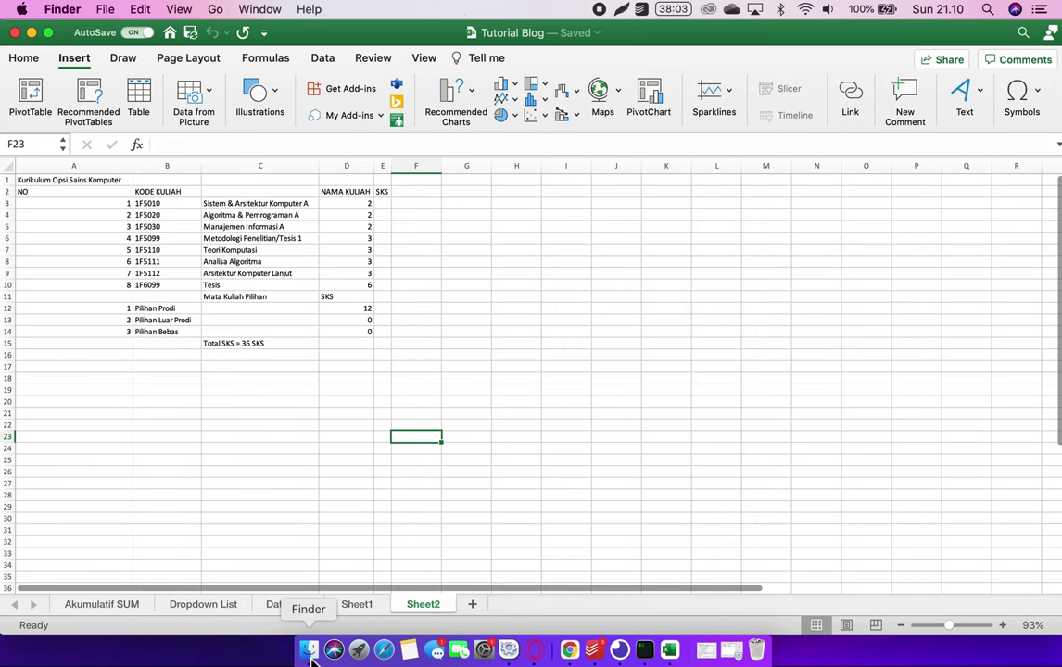
left_click(308, 650)
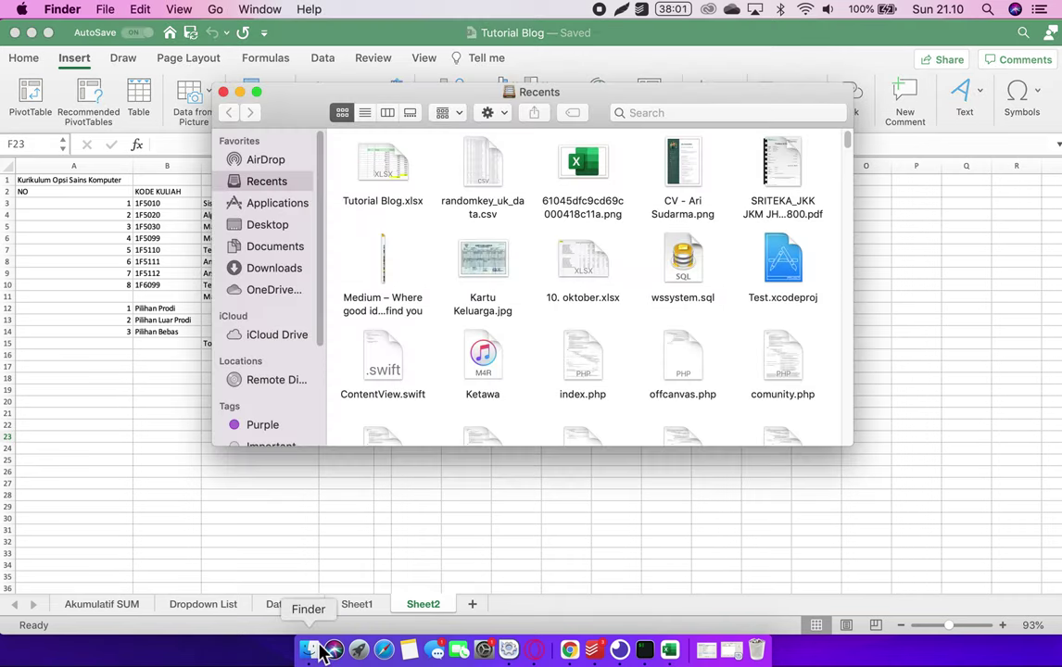
left_click(274, 268)
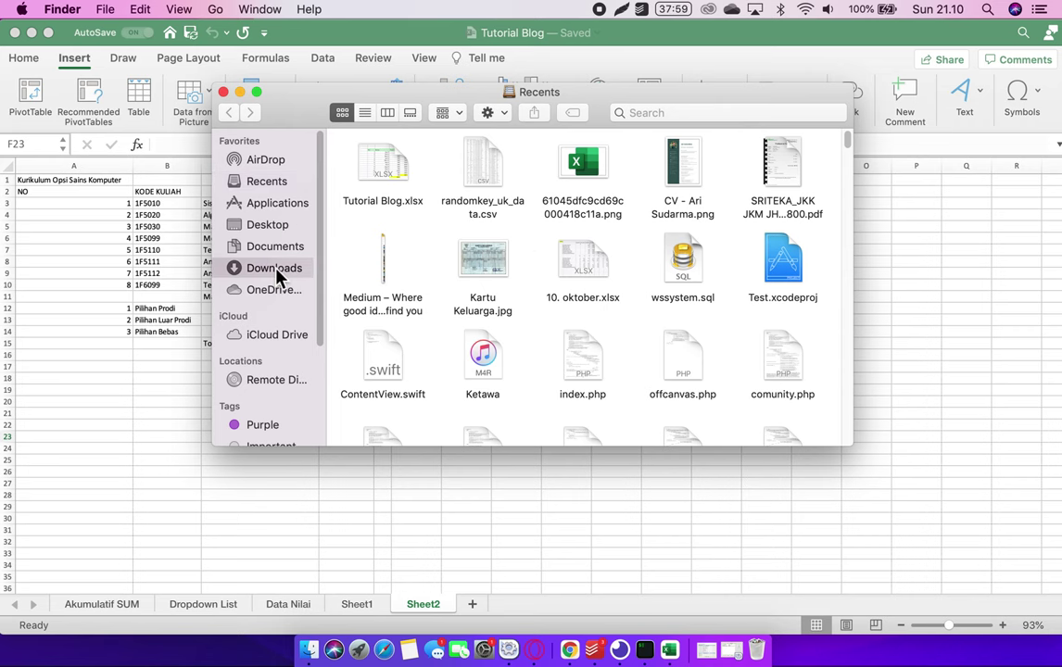
left_click_drag(486, 108, 546, 271)
left_click_drag(542, 320, 612, 219)
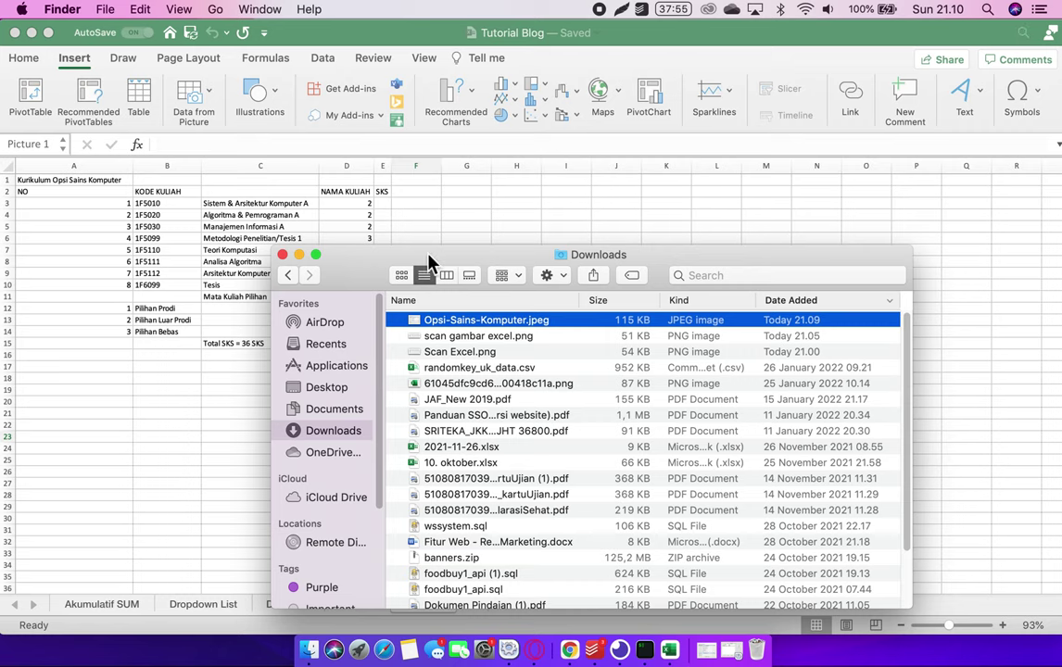
left_click(283, 255)
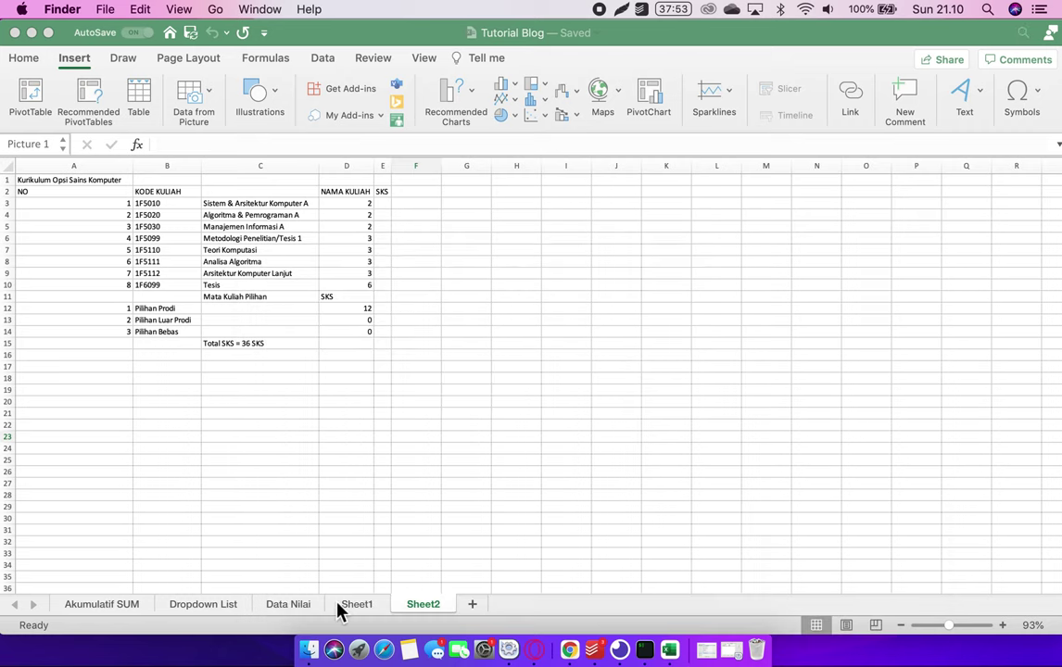
- In a new Finder window moved off the table, drag Opsi-Sains-Komputer.jpeg from Downloads onto Sheet2
left_click(308, 652)
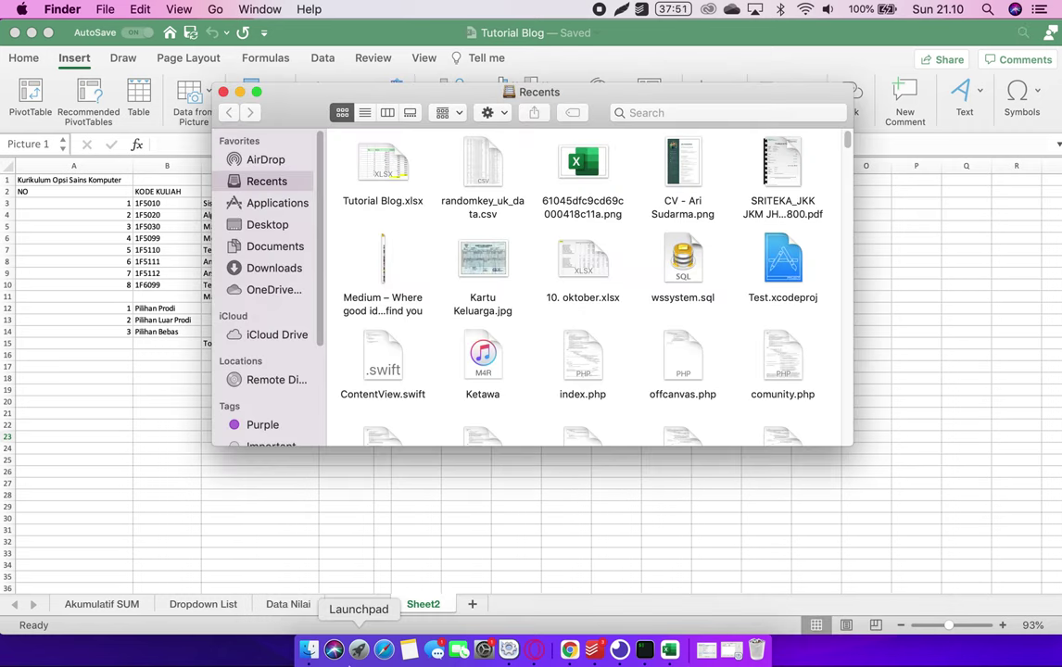
left_click_drag(486, 95, 875, 282)
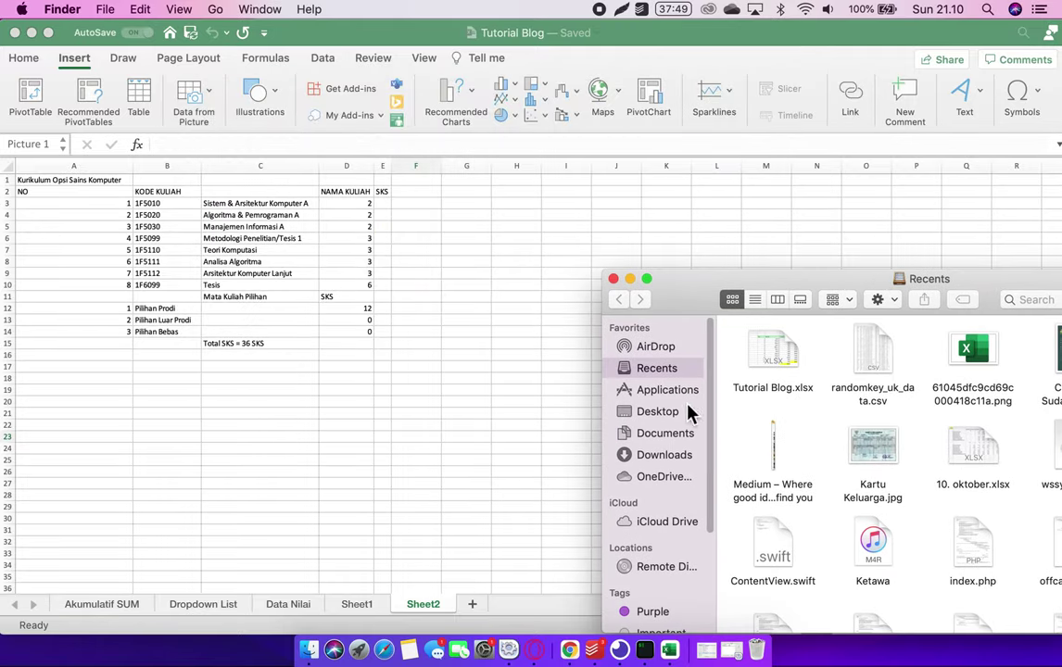
left_click(679, 464)
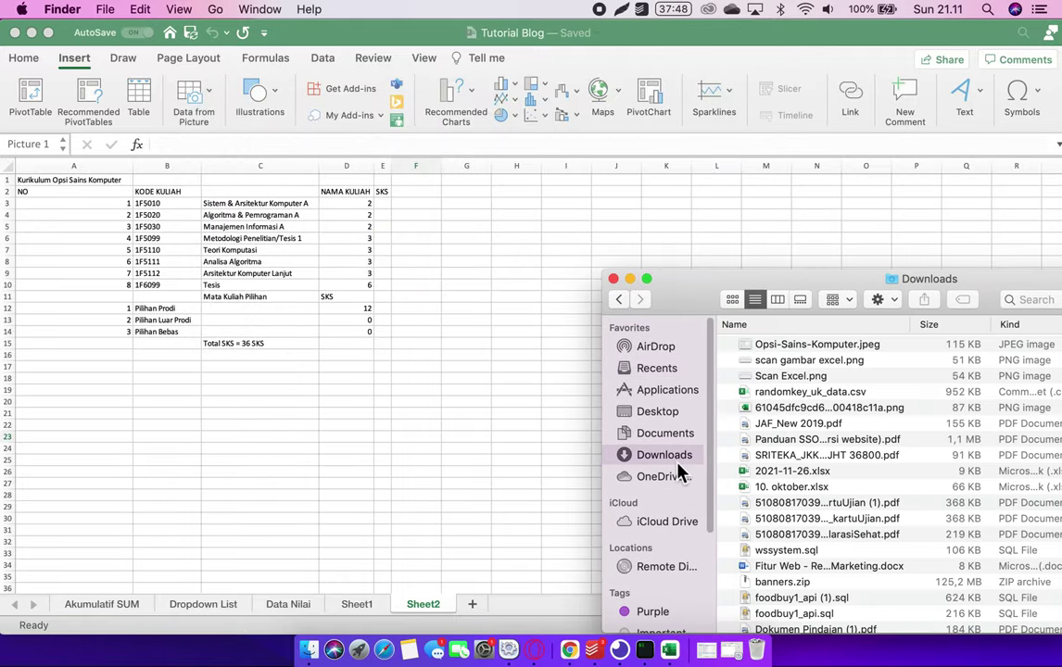
left_click(818, 346)
left_click_drag(881, 358, 426, 425)
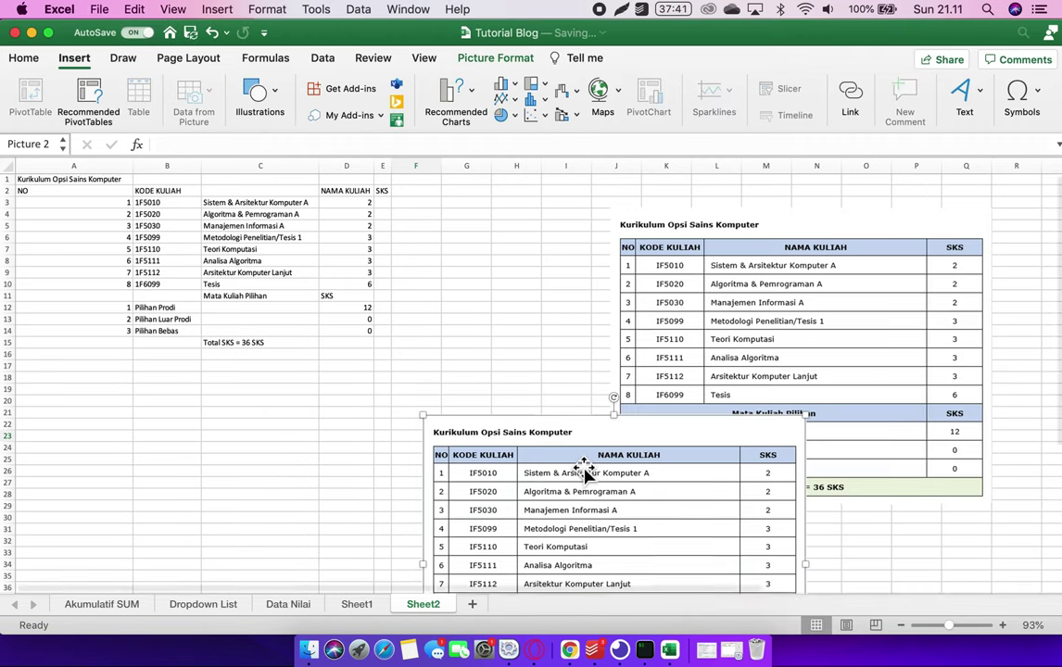
- Delete the duplicate table picture and move the remaining picture up and left beside the data
scroll(584, 472, "down", 3)
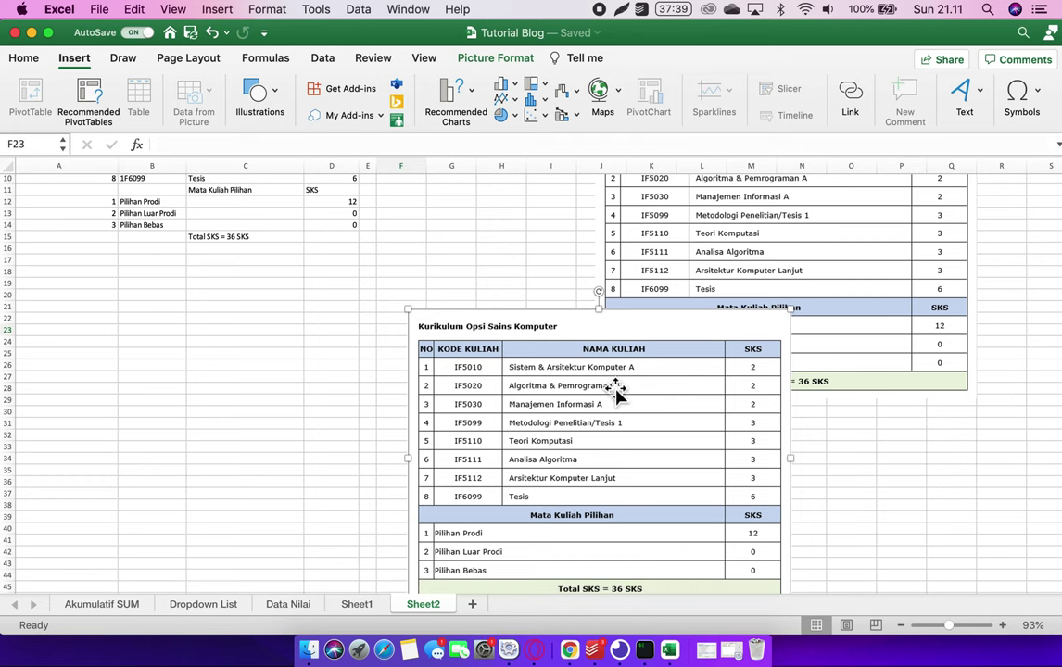
key("Delete")
left_click(607, 379)
scroll(686, 335, "up", 3)
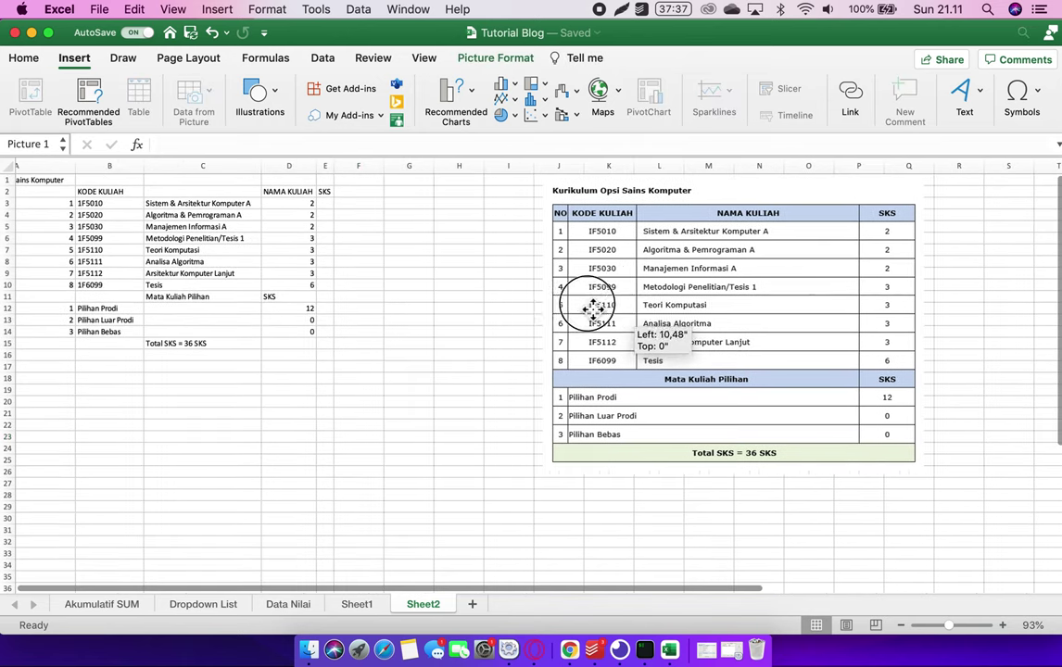
left_click_drag(612, 312, 466, 275)
- Select the Mata Kuliah Pilihan row A11:C11
scroll(257, 308, "left", 3)
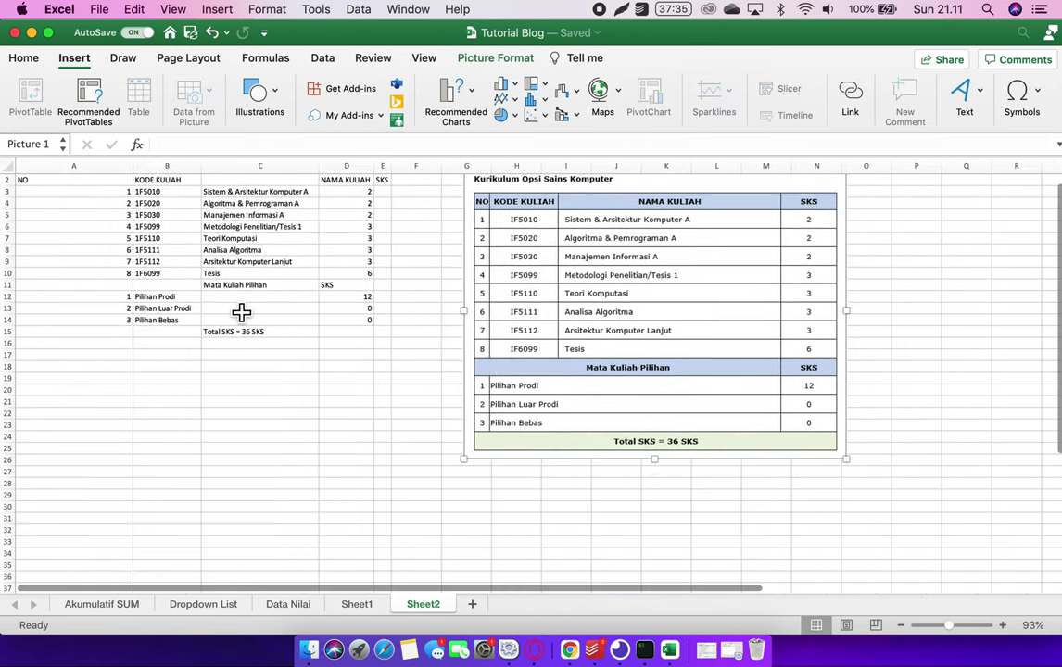
scroll(245, 312, "down", 1)
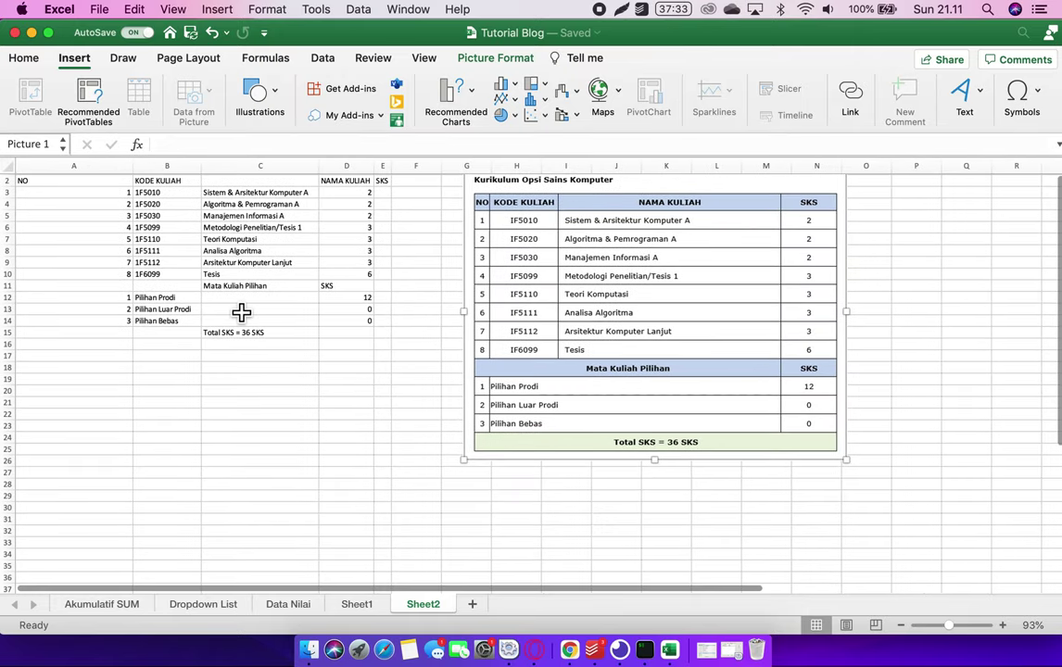
scroll(241, 313, "up", 1)
scroll(241, 312, "right", 1)
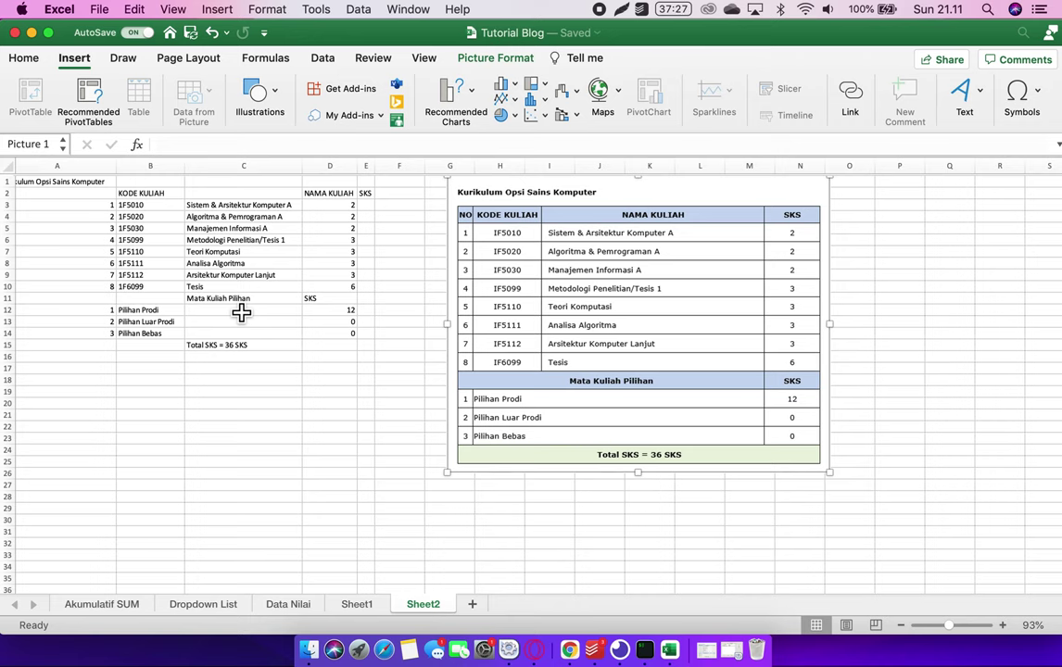
scroll(261, 335, "down", 2)
scroll(260, 335, "left", 1)
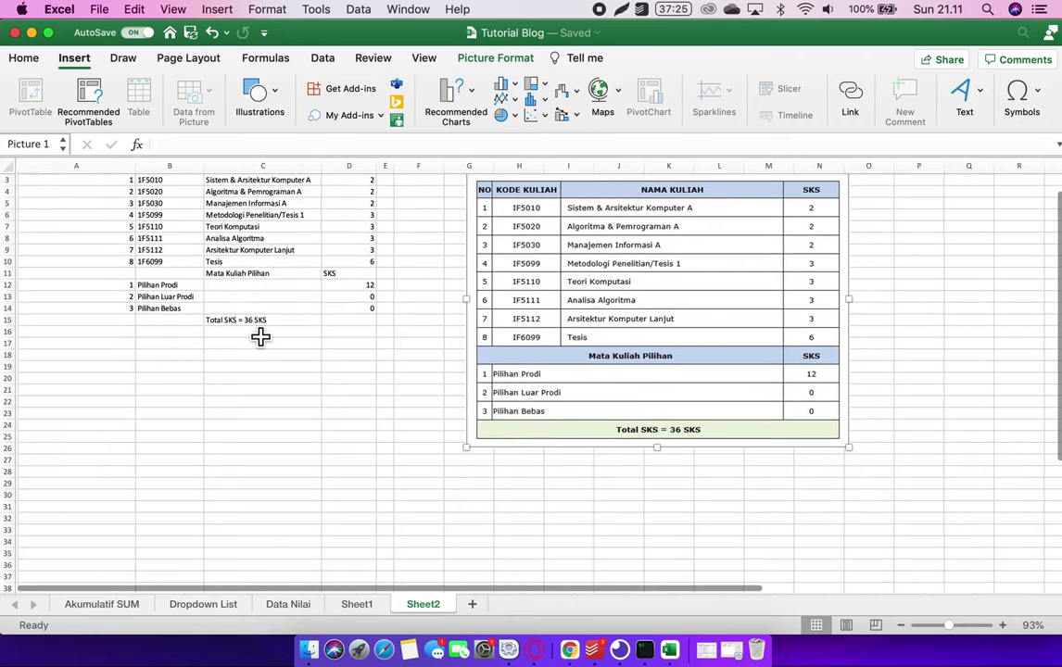
scroll(173, 324, "up", 2)
scroll(174, 325, "right", 1)
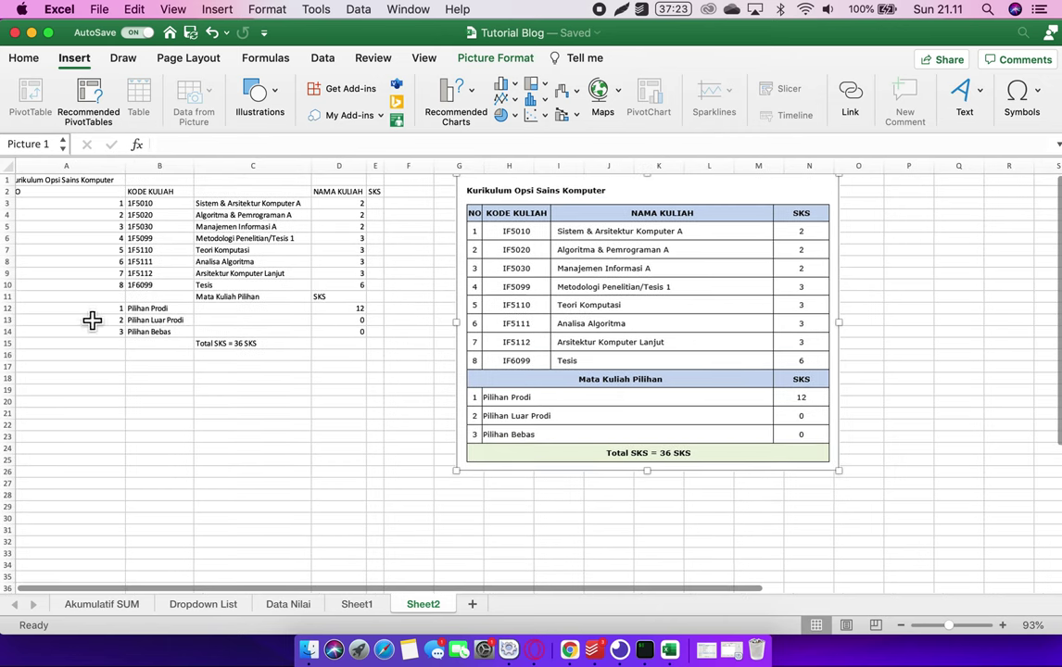
scroll(93, 306, "left", 1)
left_click_drag(92, 297, 240, 299)
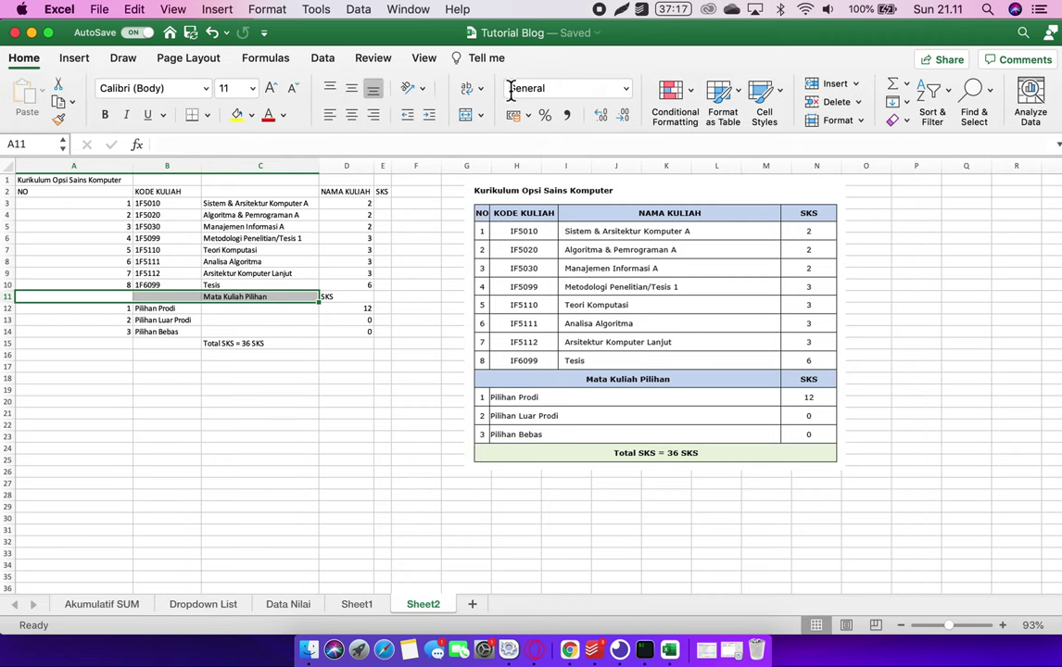
- Merge and centre Mata Kuliah Pilihan across A11:C11 and centre SKS in D11
left_click(468, 118)
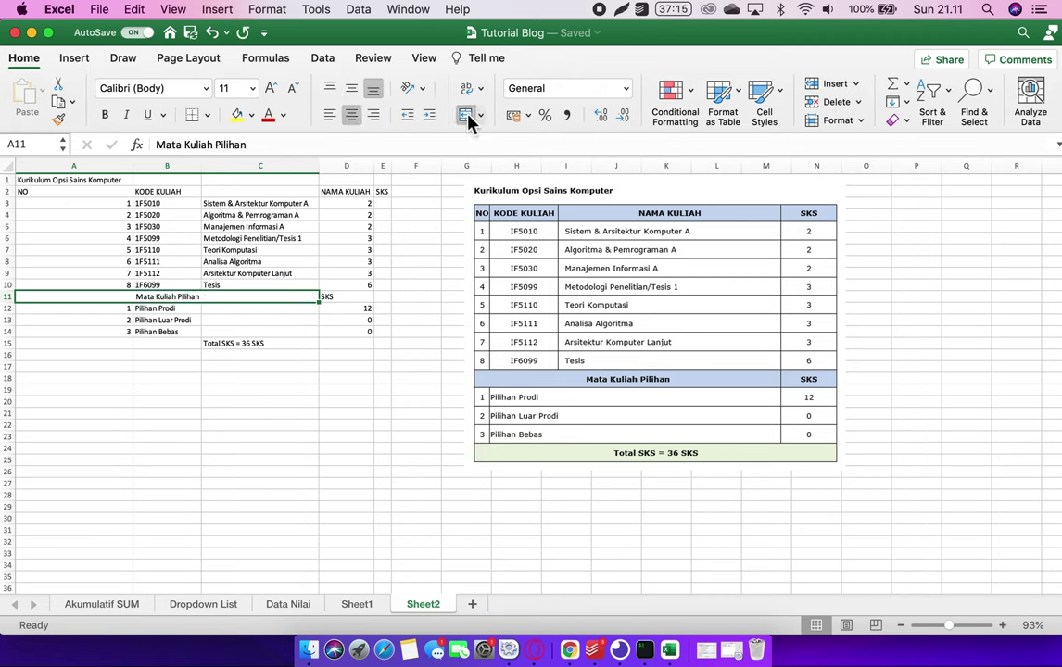
left_click(371, 303)
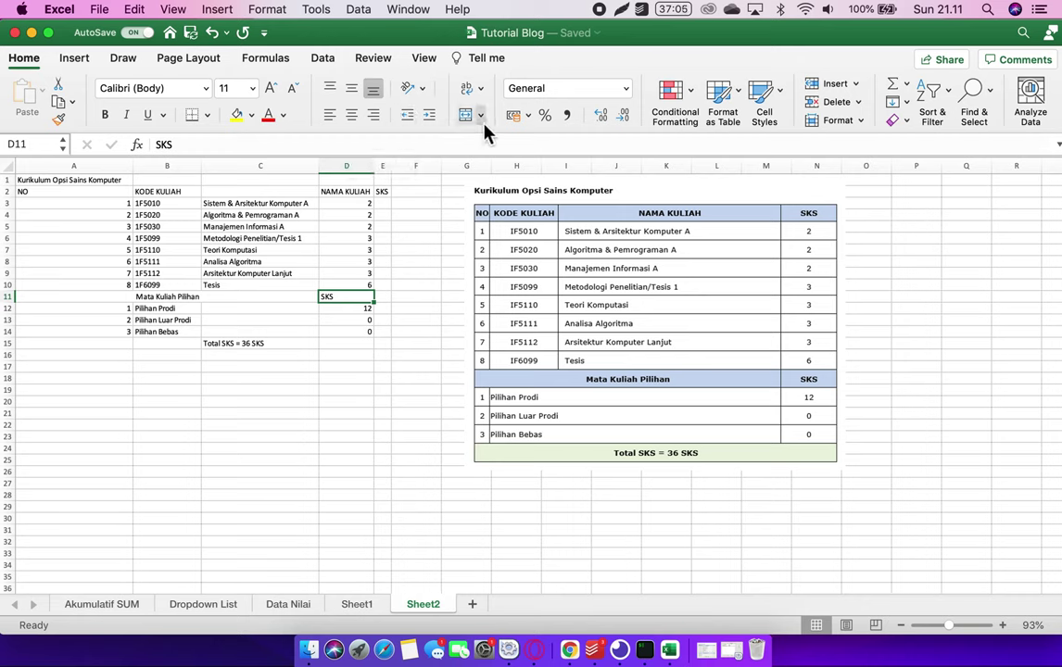
left_click(351, 115)
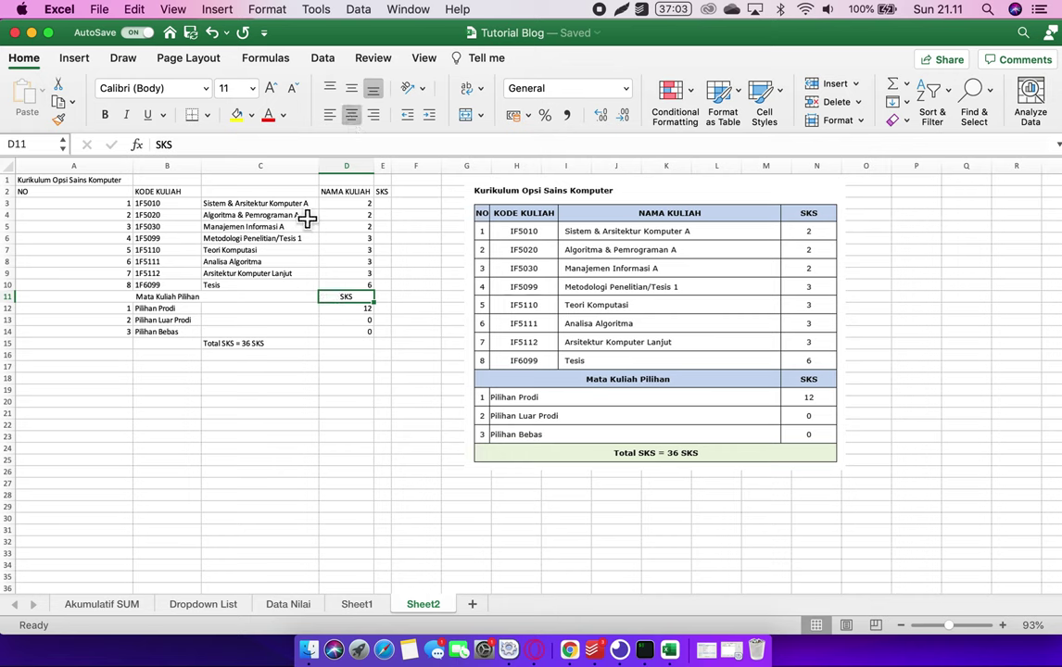
- Move NAMA KULIAH from D2 into C2 and copy SKS from E2 into D2
left_click(345, 191)
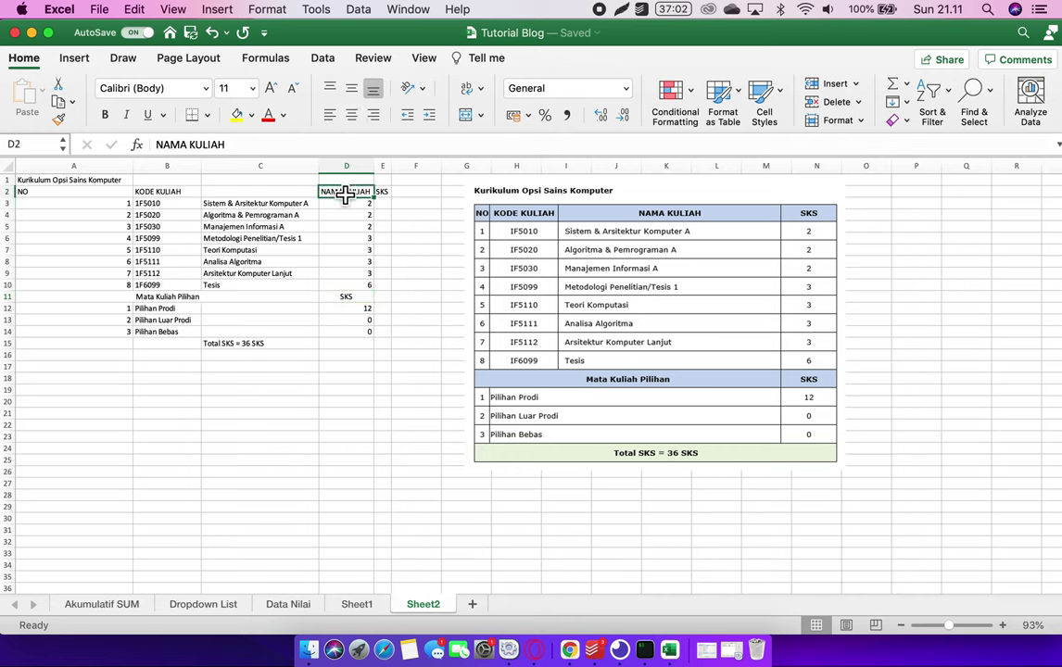
left_click(281, 146)
triple_click(281, 146)
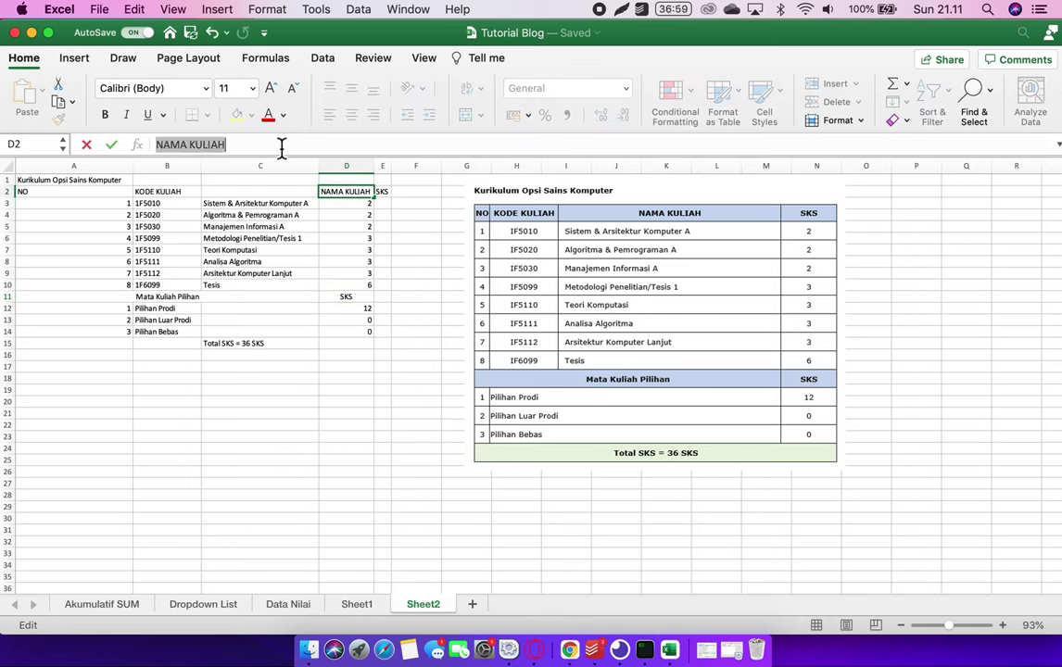
key("ctrl+x")
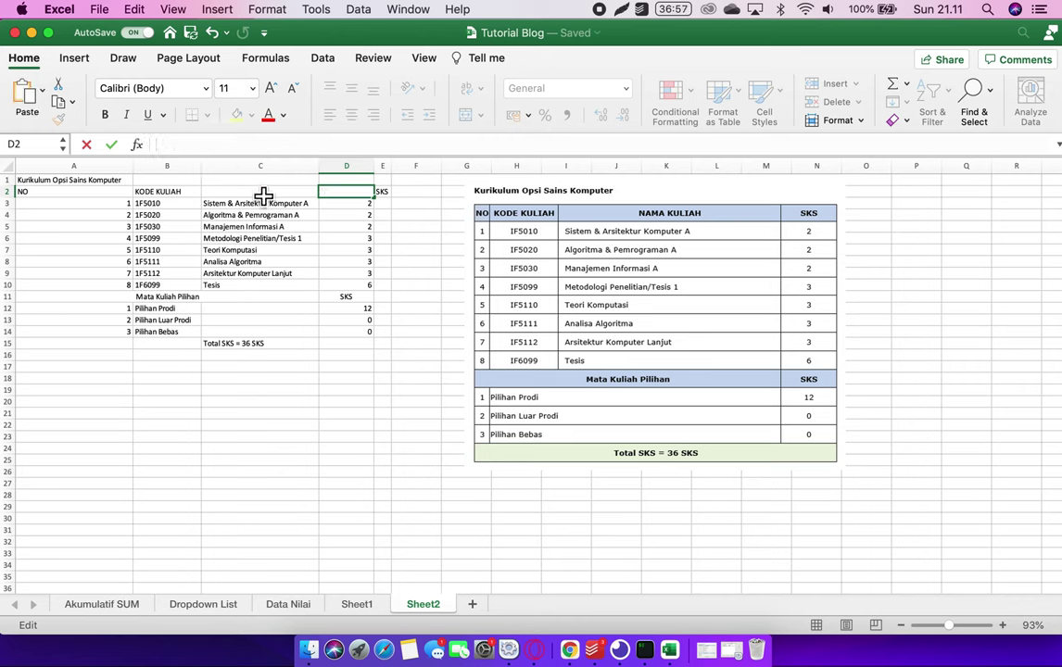
left_click(267, 192)
left_click(224, 145)
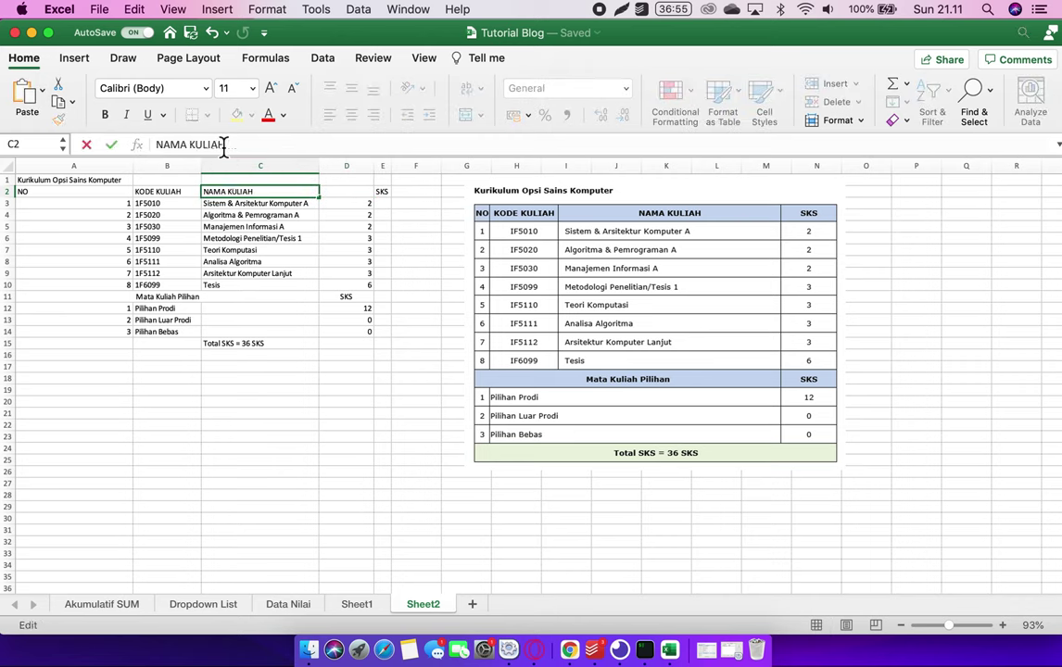
key("Return")
left_click(384, 192)
key("super+c")
left_click(344, 193)
key("super+v")
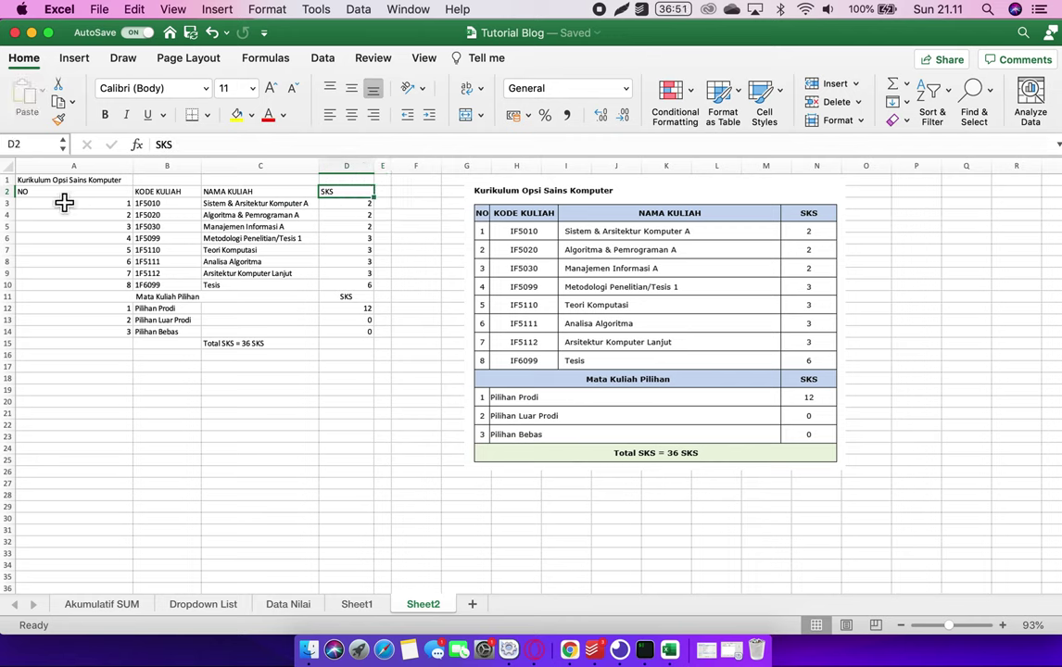
- Narrow all the columns on Sheet2 to fit the table
left_click_drag(65, 191, 92, 342)
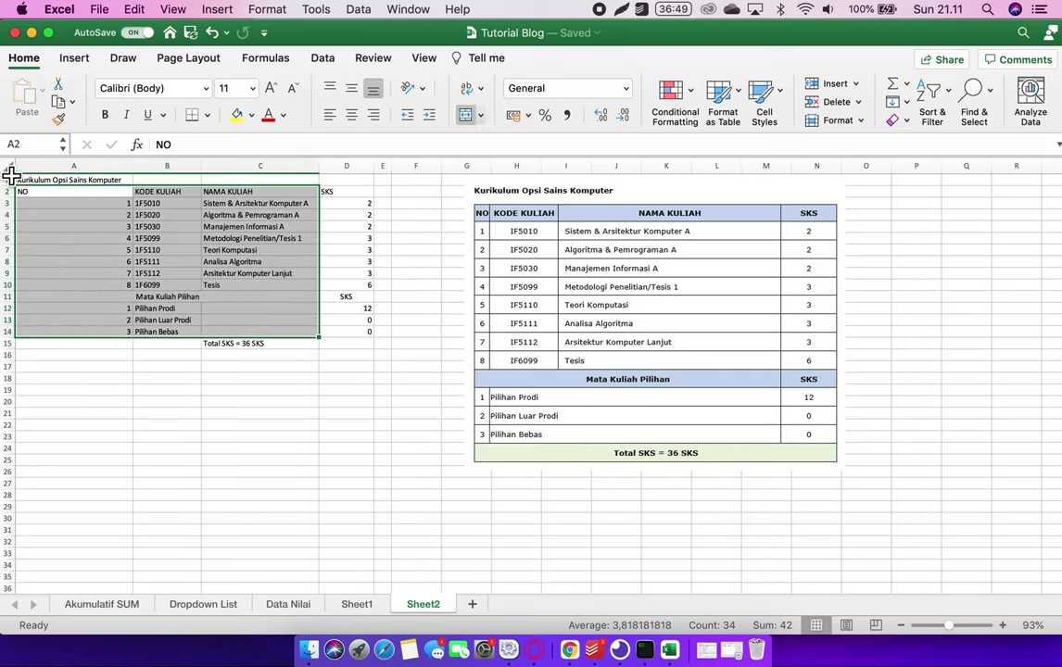
left_click(7, 168)
left_click_drag(137, 175, 137, 169)
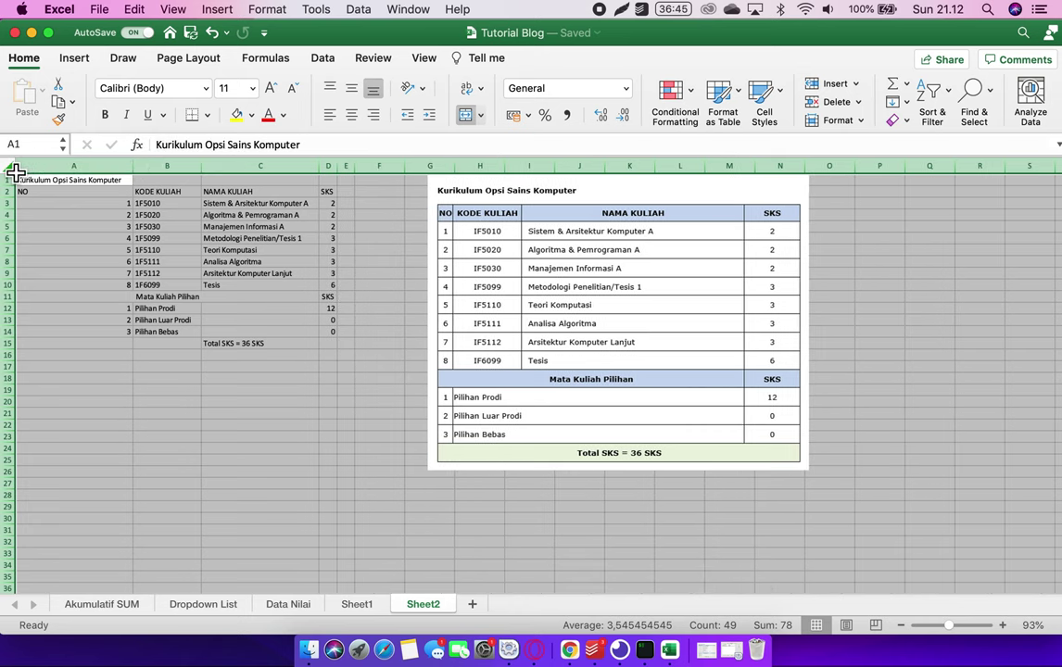
left_click(97, 331)
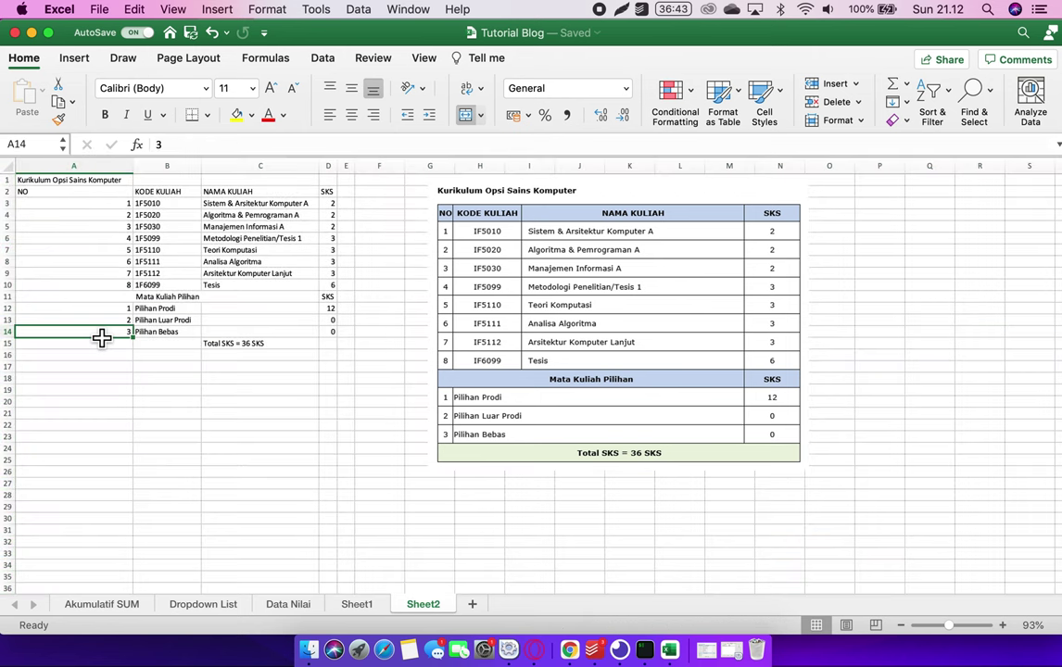
- Merge and centre the Kurikulum Opsi Sains Komputer title across A1:E1
left_click(104, 179)
left_click_drag(333, 189, 351, 182)
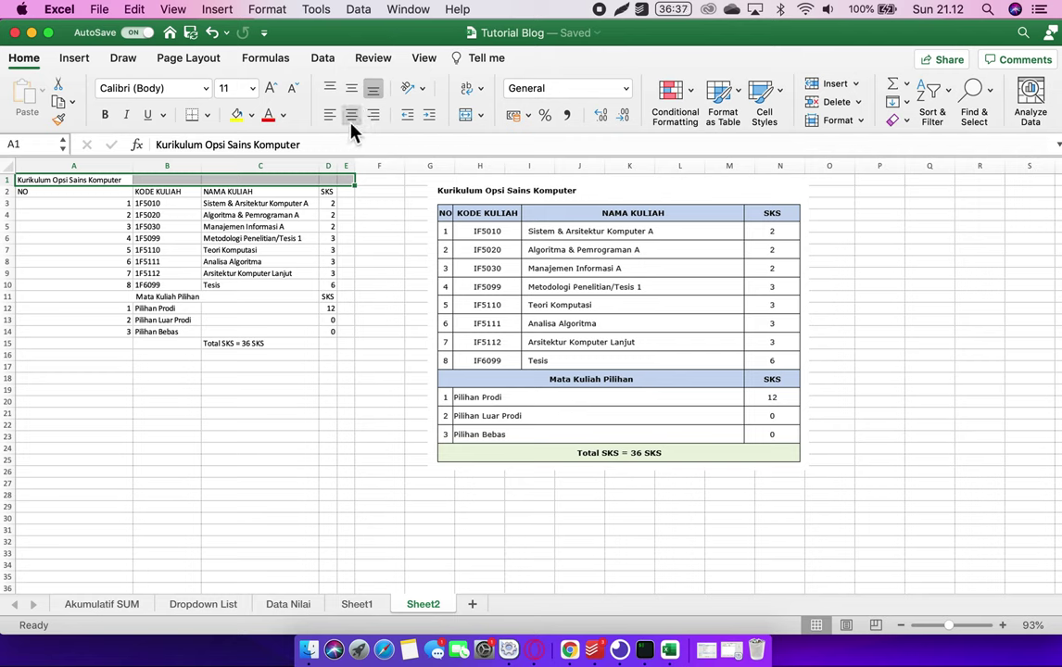
left_click(466, 115)
left_click(125, 192)
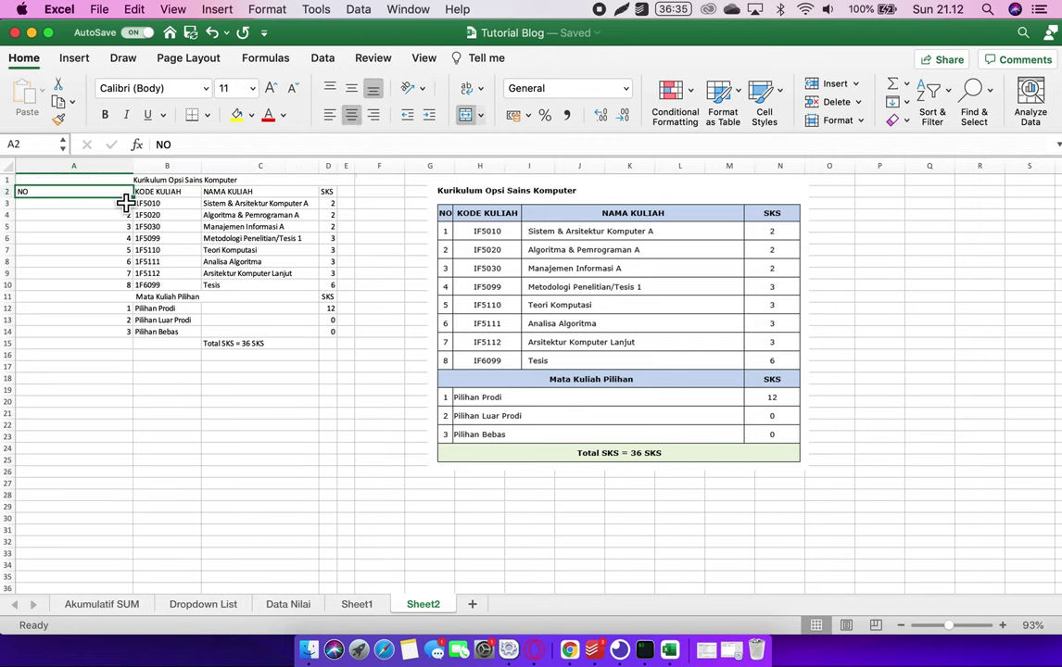
- Adjust column A width so the NO header and course numbers stay visible
left_click(12, 168)
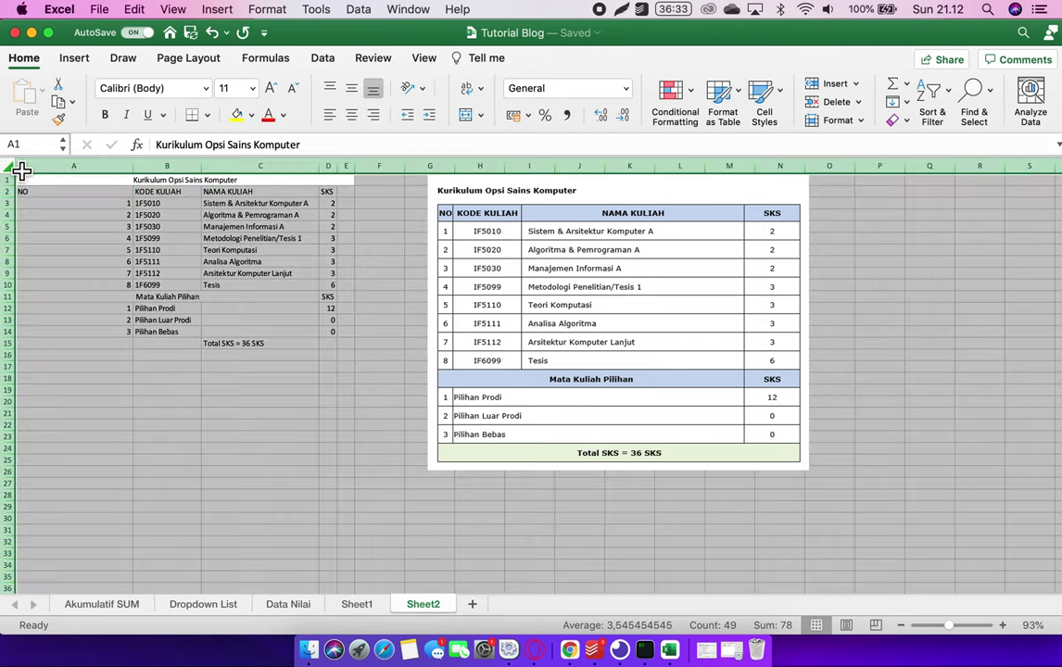
left_click_drag(144, 168, 17, 167)
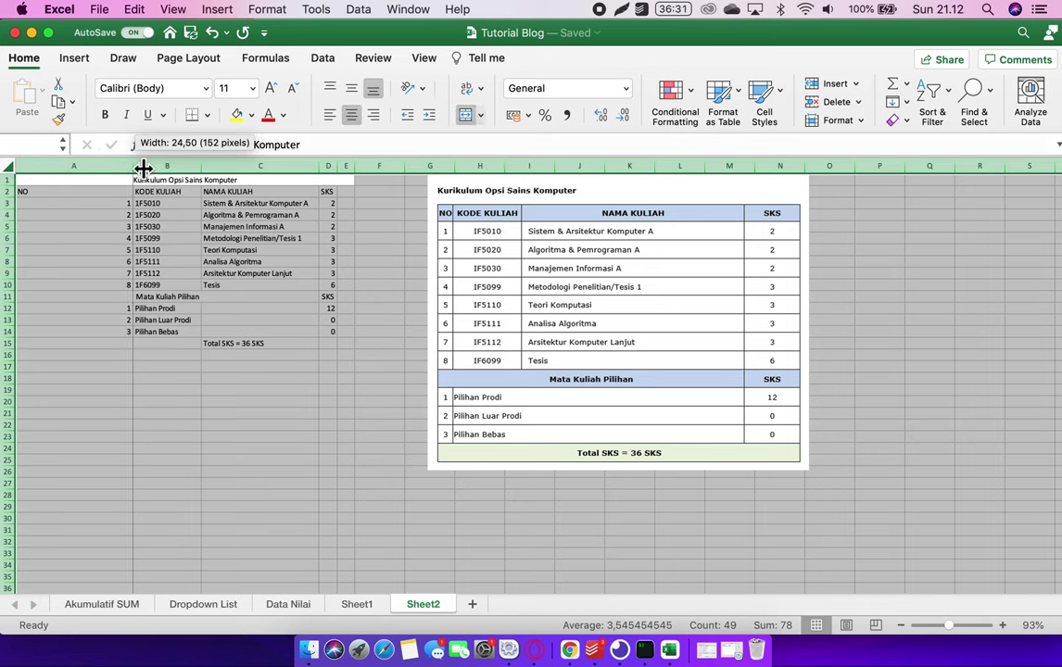
key("super+z")
scroll(133, 307, "down", 1)
scroll(132, 307, "up", 1)
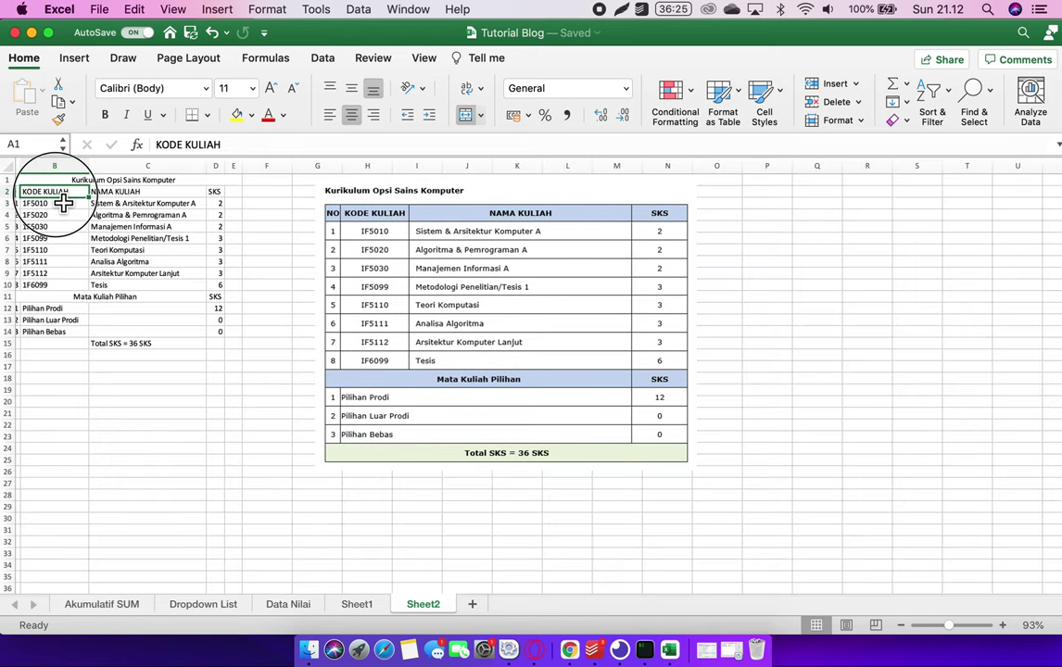
left_click(48, 192)
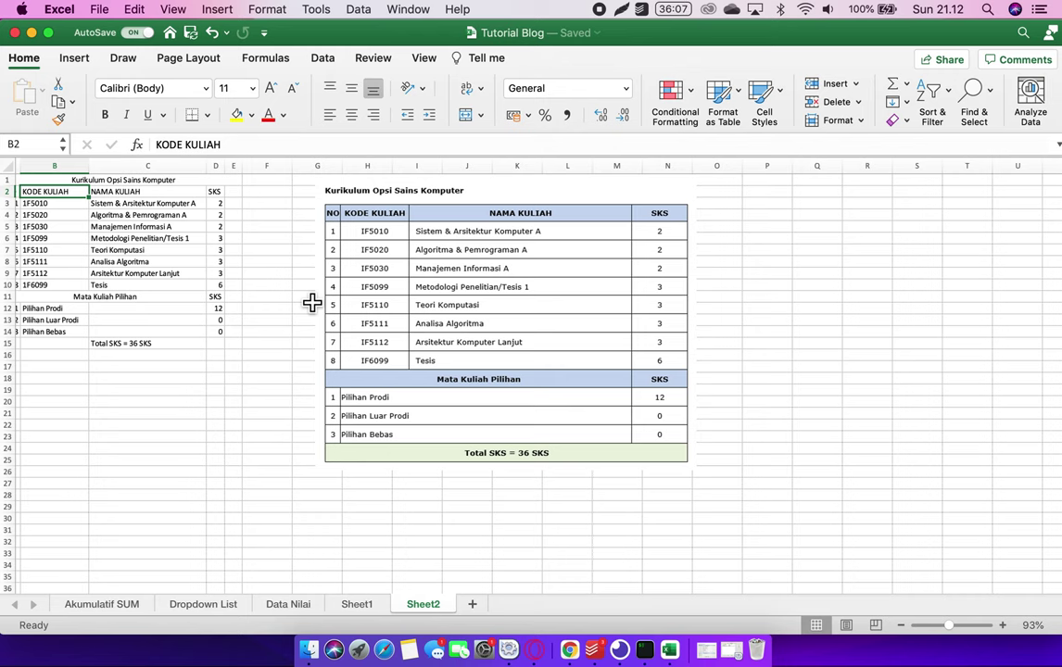
scroll(209, 298, "left", 2)
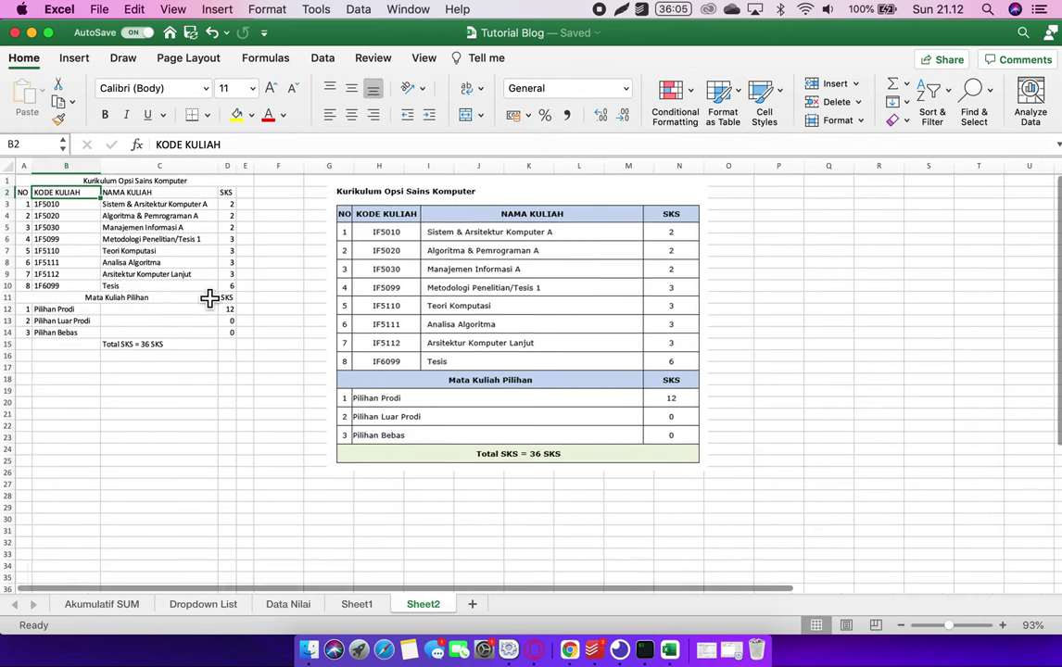